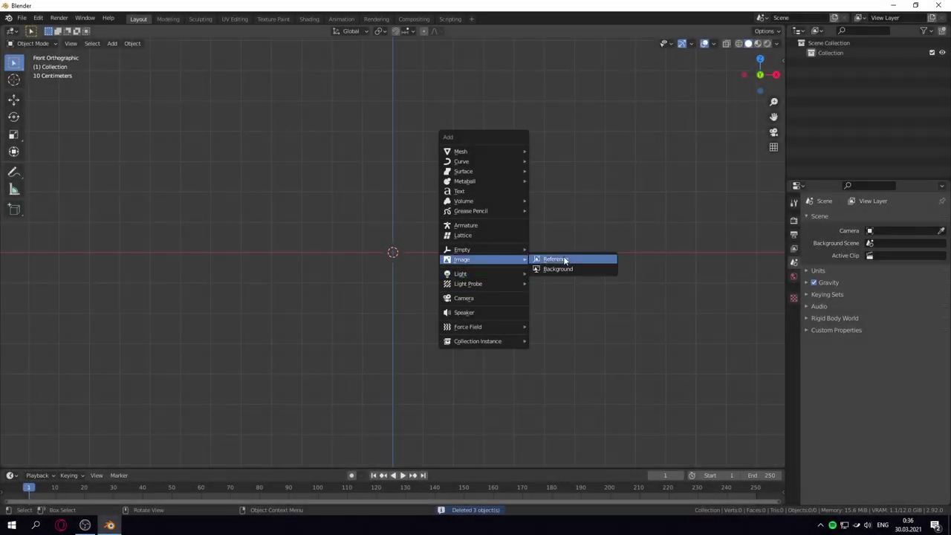
Load the car blueprint from projects > YT tutorial as a reference image and duplicate it.
click(565, 259)
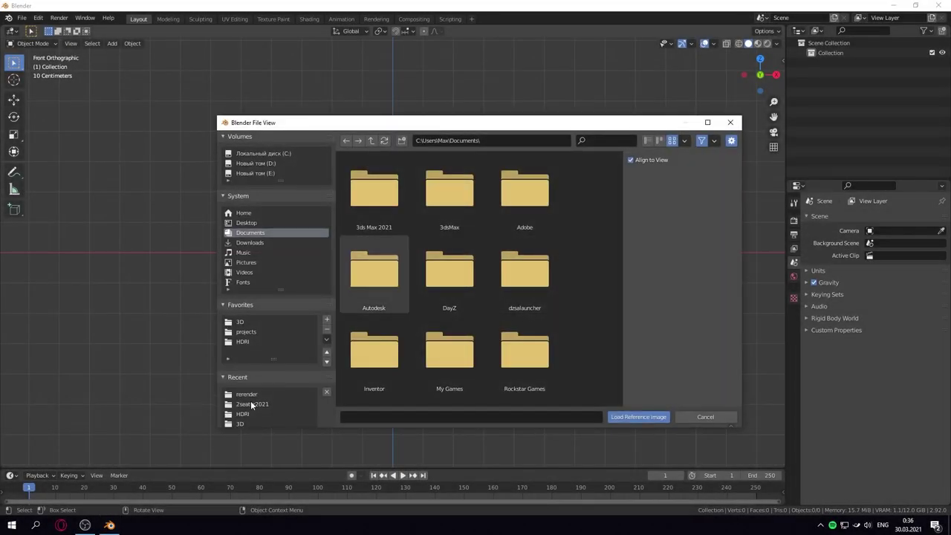
click(247, 333)
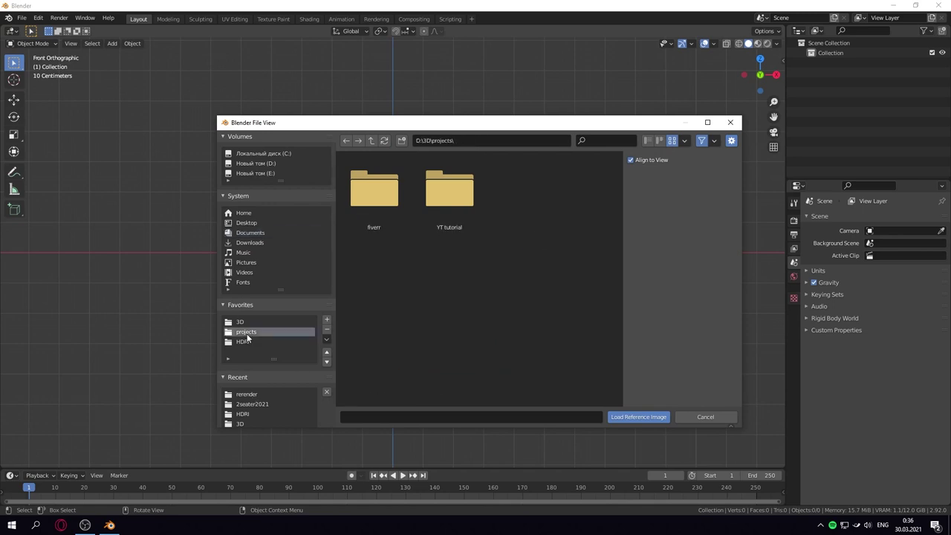
double_click(427, 214)
double_click(495, 223)
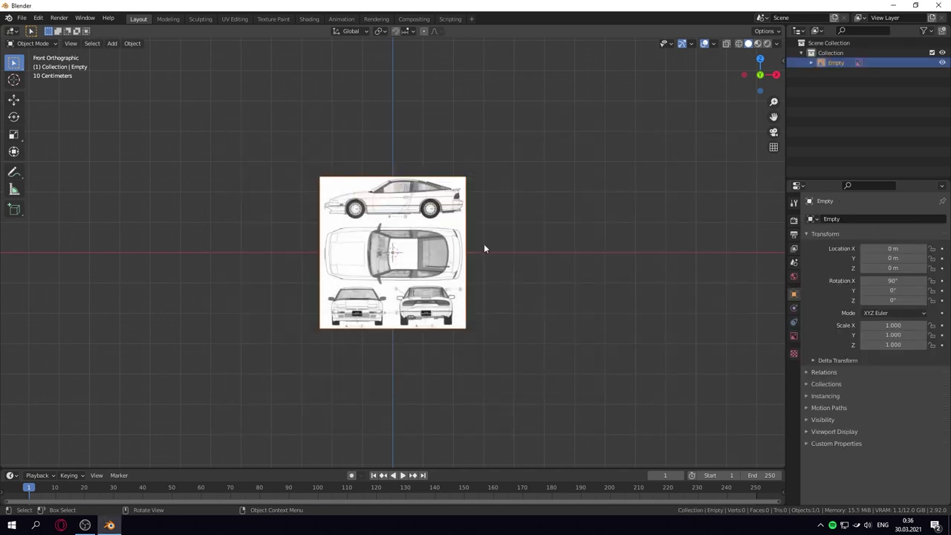
scroll(484, 244, up, 5)
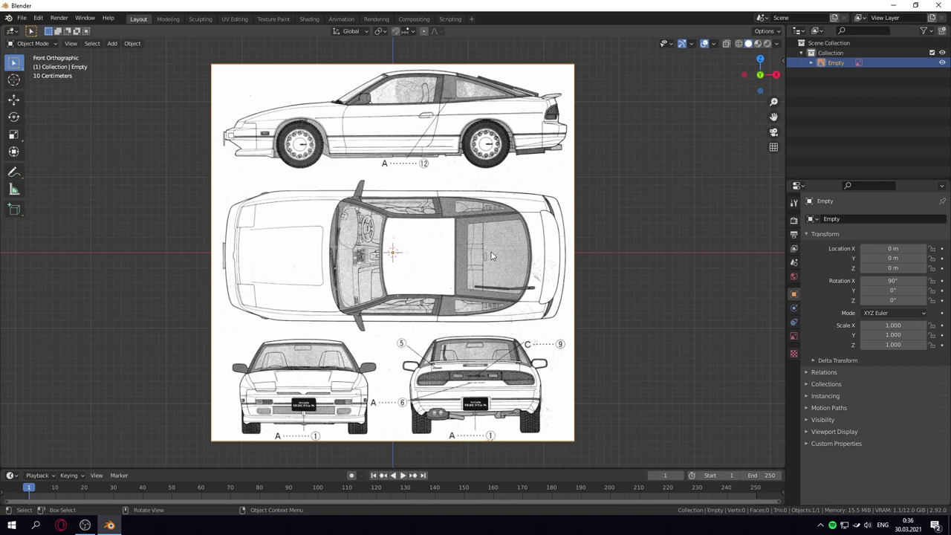
key(shift+d)
Keep the blueprint copy in place and rotate it 90° around Z.
right_click(496, 255)
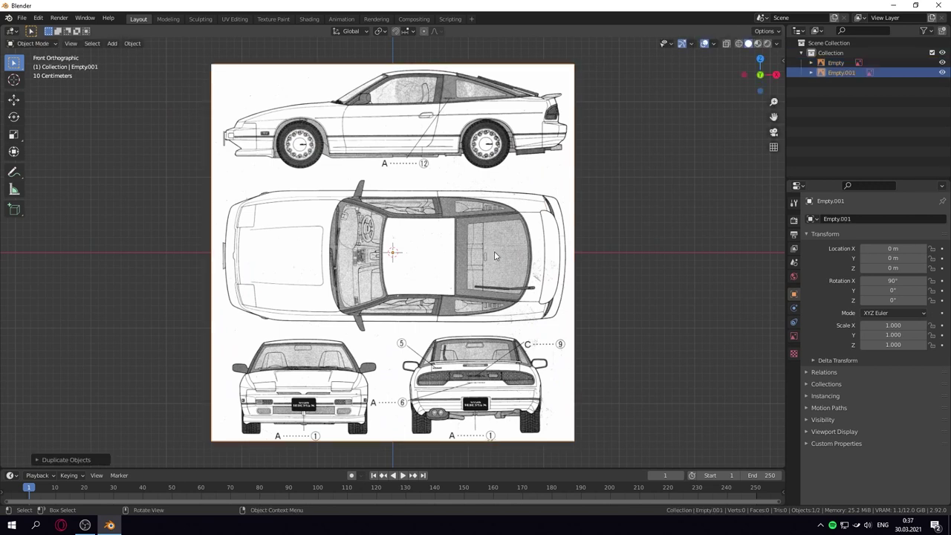
key(r)
key(z)
key(9)
key(0)
key(Return)
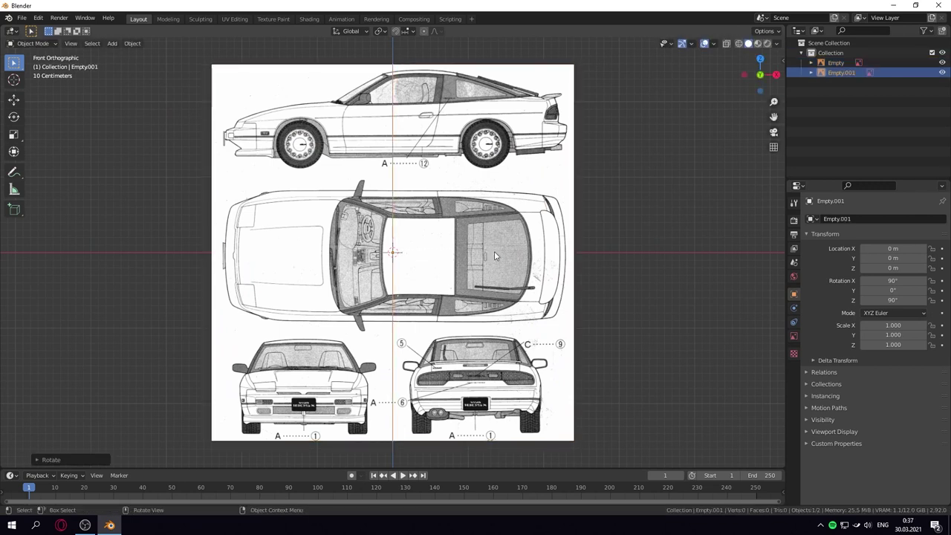
In right side view, align the rotated copy along X and Z and enable its opacity.
key(KP_3)
key(g)
key(x)
click(273, 254)
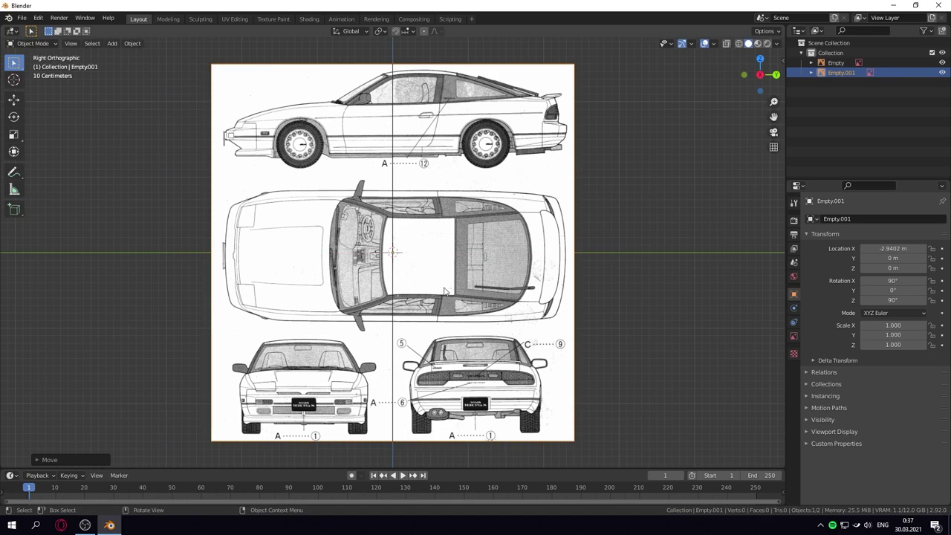
key(g)
key(z)
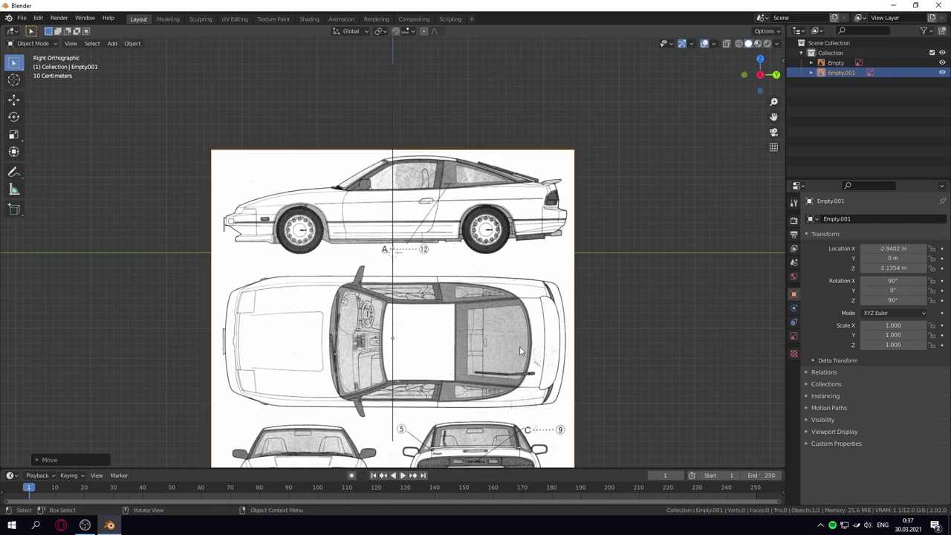
click(520, 346)
click(795, 335)
click(863, 334)
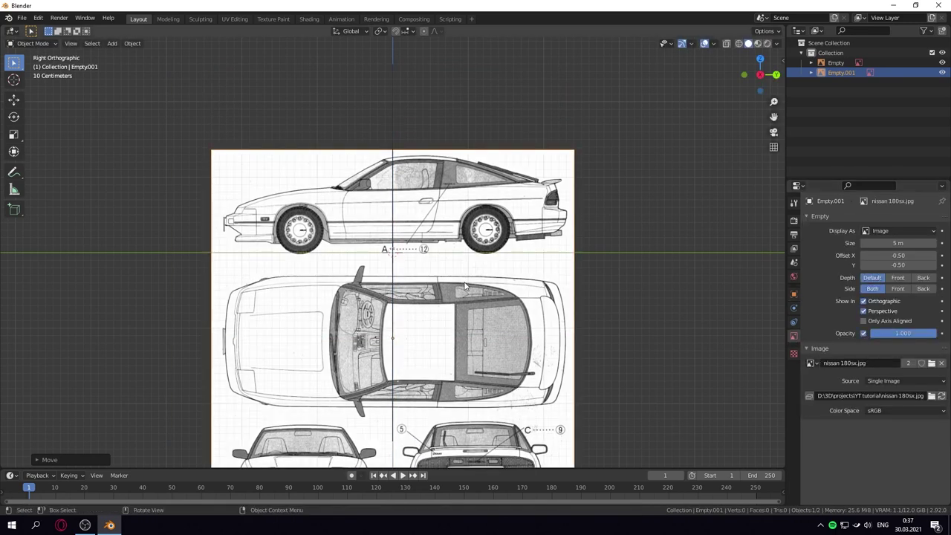
key(g)
key(z)
click(579, 309)
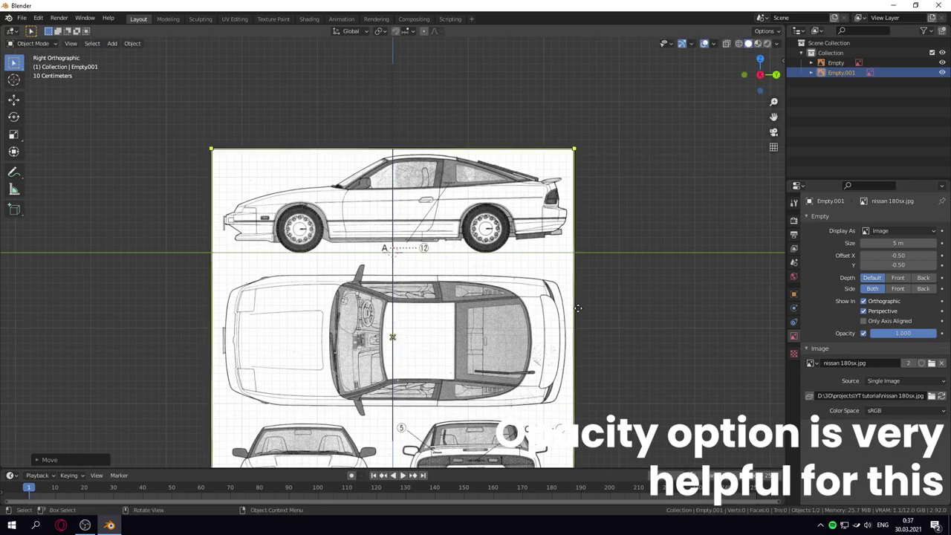
In front view, enable opacity on the original blueprint and align it along Z and X.
key(KP_1)
click(543, 285)
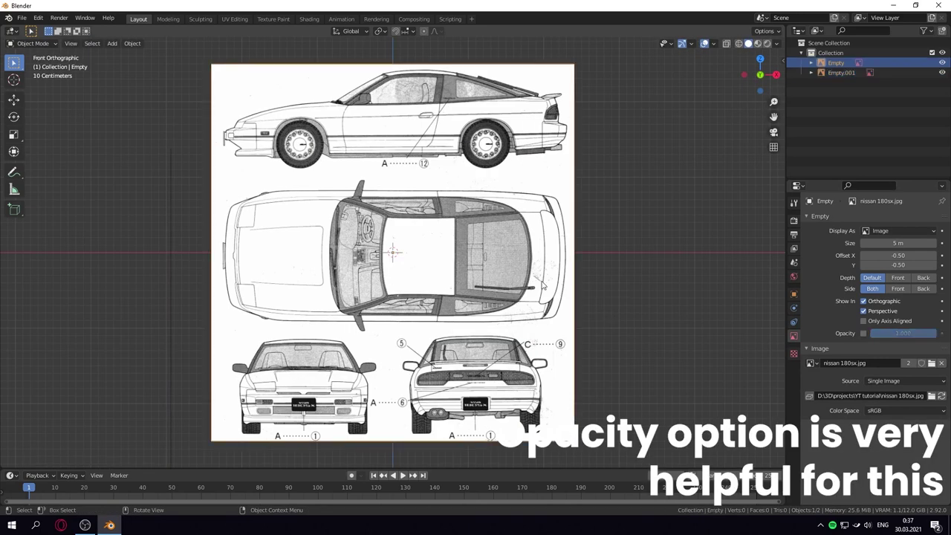
click(863, 334)
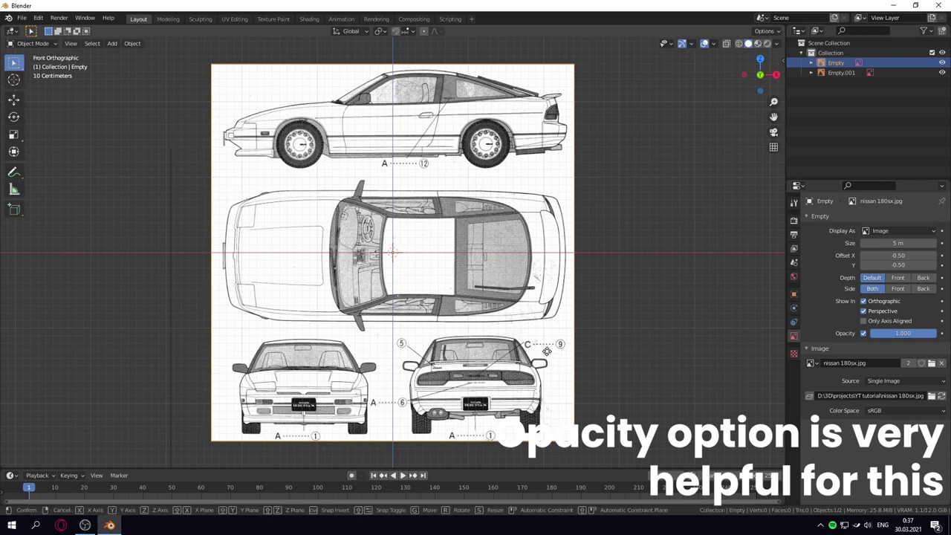
key(g)
key(z)
click(541, 174)
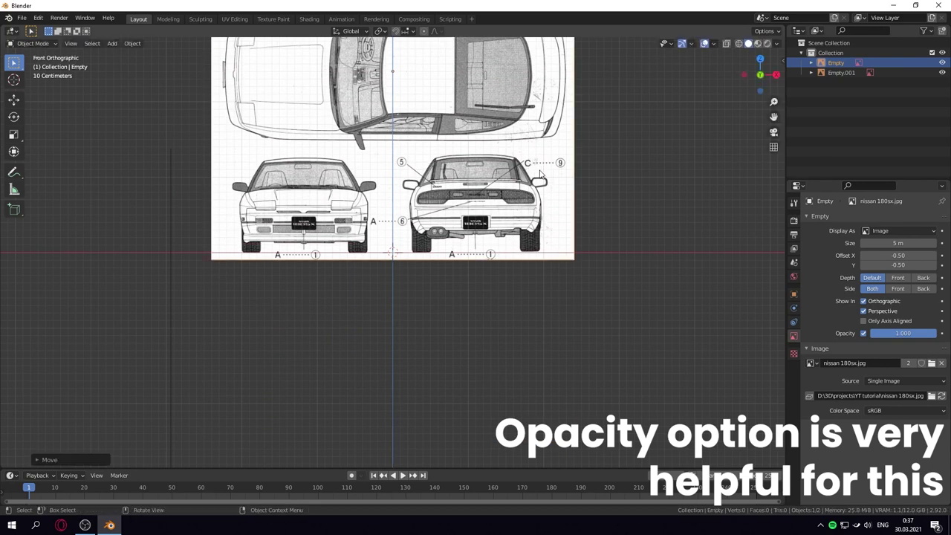
key(g)
key(x)
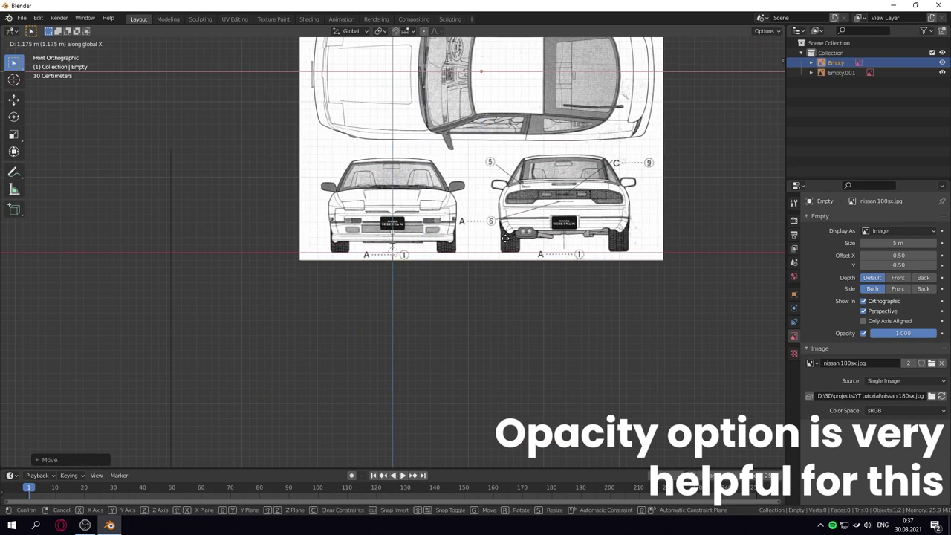
click(470, 261)
scroll(470, 261, up, 8)
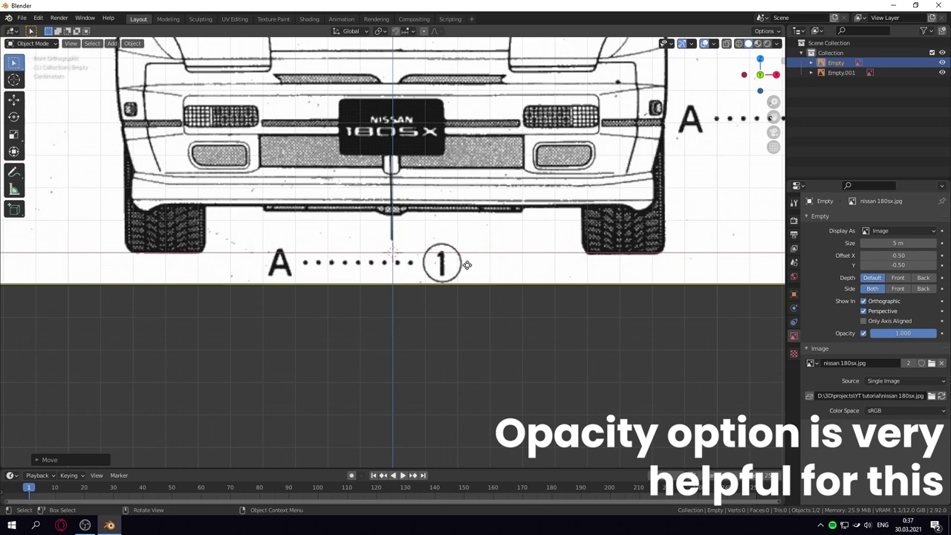
scroll(476, 268, down, 6)
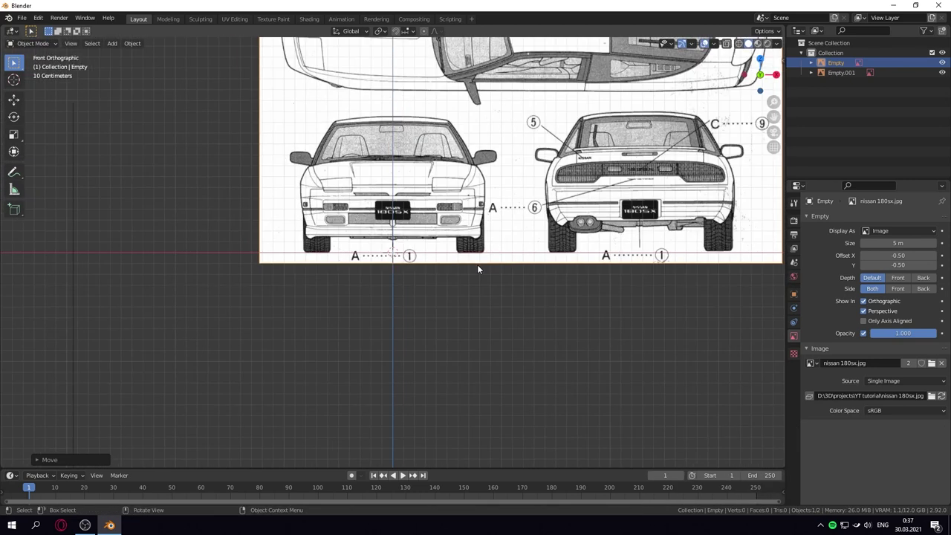
scroll(478, 264, down, 2)
key(KP_3)
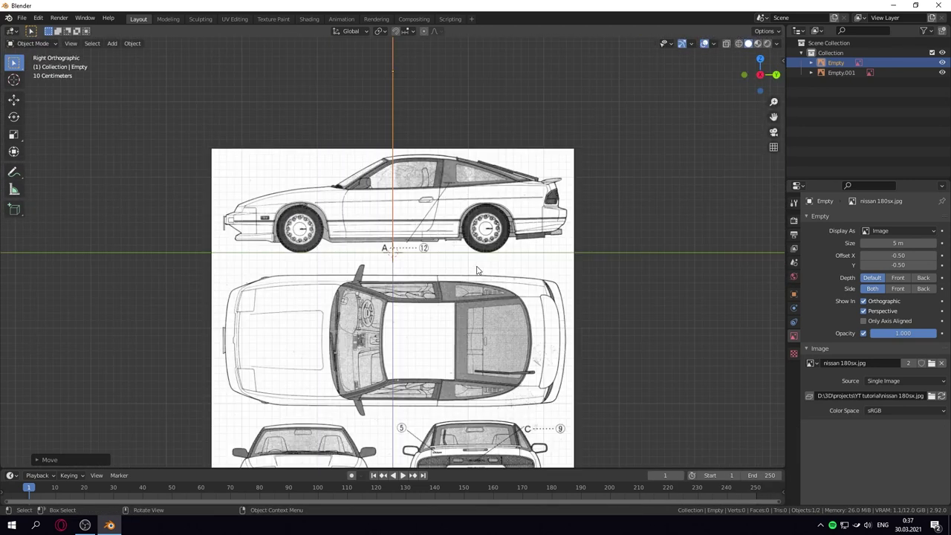
scroll(478, 271, down, 2)
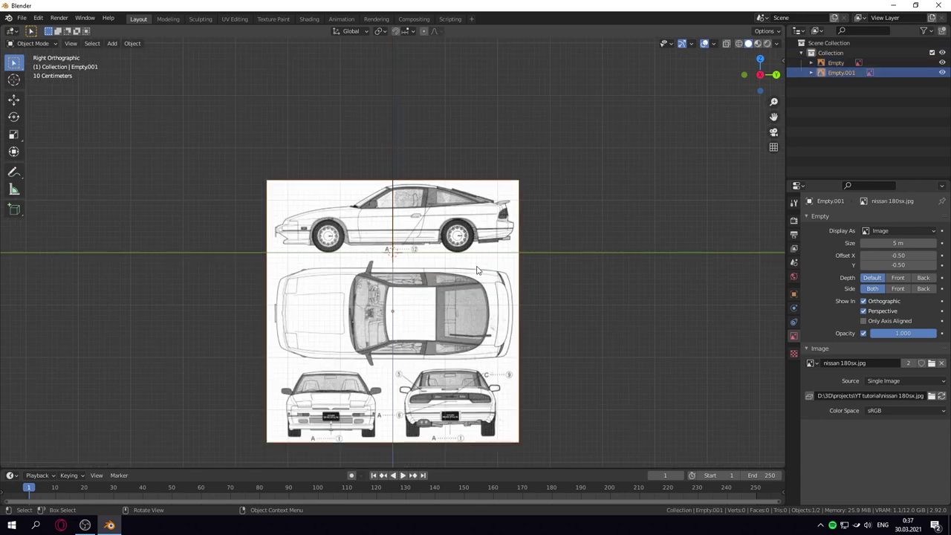
Make another blueprint copy, rotate it 90° about Y, and centre it along X in top view.
key(shift+d)
key(Escape)
key(r)
key(y)
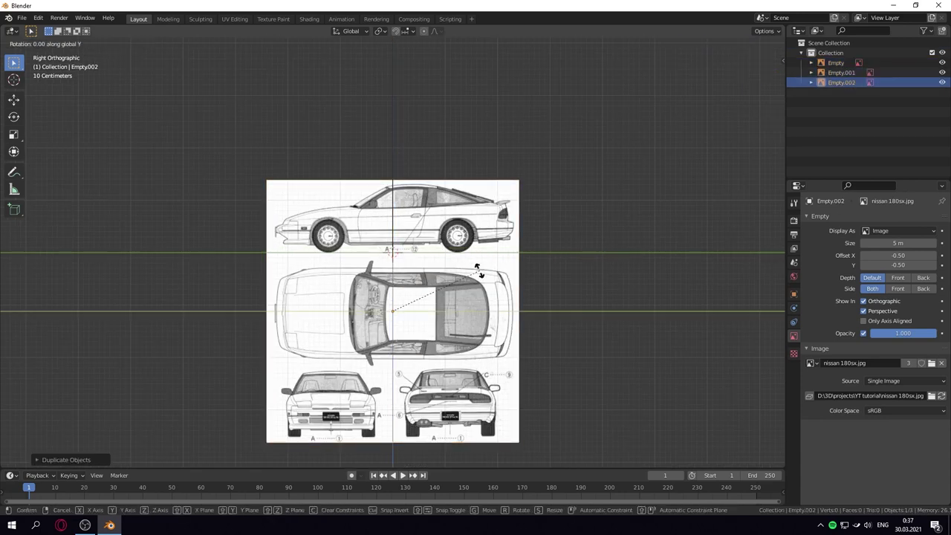
key(Return)
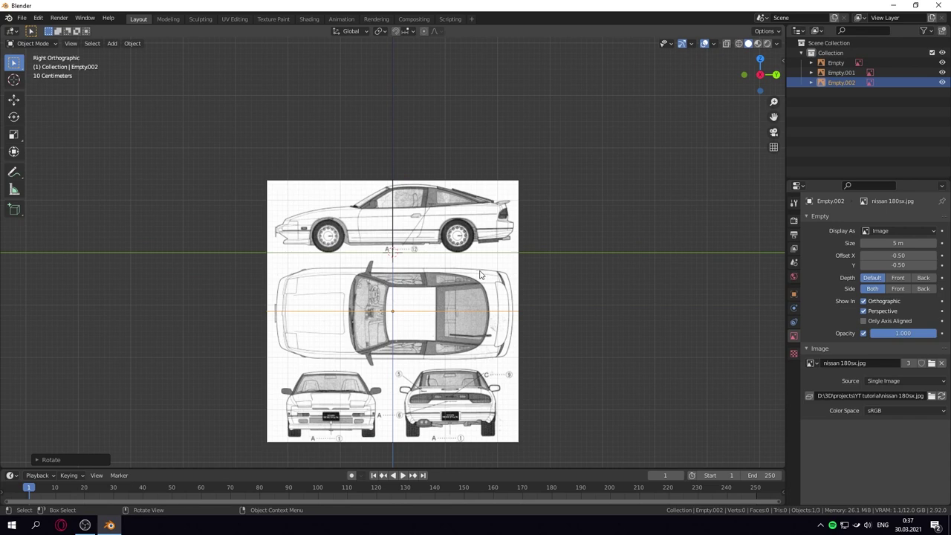
key(KP_7)
key(g)
key(x)
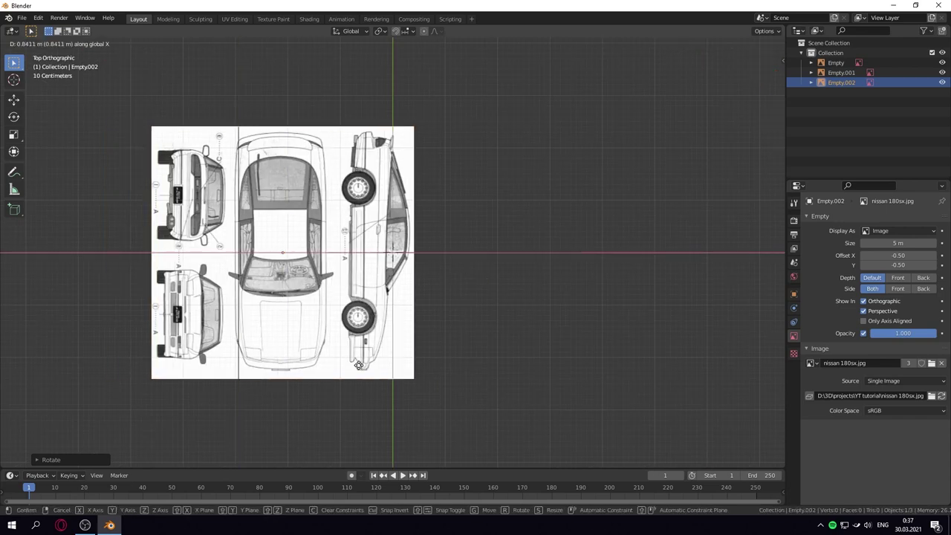
click(458, 366)
Reposition the flat top-view blueprint along X to line up with the other views.
scroll(458, 366, up, 1)
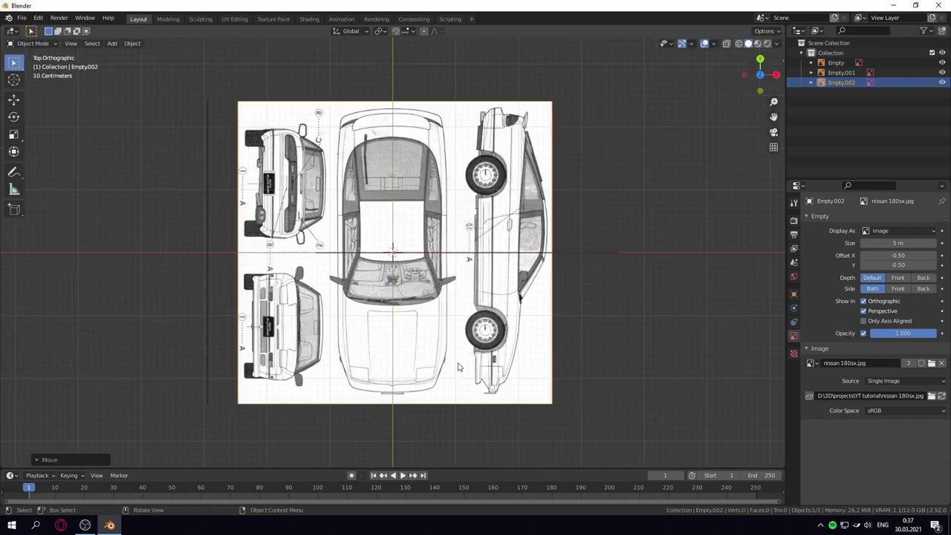
scroll(454, 372, up, 2)
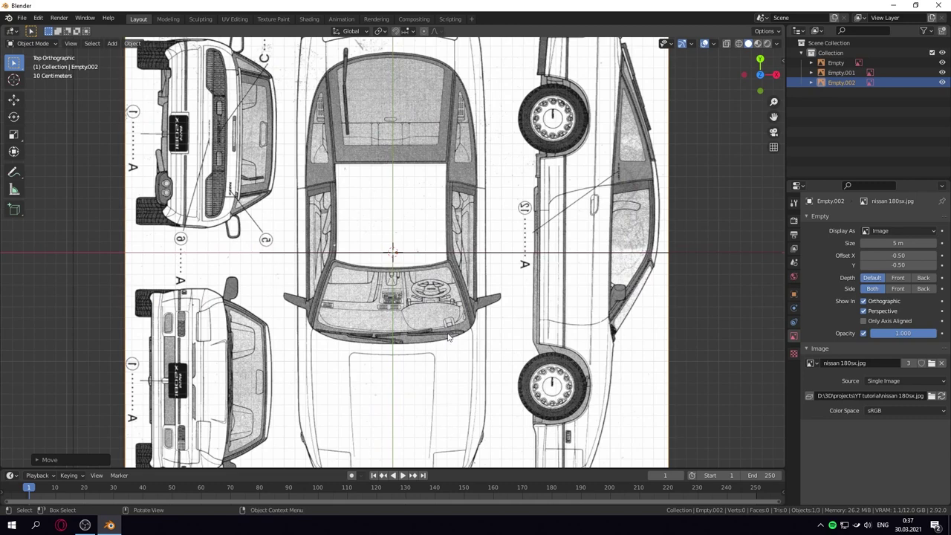
scroll(448, 339, down, 4)
key(super)
text(x)
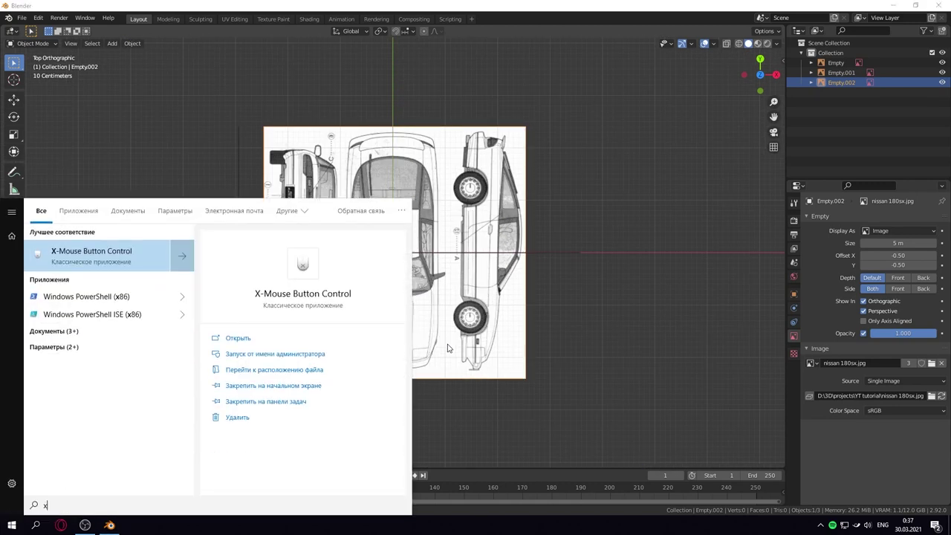
key(Escape)
scroll(448, 349, down, 2)
middle_drag(446, 355, 442, 327)
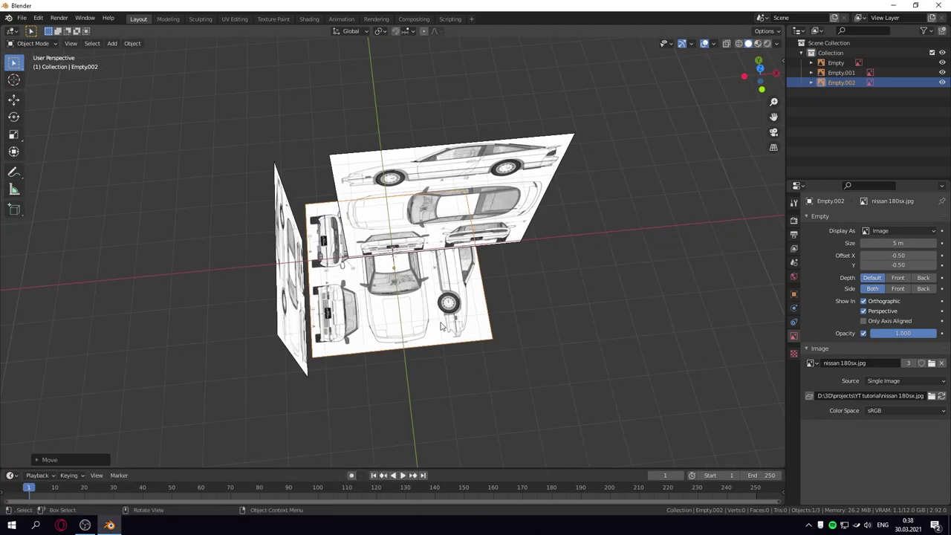
key(KP_7)
scroll(441, 312, up, 9)
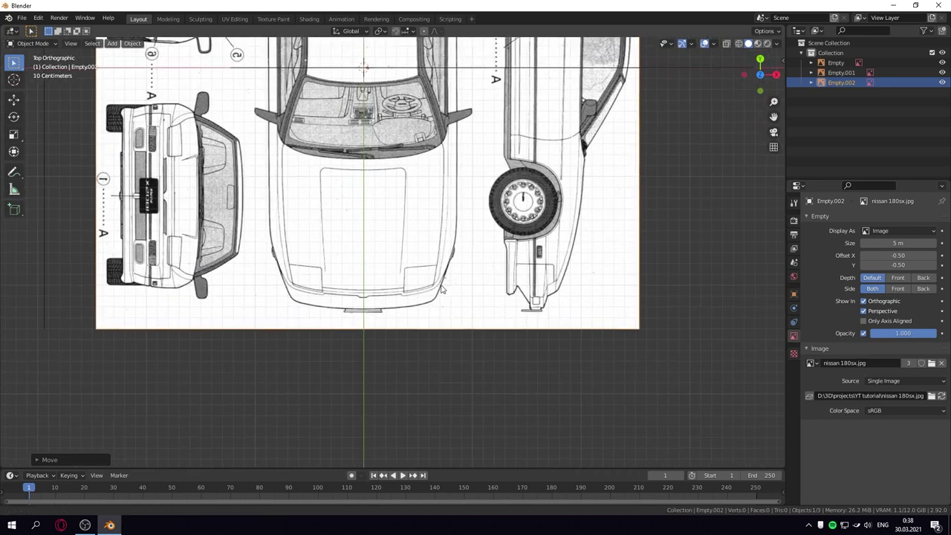
key(g)
key(x)
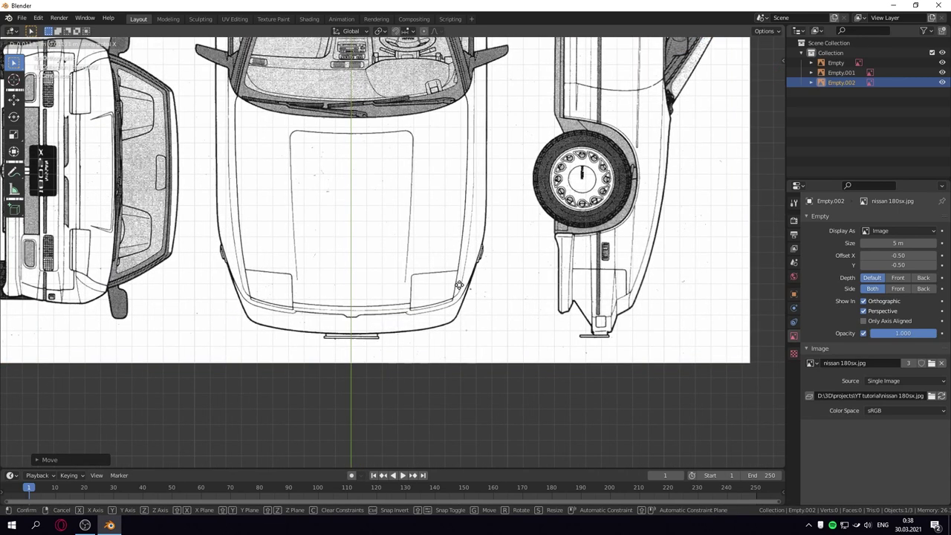
click(456, 285)
Move the tall blueprint image plane further left.
scroll(455, 279, down, 6)
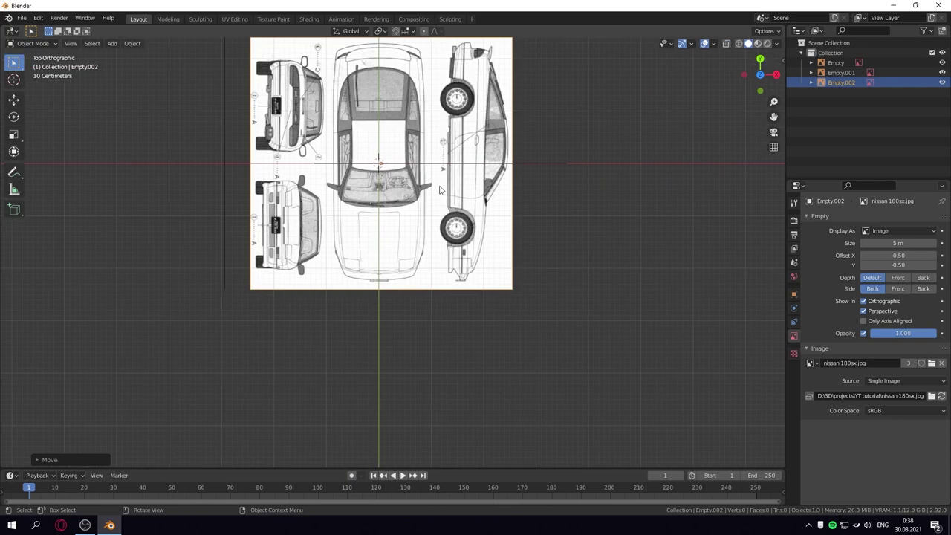
middle_drag(439, 200, 356, 136)
click(428, 154)
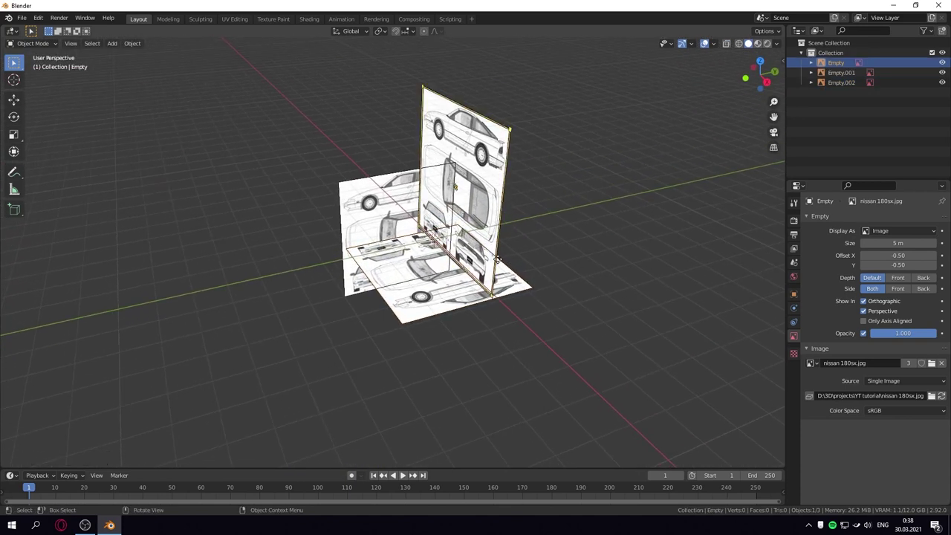
key(g)
click(368, 285)
Duplicate Empty.002 to the right and slide the copy, Empty.003, along X in back view.
click(368, 286)
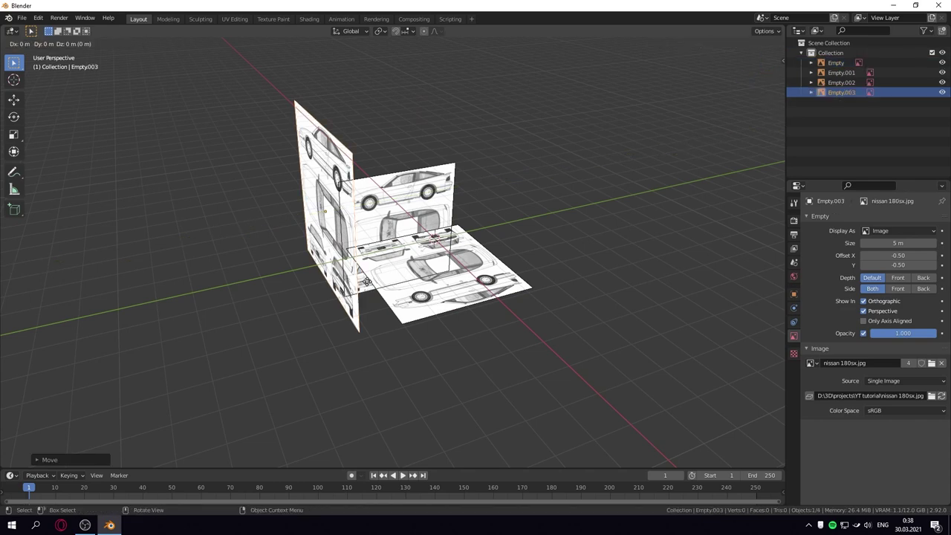
key(shift+d)
click(583, 250)
key(ctrl+KP_1)
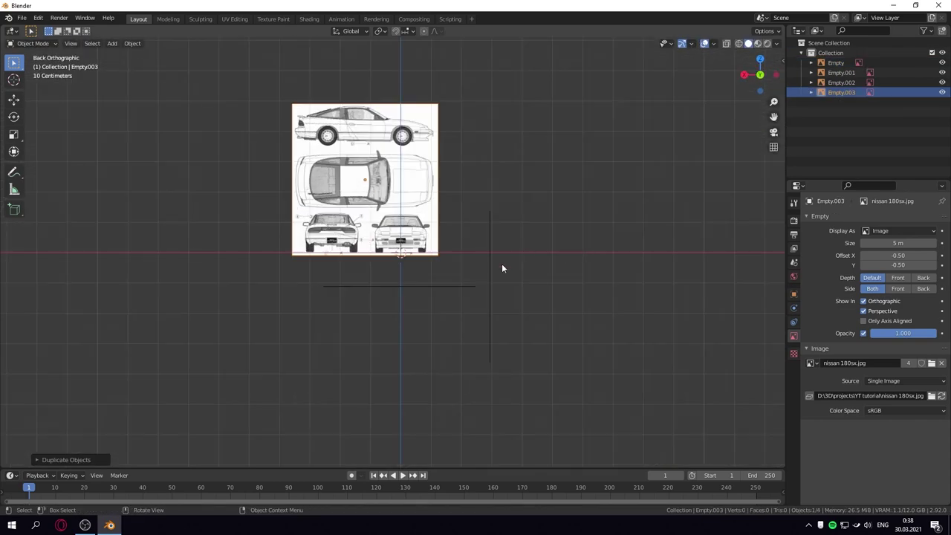
scroll(450, 265, up, 5)
shift+middle_drag(314, 297, 332, 298)
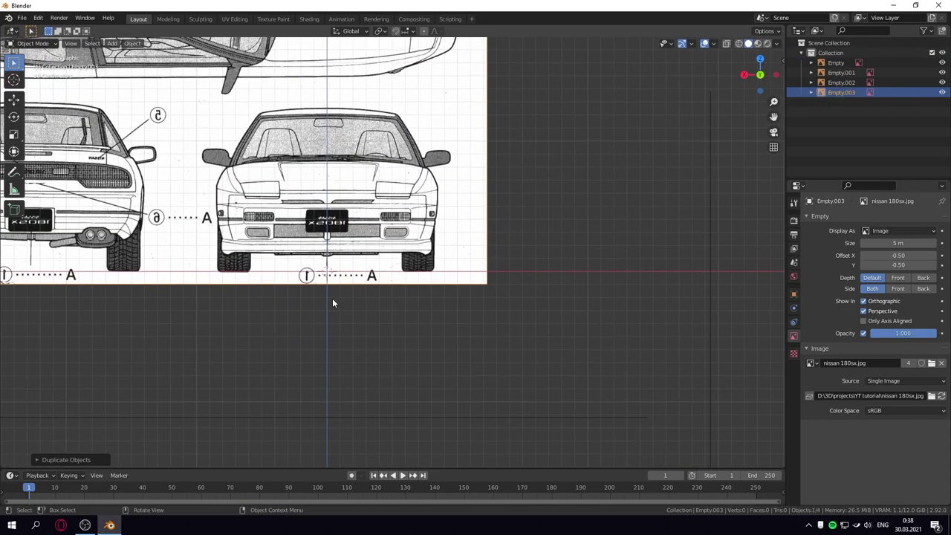
key(g)
key(x)
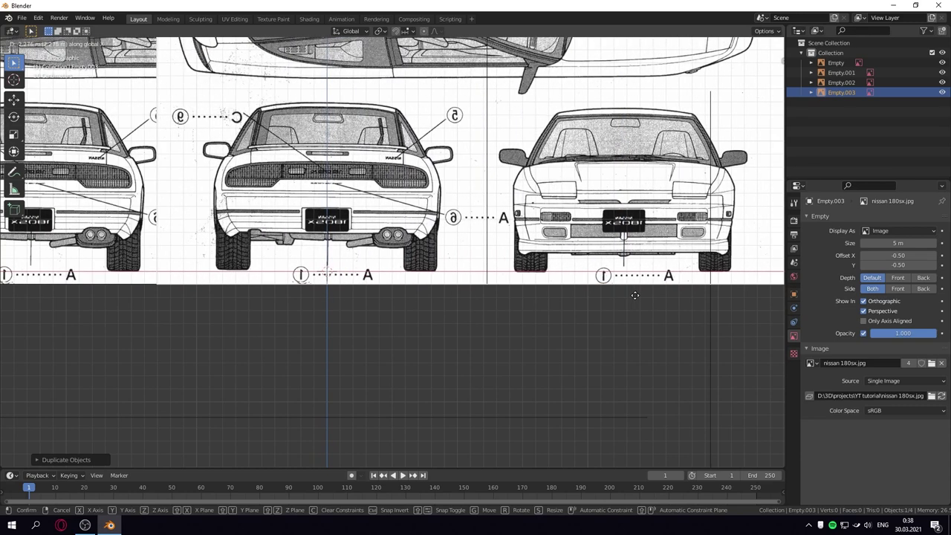
click(460, 296)
key(KP_1)
key(shift+a)
Add a plane, raise it, and position it over the hood in top view.
mouse_move(524, 142)
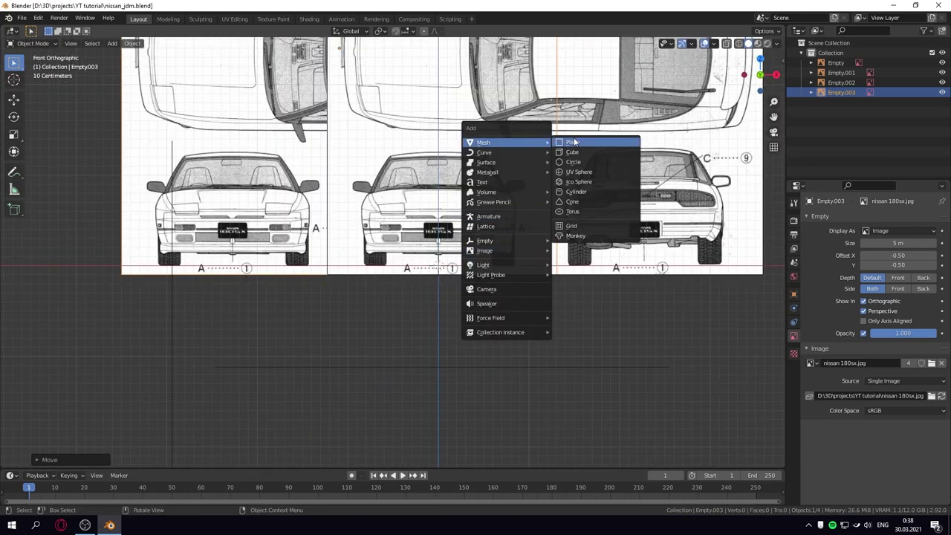
click(574, 143)
key(g)
key(z)
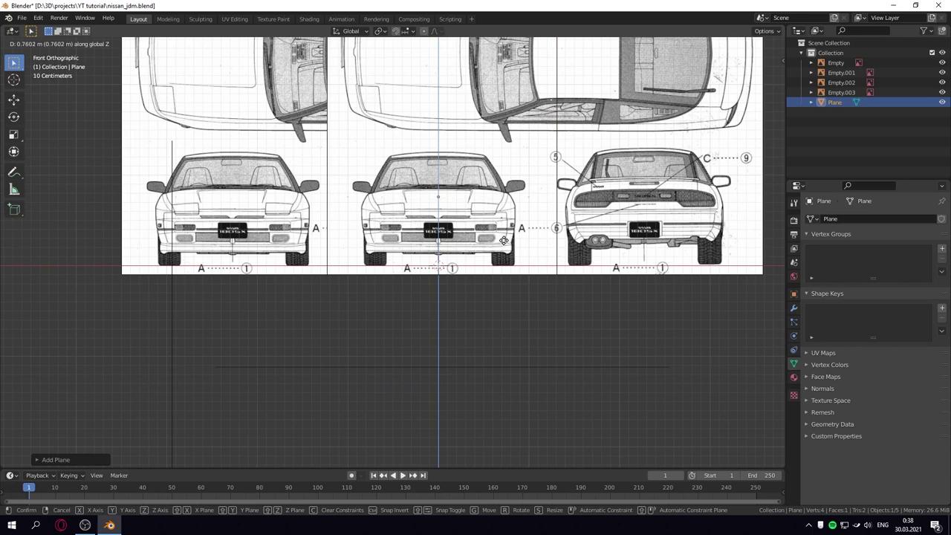
click(505, 242)
key(KP_7)
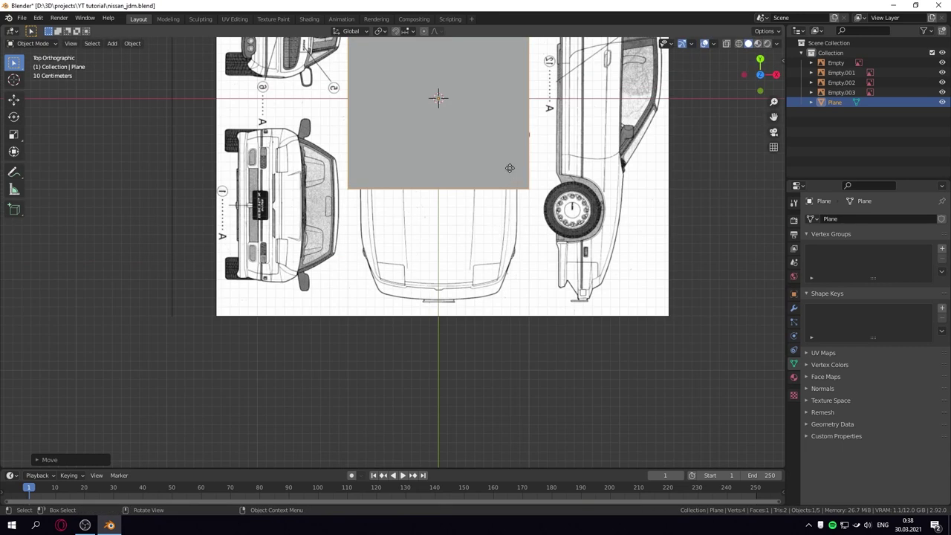
key(g)
key(y)
click(528, 315)
Cut the plane down its centre and delete the left half.
key(Tab)
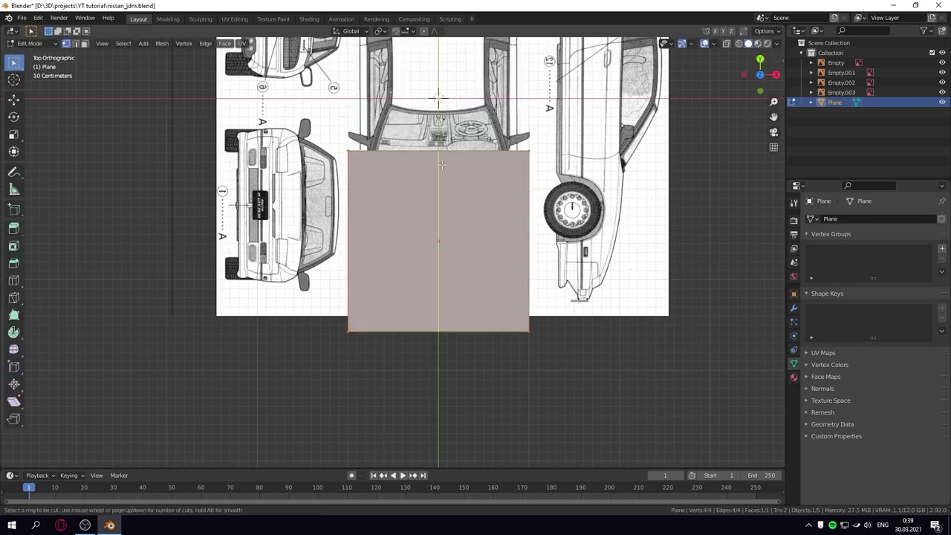
click(442, 163)
right_click(443, 167)
click(373, 247)
key(x)
click(349, 258)
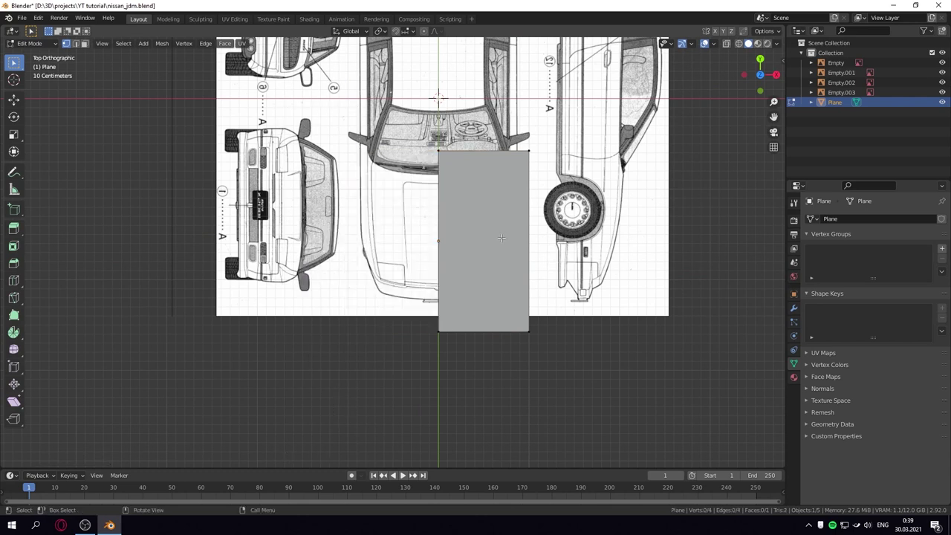
key(Tab)
Add Mirror and Subdivision Surface modifiers to the half-plane.
click(794, 307)
click(821, 220)
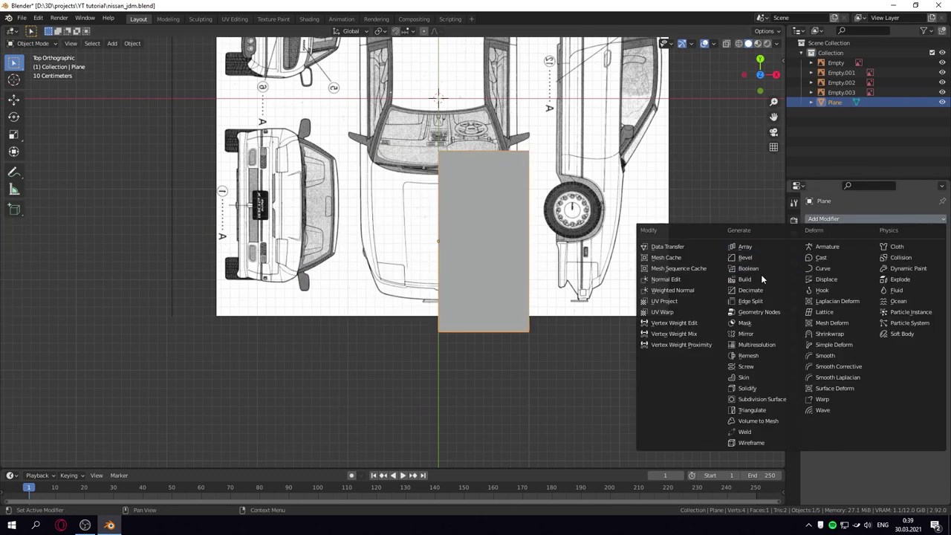
click(759, 277)
click(855, 218)
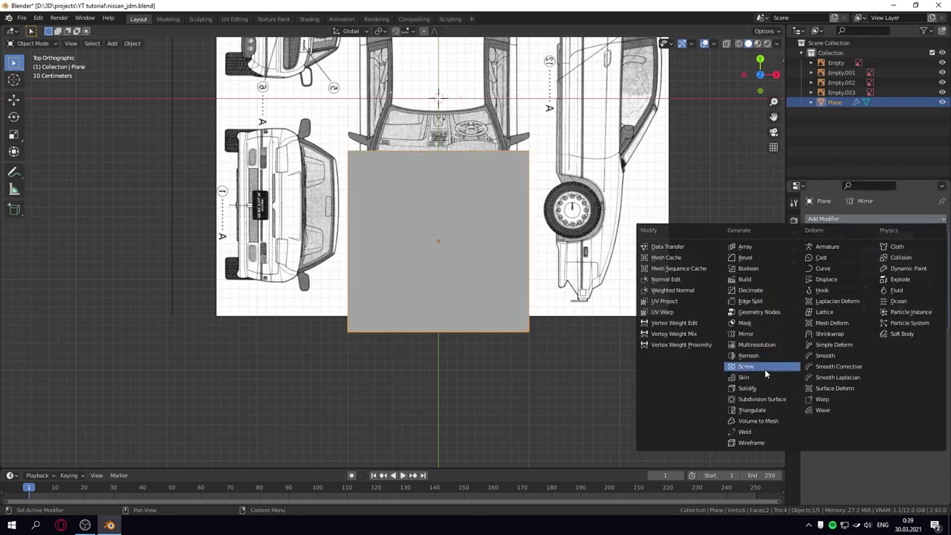
click(762, 367)
Move the plane's edges and vertices to fit the hood outline on the blueprint.
key(Tab)
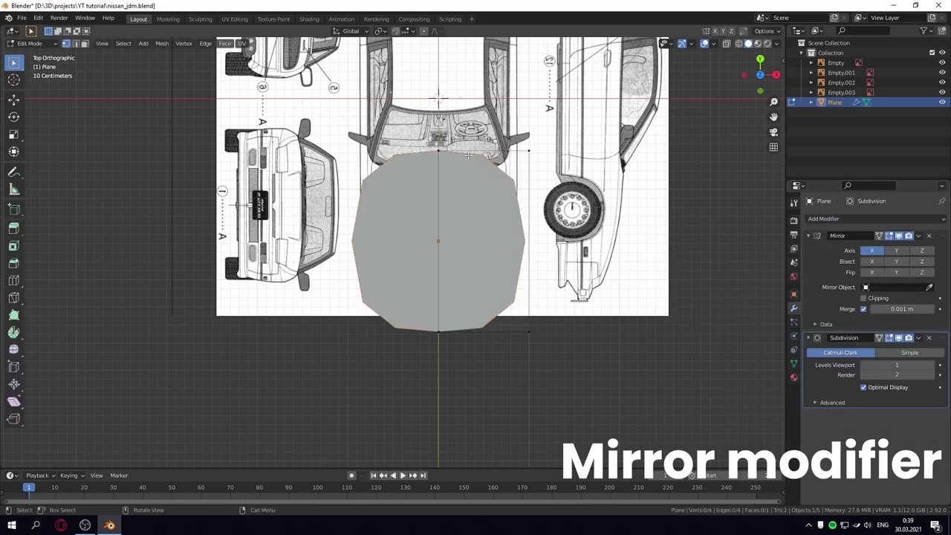
key(g)
key(y)
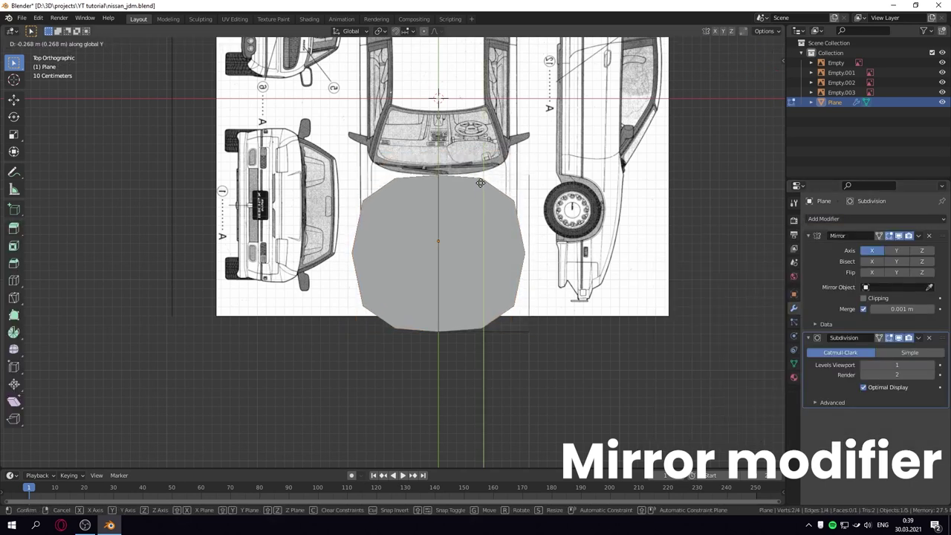
click(481, 183)
key(g)
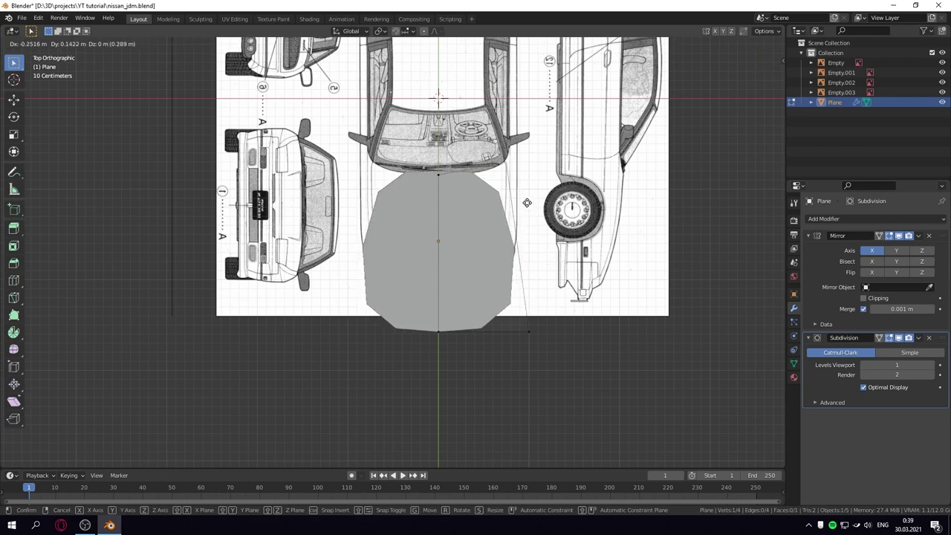
click(525, 202)
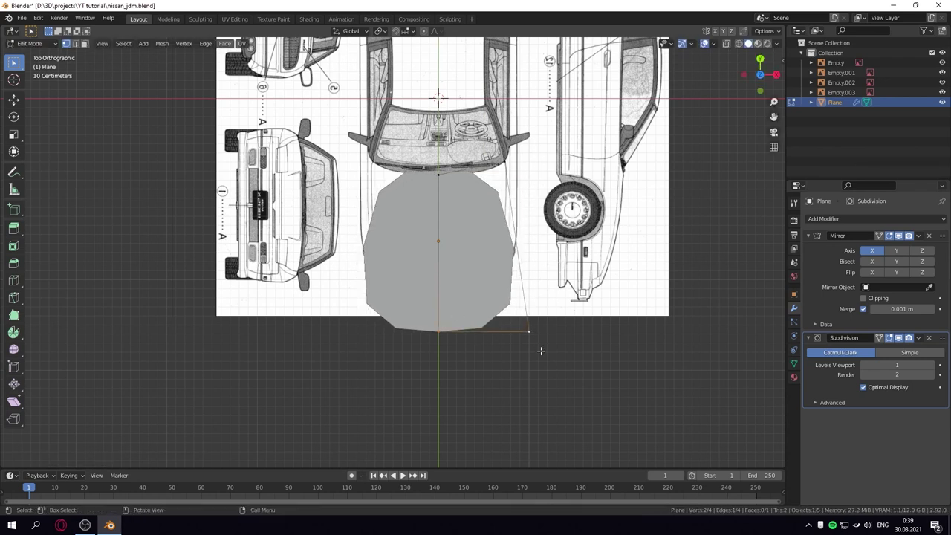
key(g)
key(y)
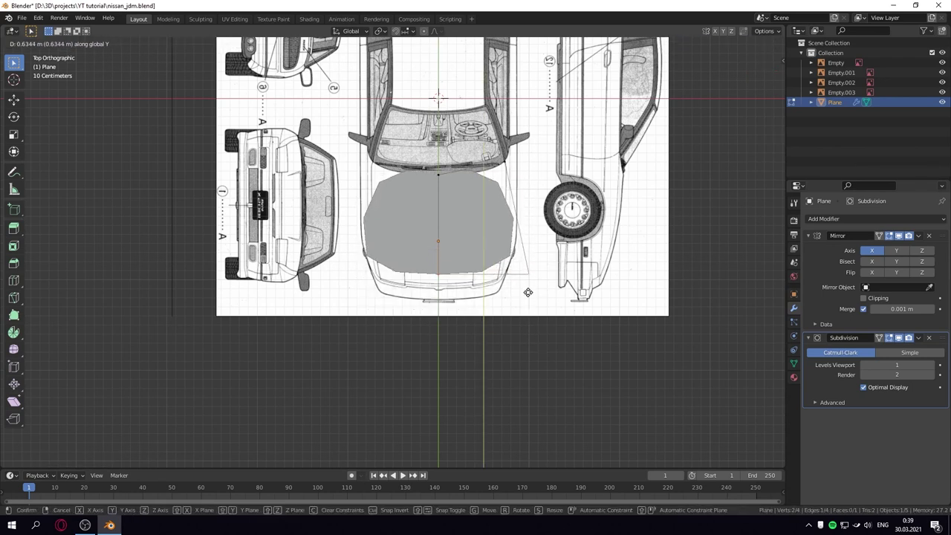
click(528, 303)
click(529, 284)
key(g)
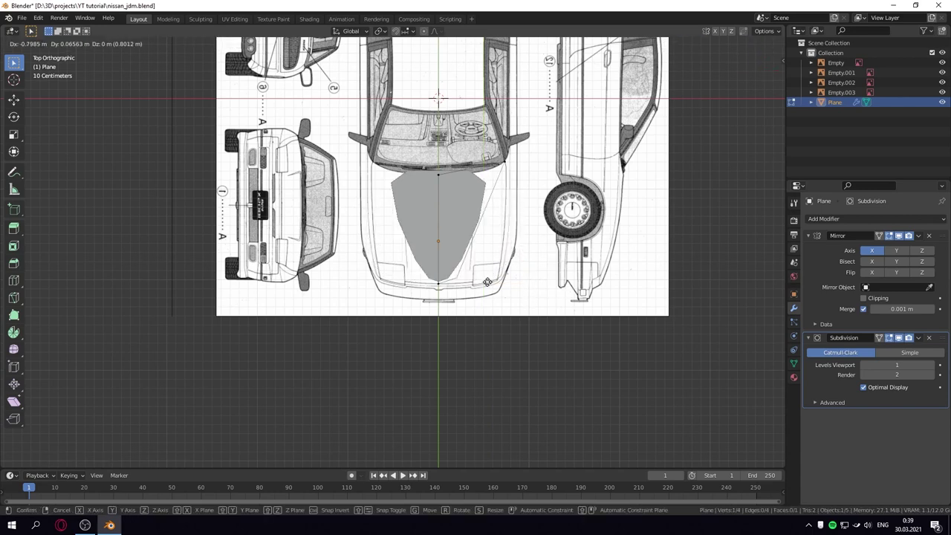
click(503, 286)
Add a horizontal edge loop across the hood and select one of its vertices.
scroll(498, 286, up, 3)
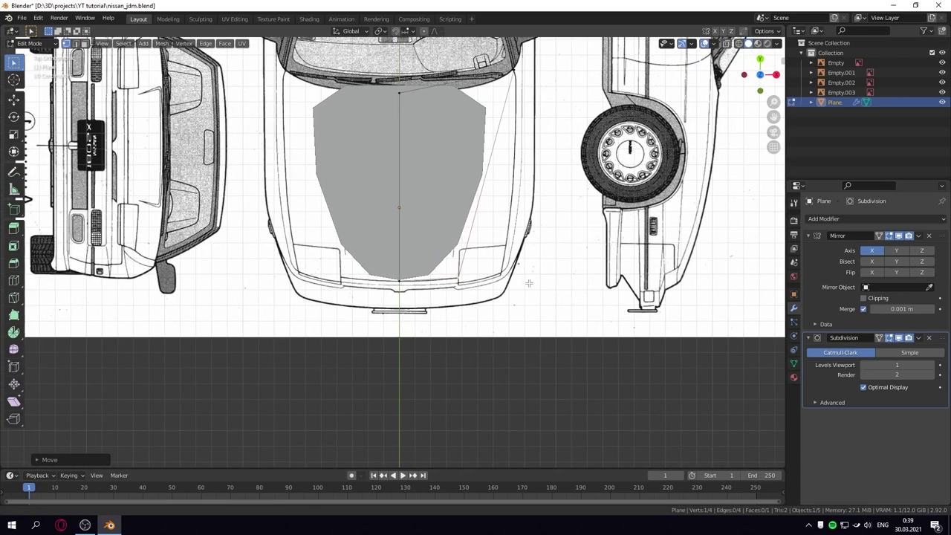
key(ctrl+r)
click(464, 215)
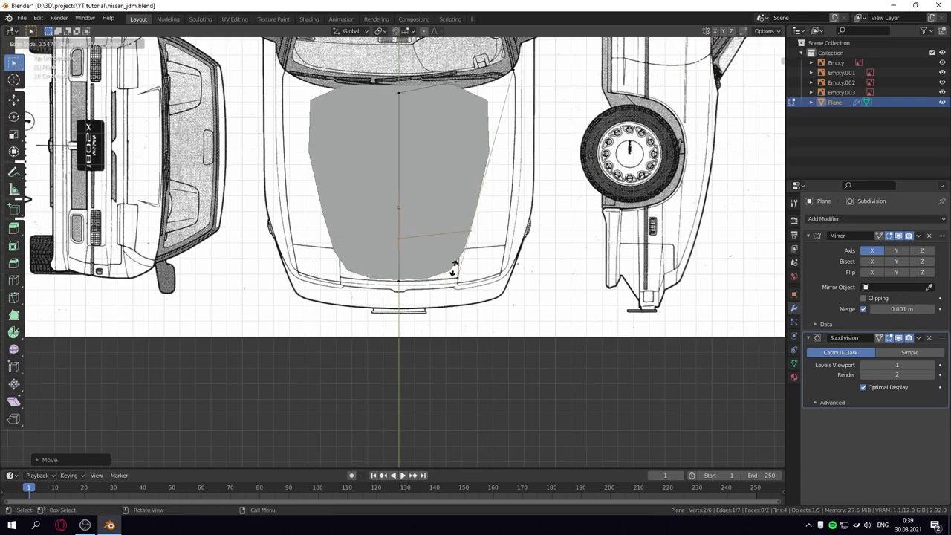
click(451, 281)
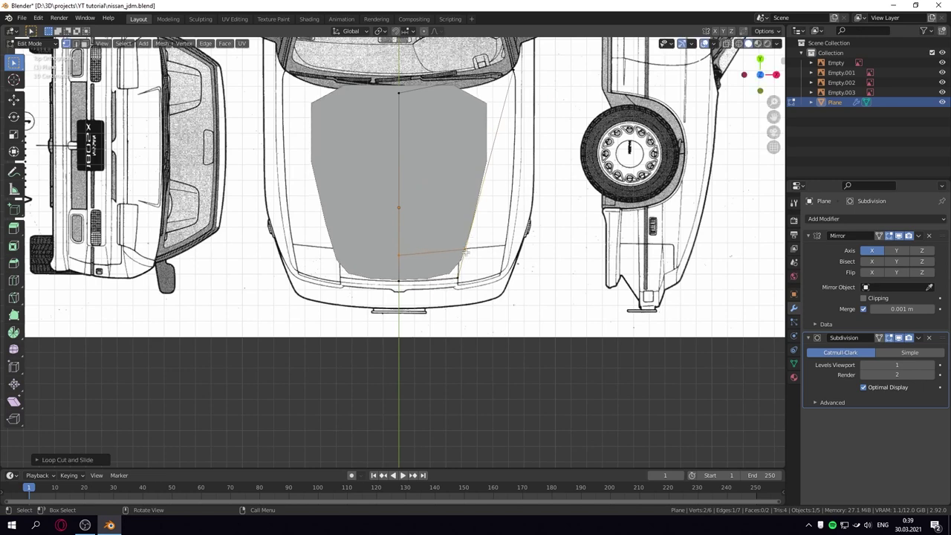
click(557, 267)
key(KP_3)
Lower the selected front hood vertices straight down along Z.
drag(562, 180, 358, 146)
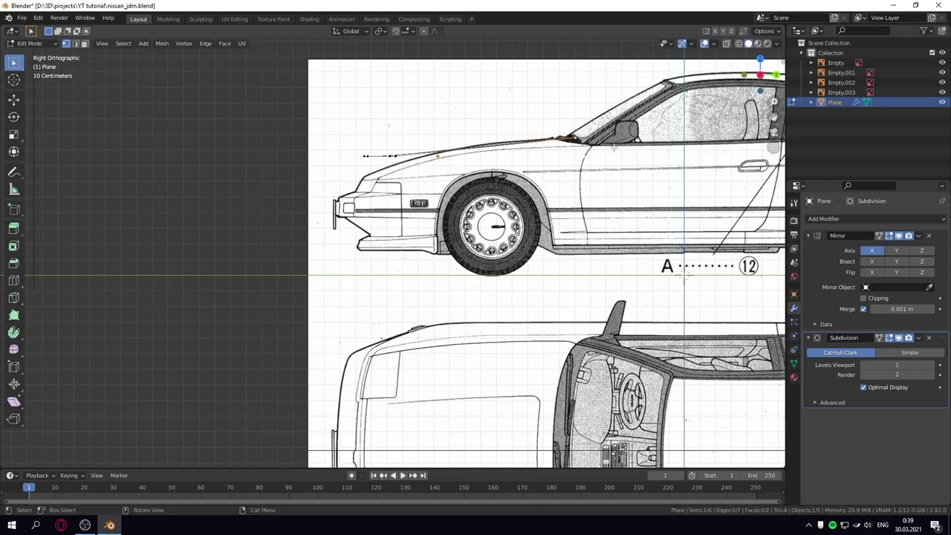
key(g)
key(z)
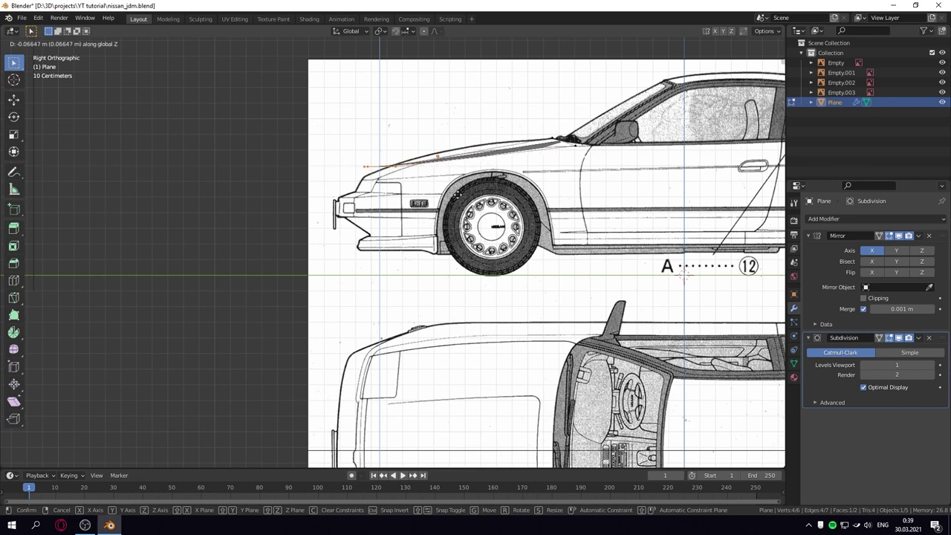
key(Return)
Extrude a hood vertex from the top view to widen the hood, then reposition it.
click(398, 182)
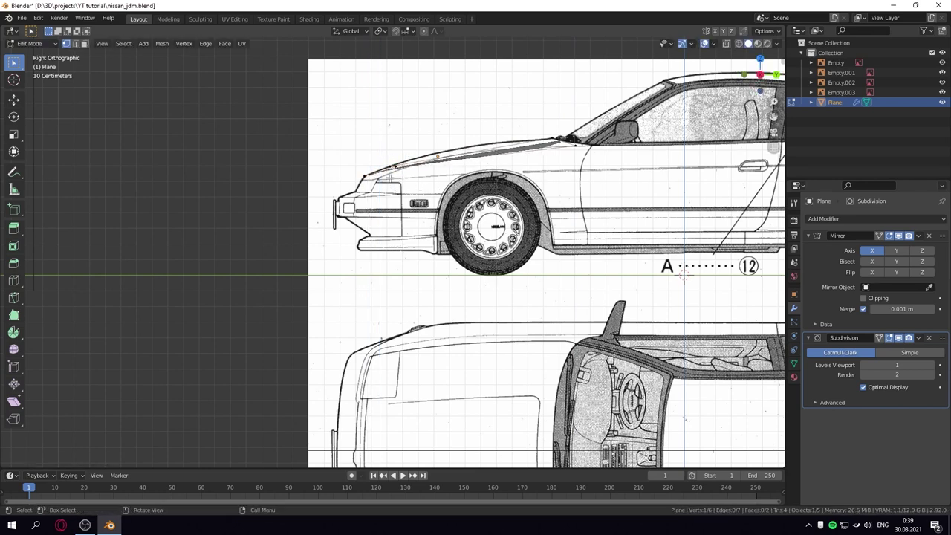
key(KP_7)
scroll(537, 151, down, 4)
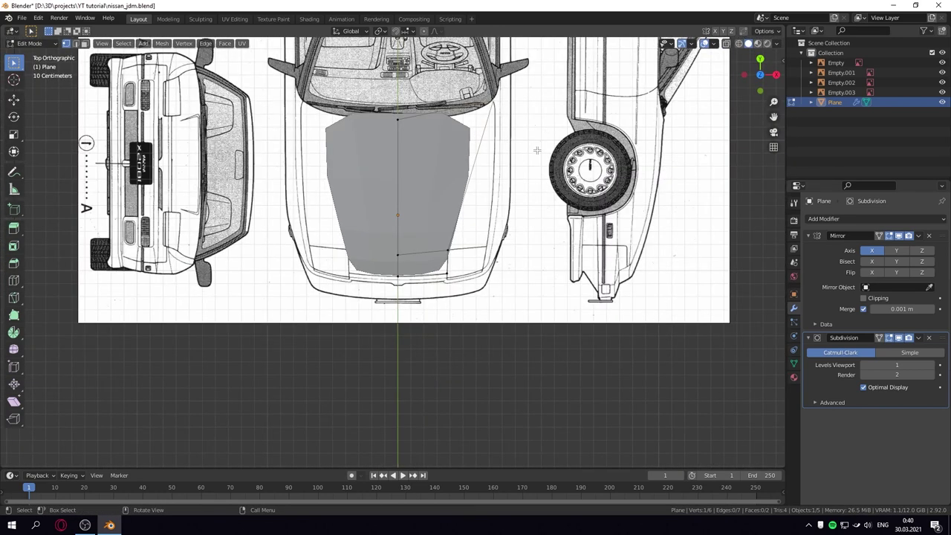
key(e)
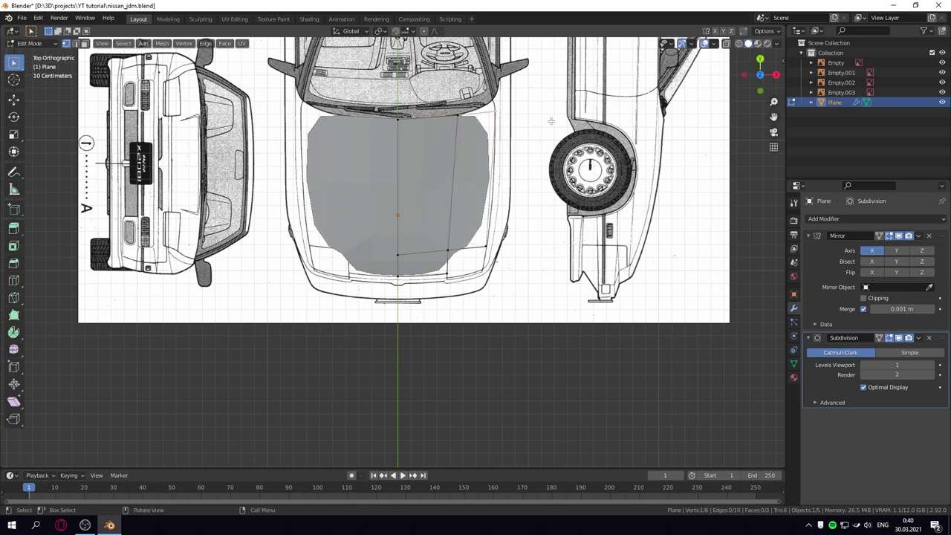
key(KP_3)
scroll(526, 203, up, 4)
key(g)
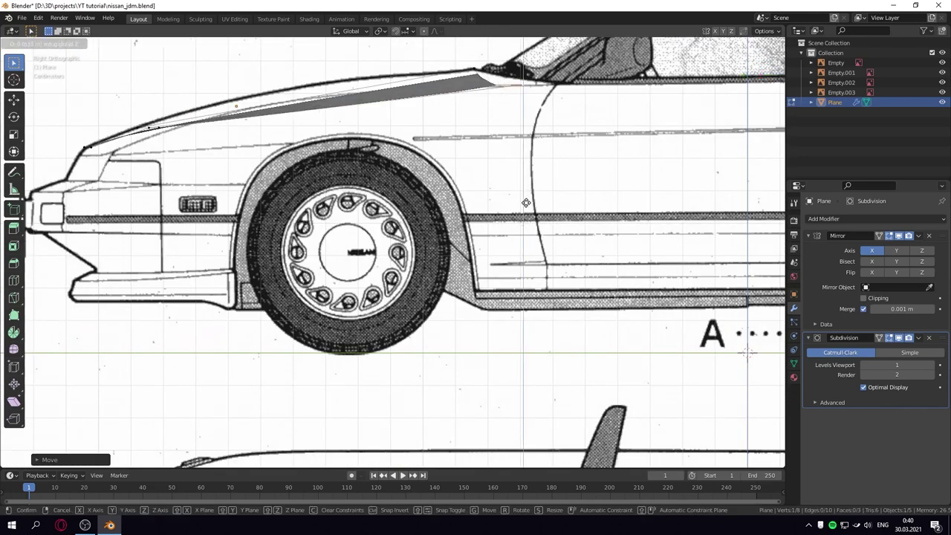
middle_drag(525, 203, 417, 179)
scroll(487, 154, up, 2)
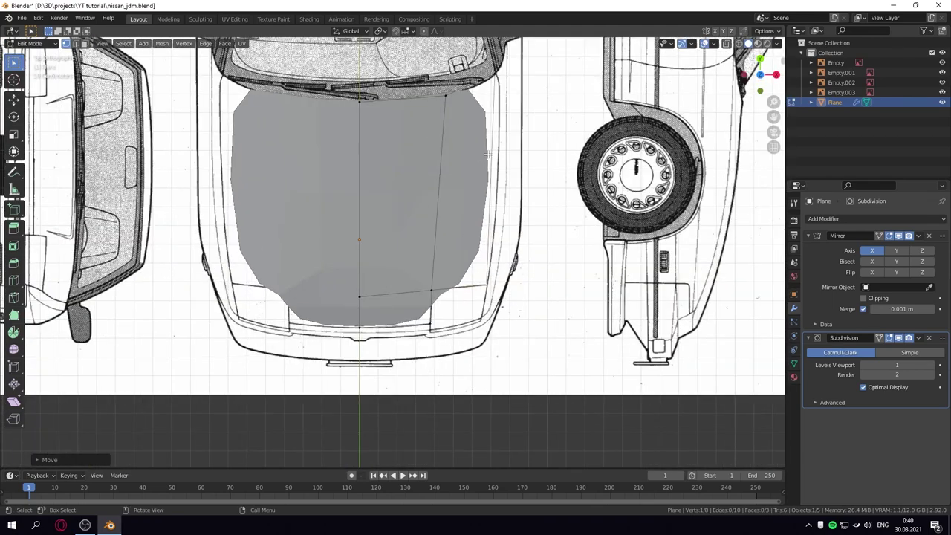
Add an edge loop across the hood and move its right-edge vertex outward.
key(ctrl+r)
click(485, 174)
key(g)
click(536, 190)
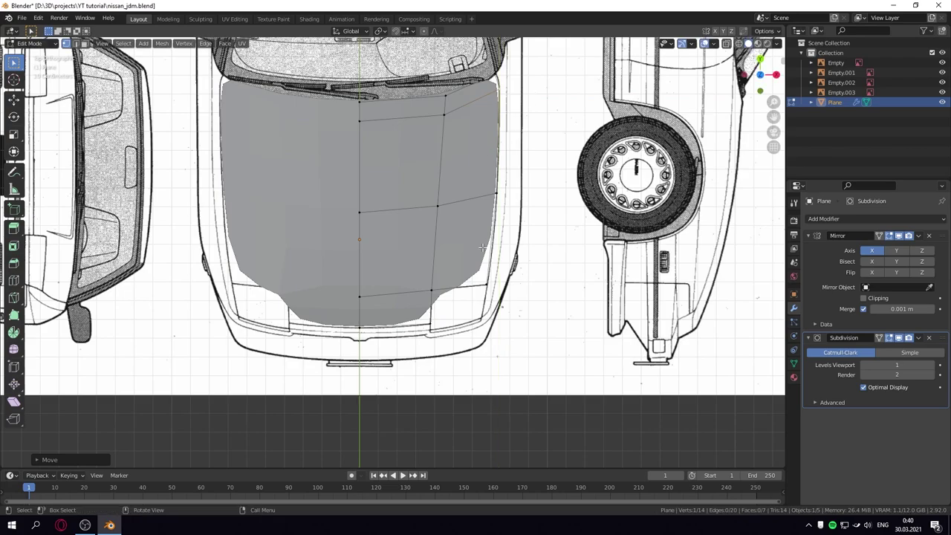
In Right Ortho, move hood vertices onto the blueprint's hood silhouette.
key(Tab)
middle_drag(439, 318, 447, 243)
key(KP_3)
key(Tab)
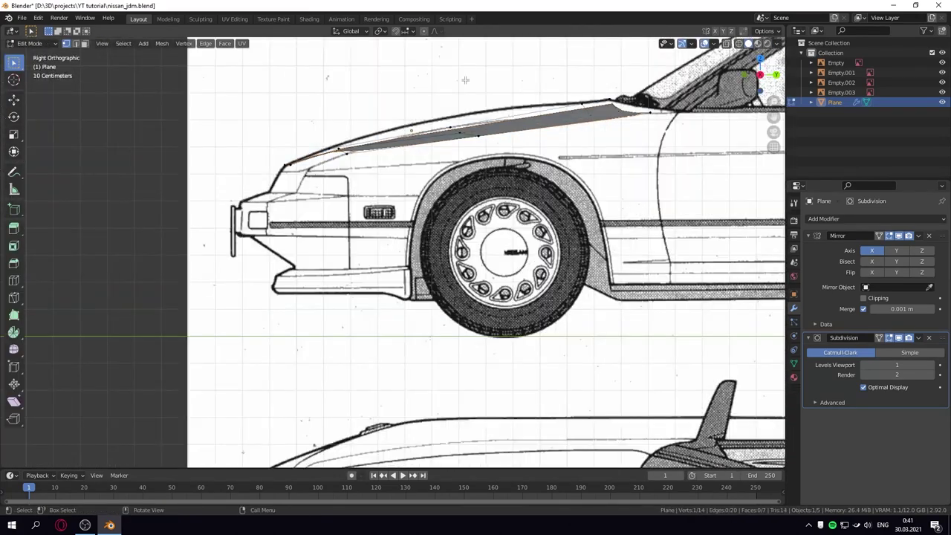
key(g)
click(476, 125)
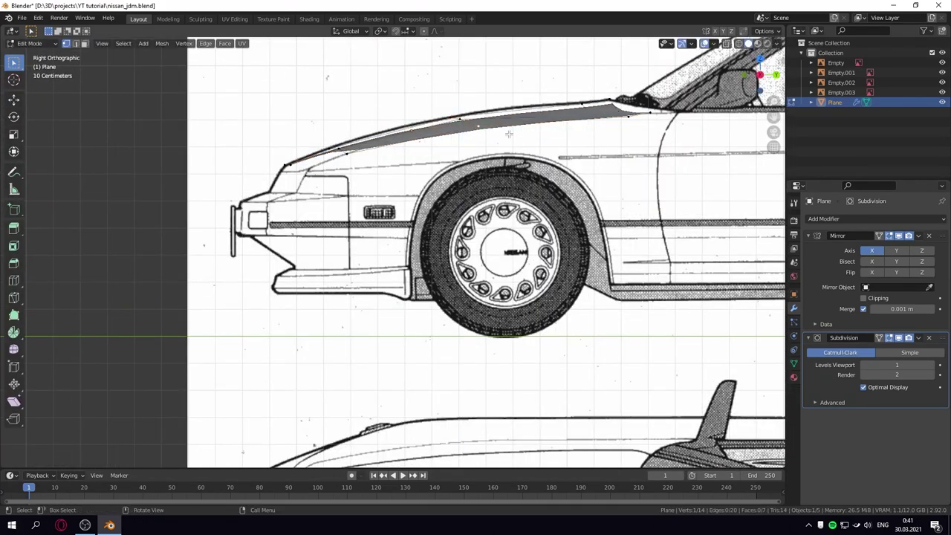
drag(629, 116, 632, 116)
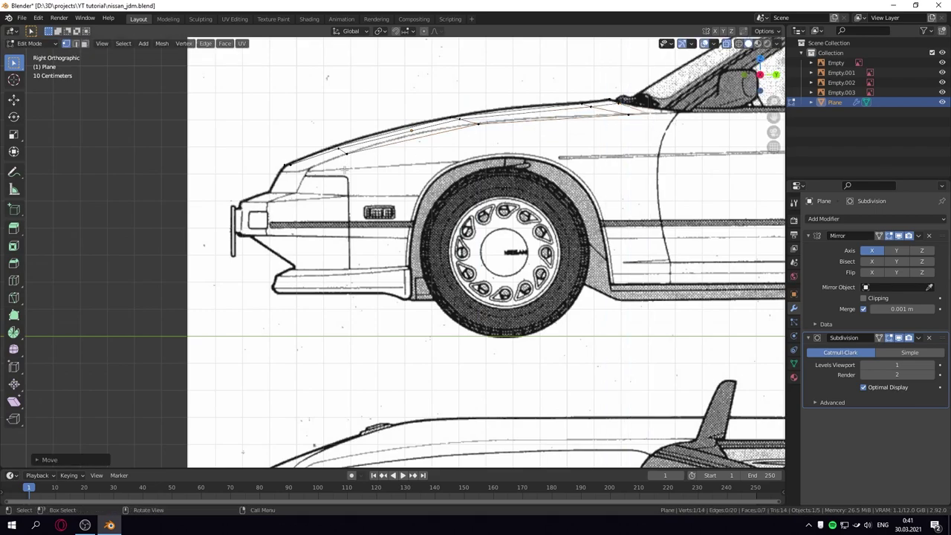
Cut a new edge loop across the hood and dissolve the extra edges.
middle_drag(346, 170, 402, 150)
key(ctrl+r)
click(534, 125)
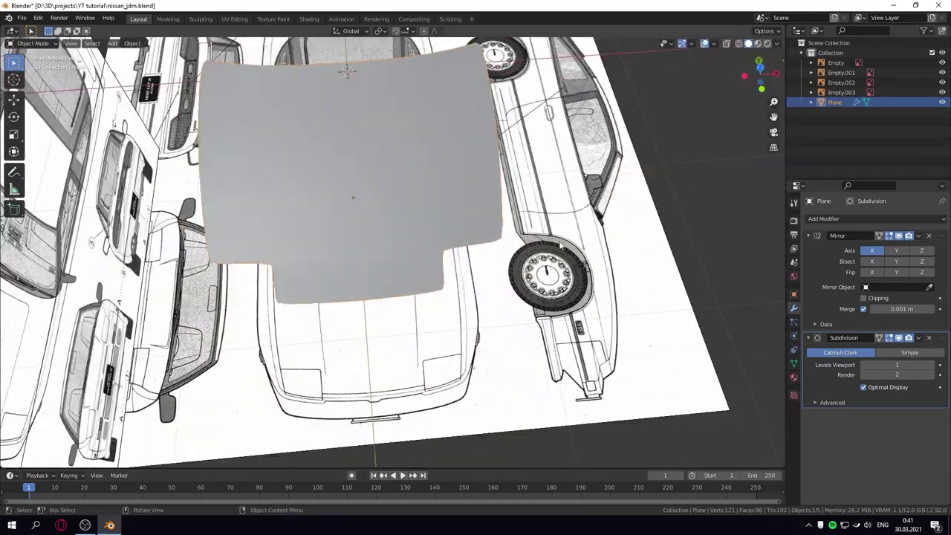
key(x)
click(513, 362)
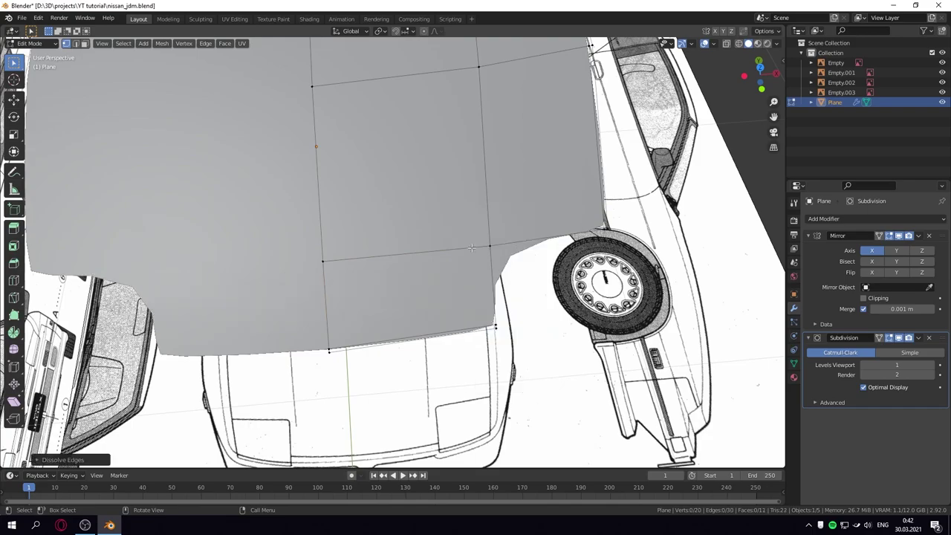
Add one more edge loop across the hood and return to Object Mode.
middle_drag(537, 331, 512, 204)
key(ctrl+r)
click(523, 174)
key(Tab)
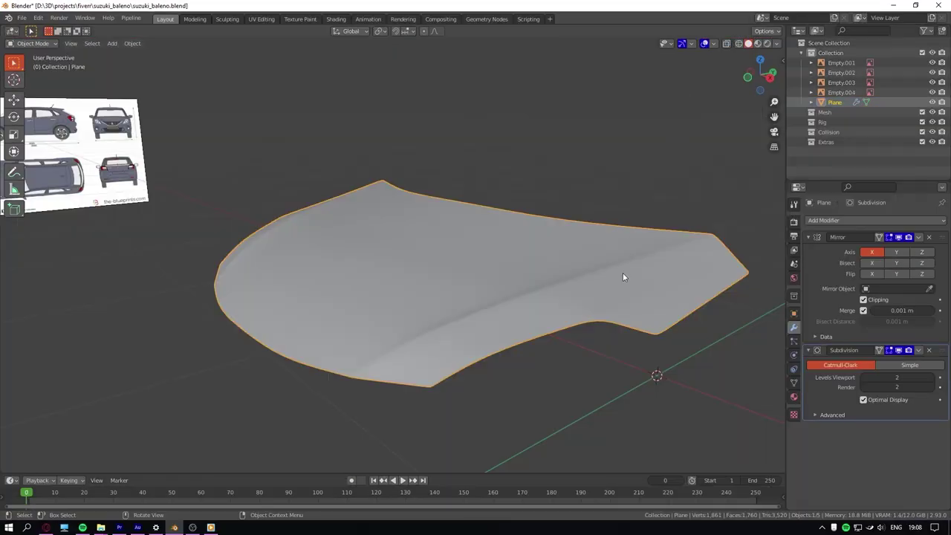
Add a 0.01 m Solidify modifier above Subdivision with Only Rim on, then orbit to check.
click(838, 221)
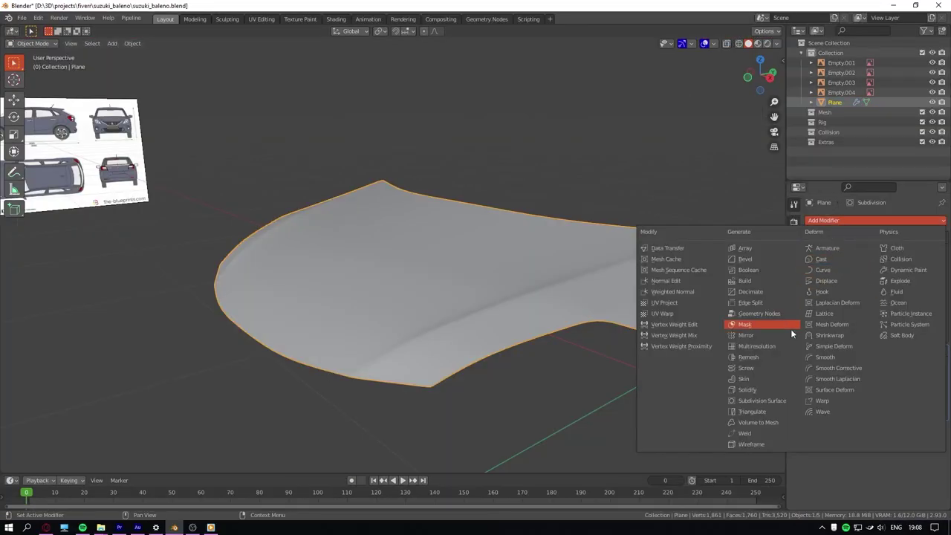
click(764, 392)
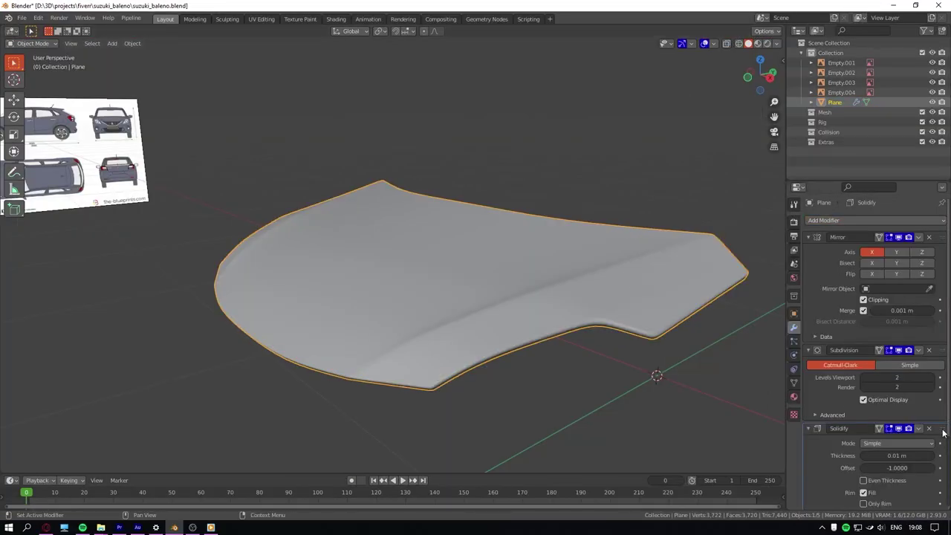
drag(944, 432, 943, 353)
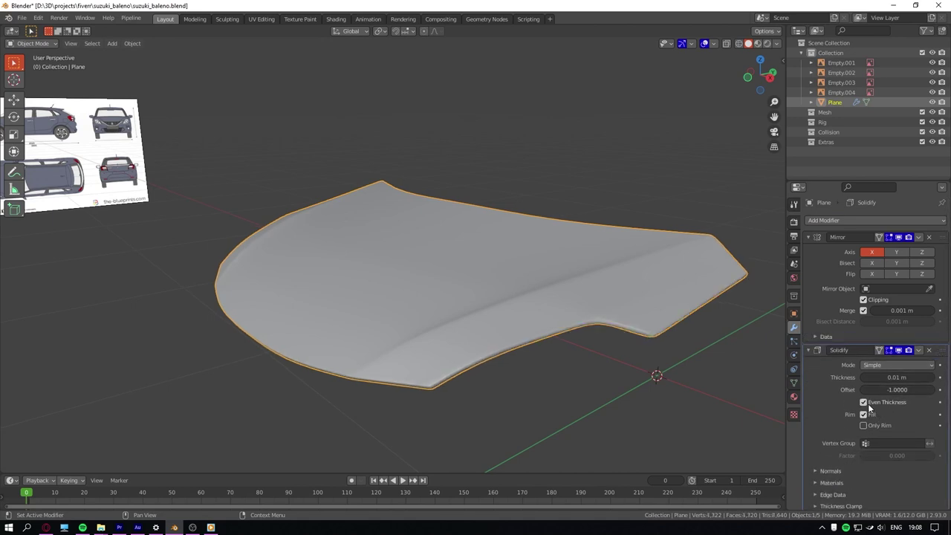
click(864, 425)
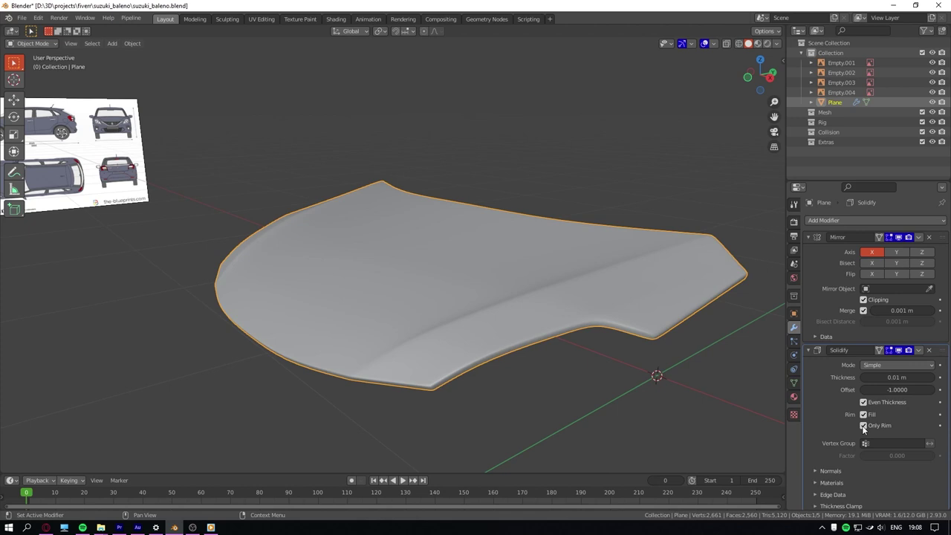
middle_drag(681, 381, 459, 310)
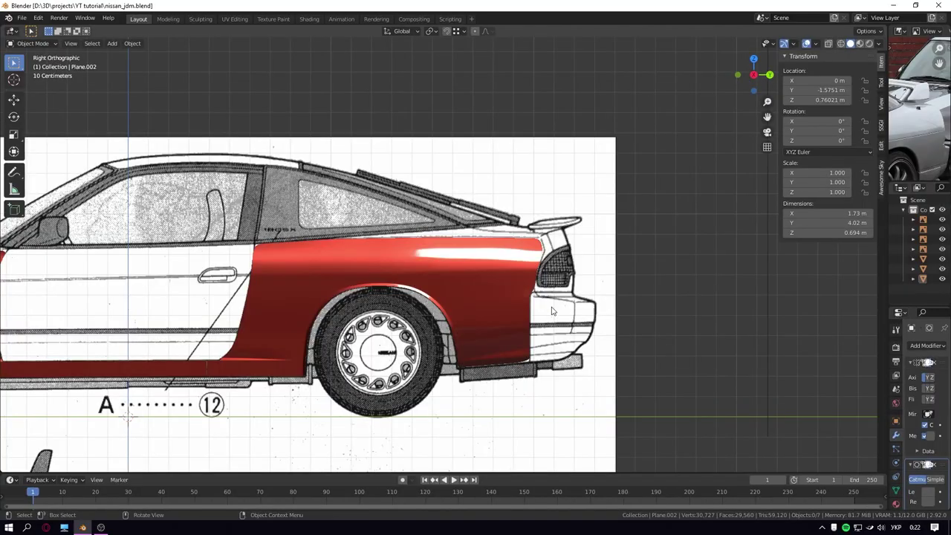
In the side view, move the red side panel's top vertices onto the blueprint outline.
scroll(552, 311, down, 3)
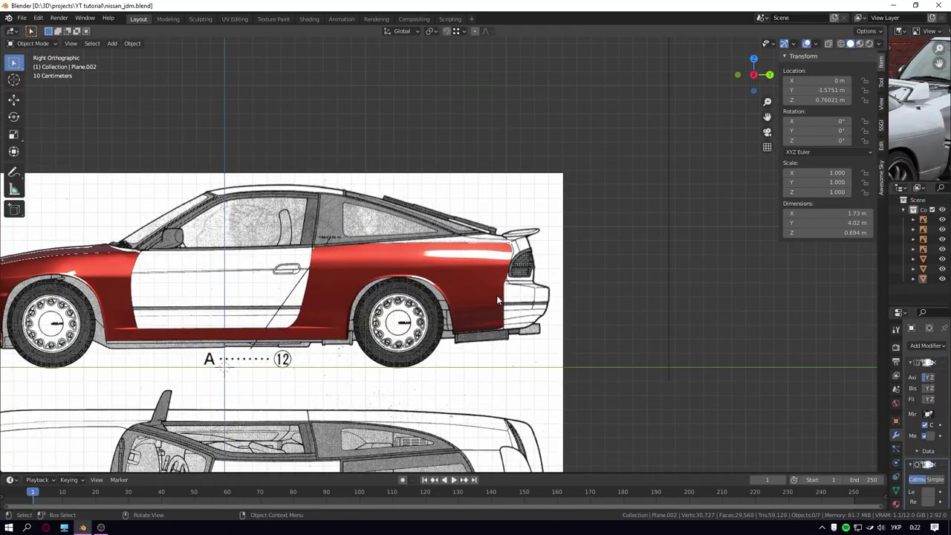
key(KP_1)
key(Tab)
scroll(480, 343, up, 6)
scroll(479, 342, up, 1)
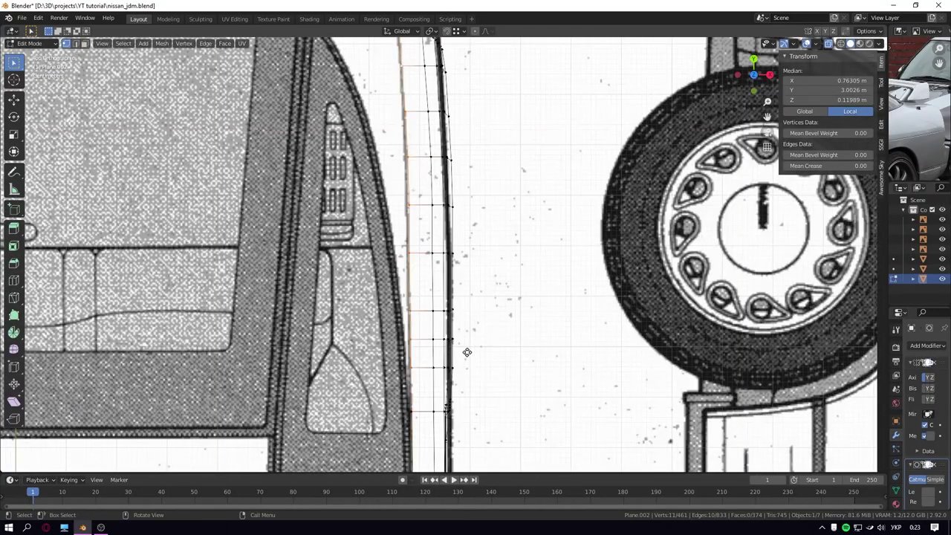
key(KP_3)
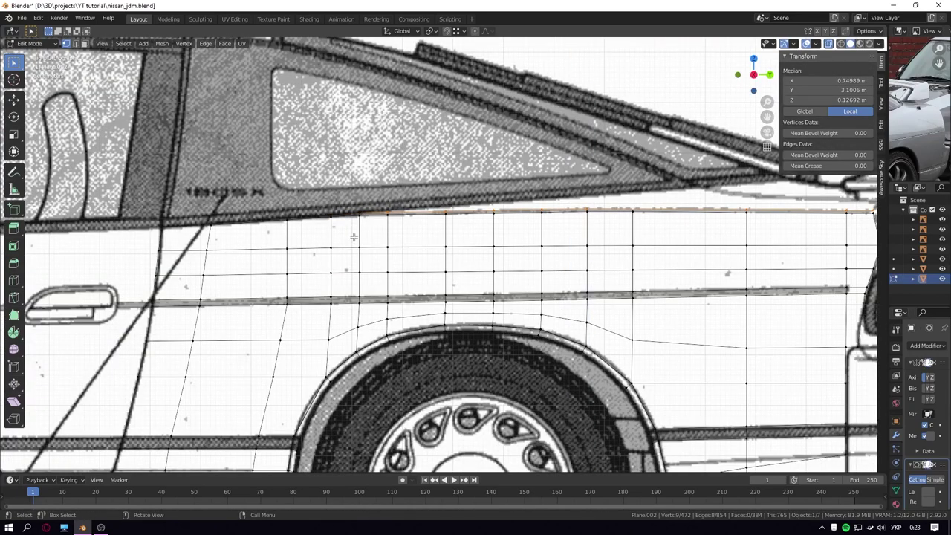
shift+middle_drag(354, 237, 265, 277)
key(g)
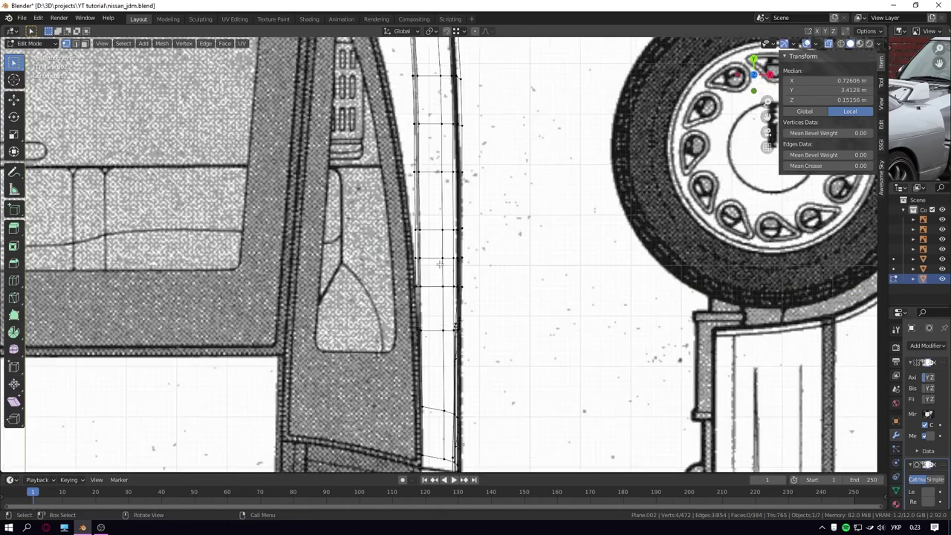
scroll(461, 348, up, 2)
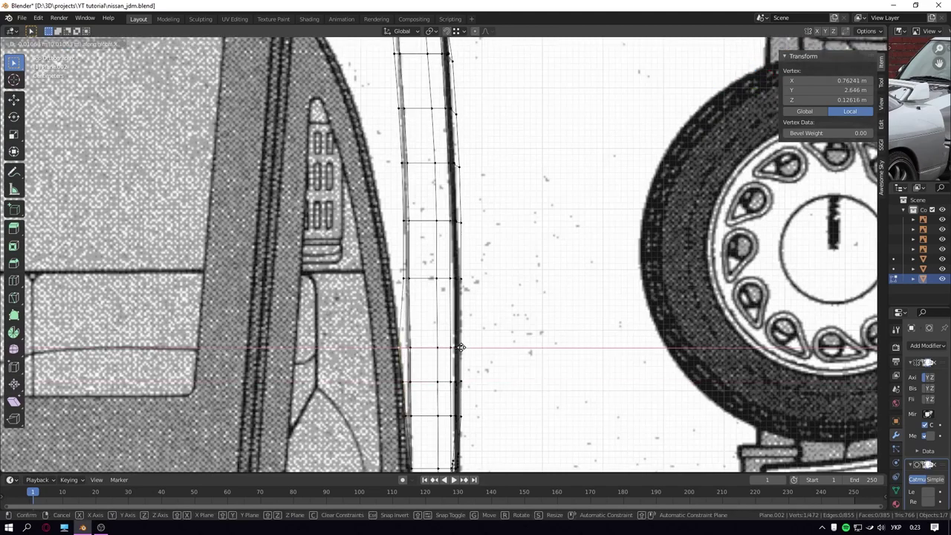
click(453, 234)
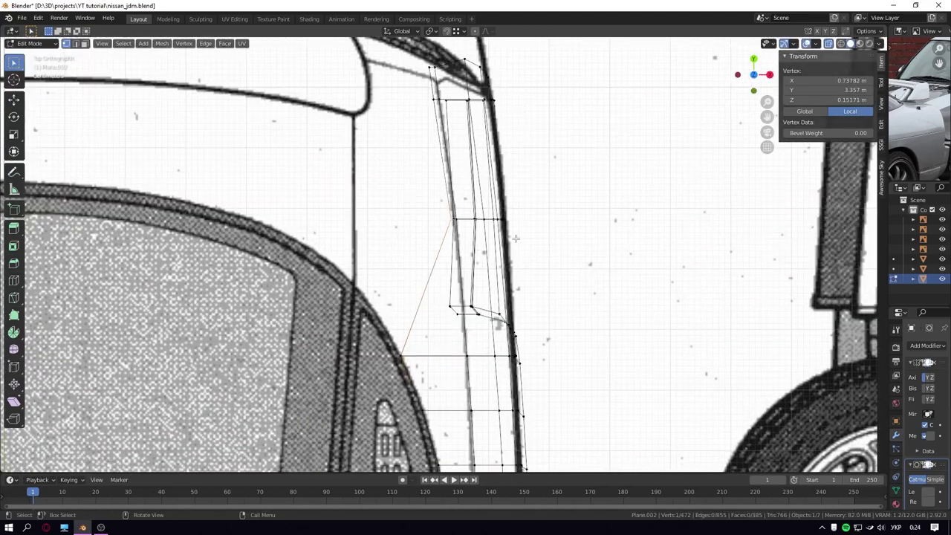
key(g)
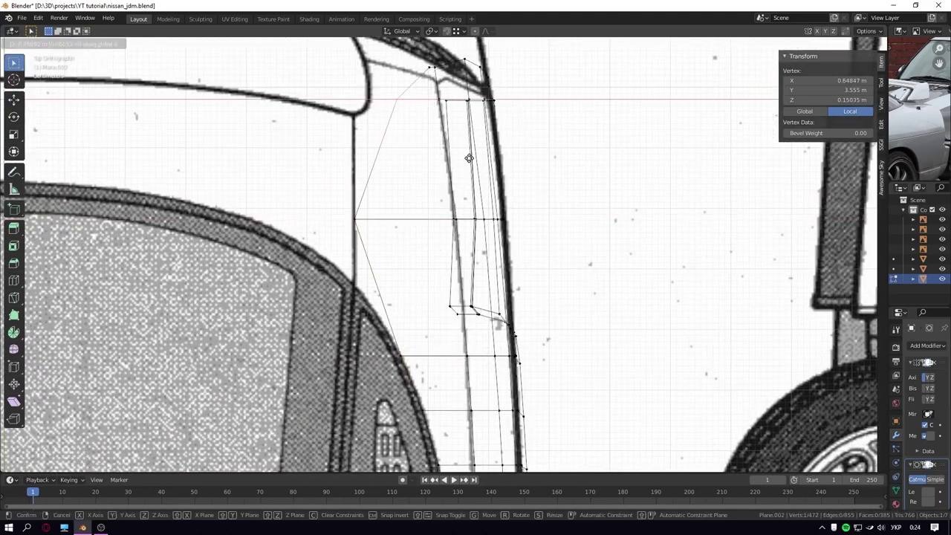
click(376, 102)
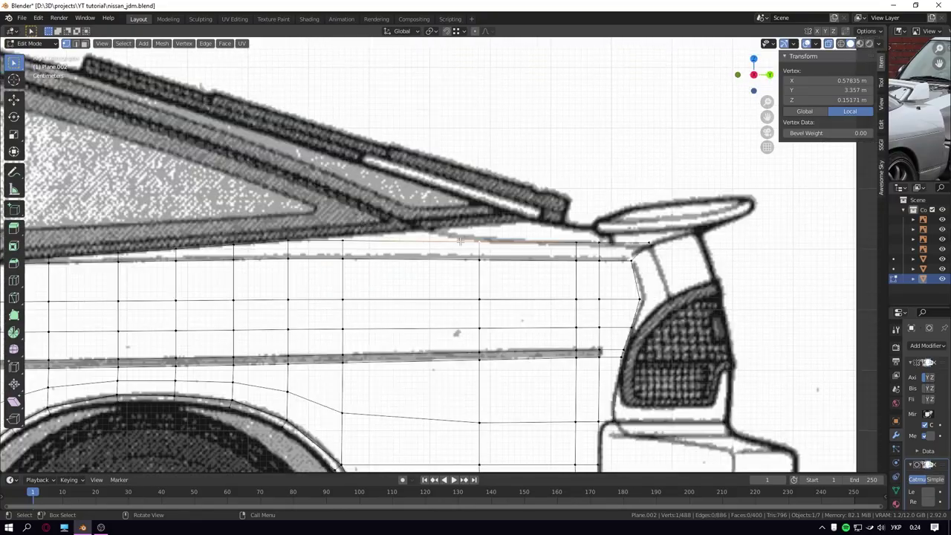
Add a vertical edge loop through the side panel.
key(ctrl+r)
click(388, 243)
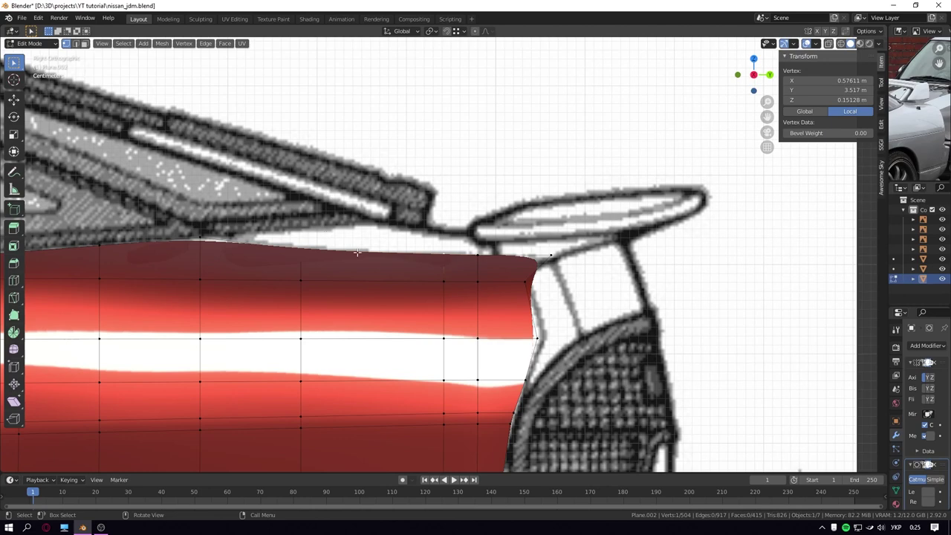
key(KP_1)
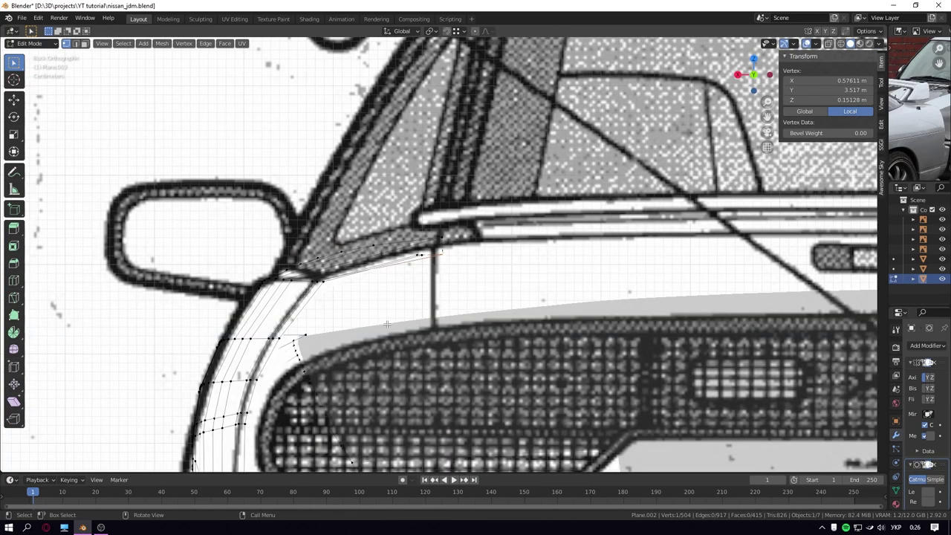
scroll(386, 325, down, 5)
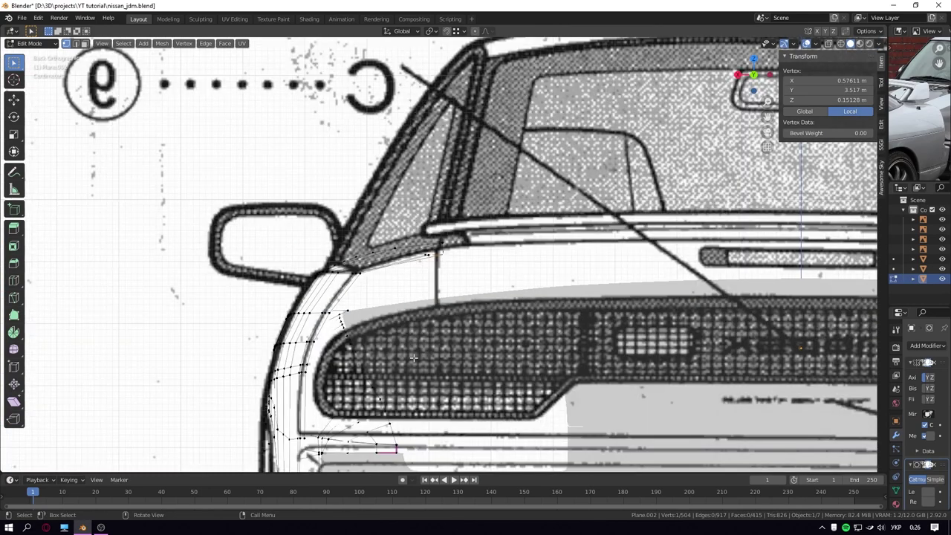
key(KP_3)
scroll(490, 319, up, 5)
Duplicate the panel's rear edge in place and separate it into its own object.
ctrl+click(434, 409)
key(shift+d)
right_click(510, 343)
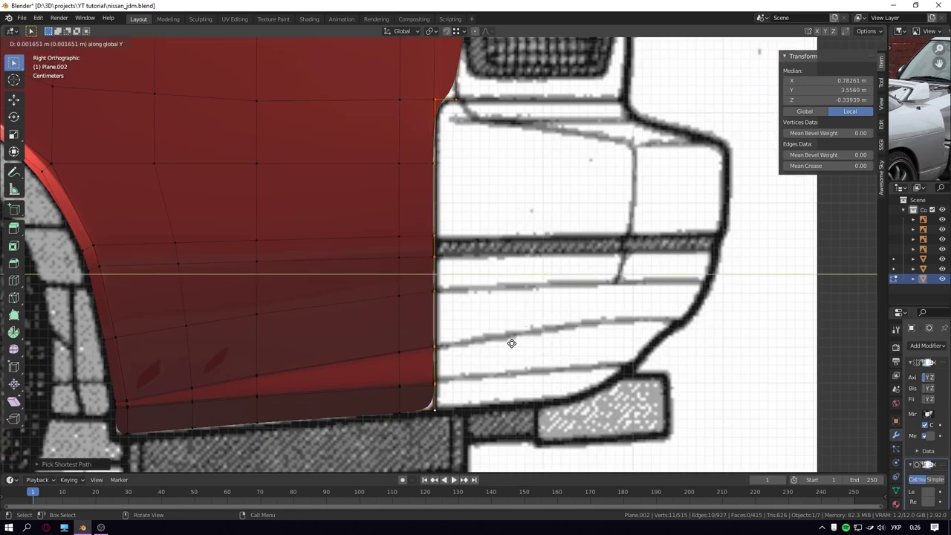
key(p)
click(510, 340)
Add a loop to the new piece and extrude its edge into a new face.
key(Tab)
key(ctrl+KP_1)
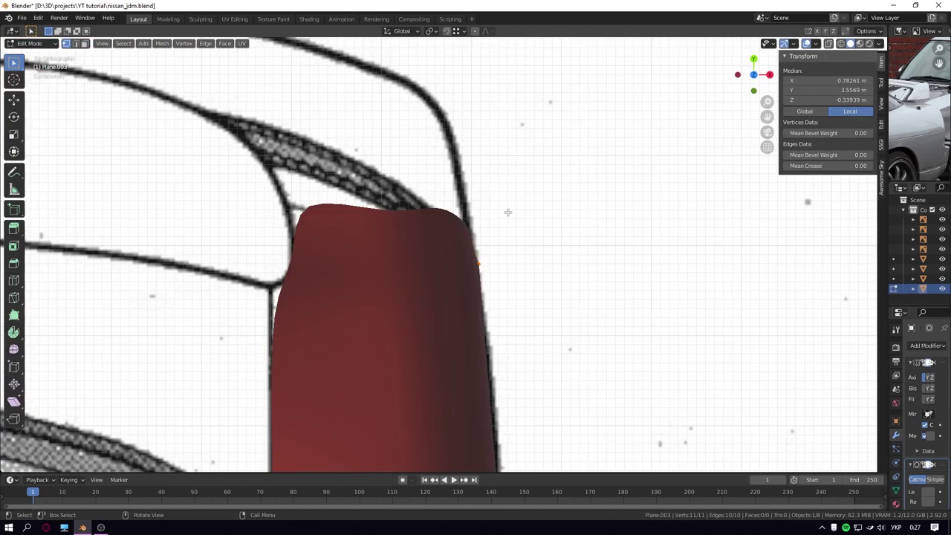
scroll(532, 239, down, 4)
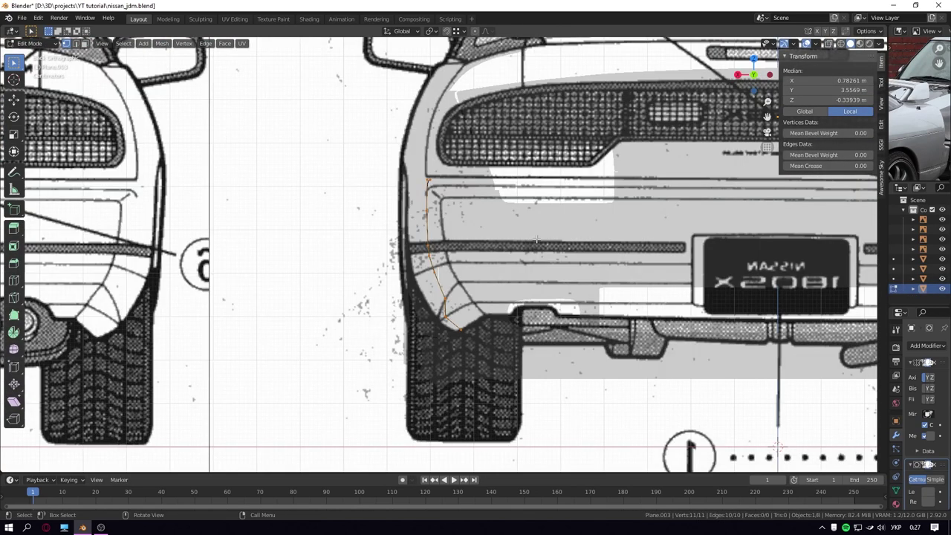
scroll(537, 238, up, 4)
key(KP_3)
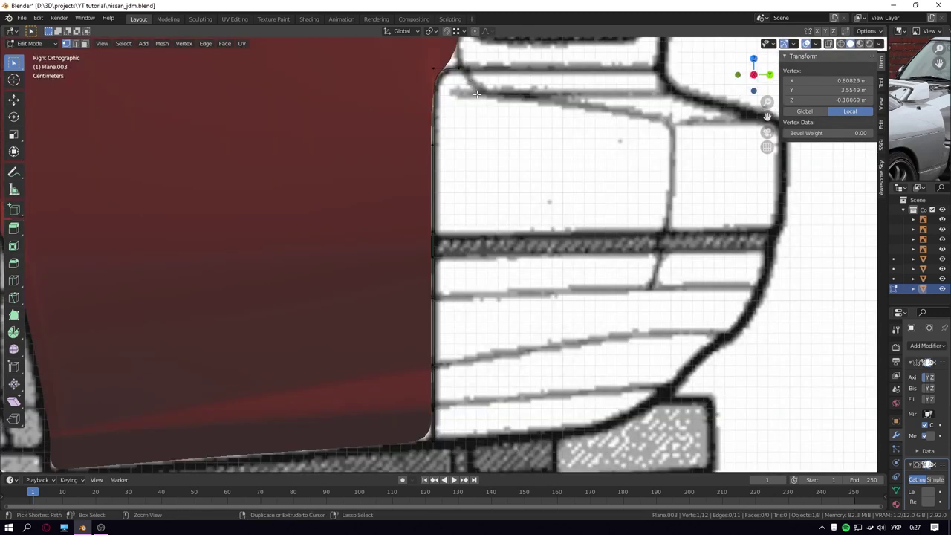
key(ctrl+r)
key(e)
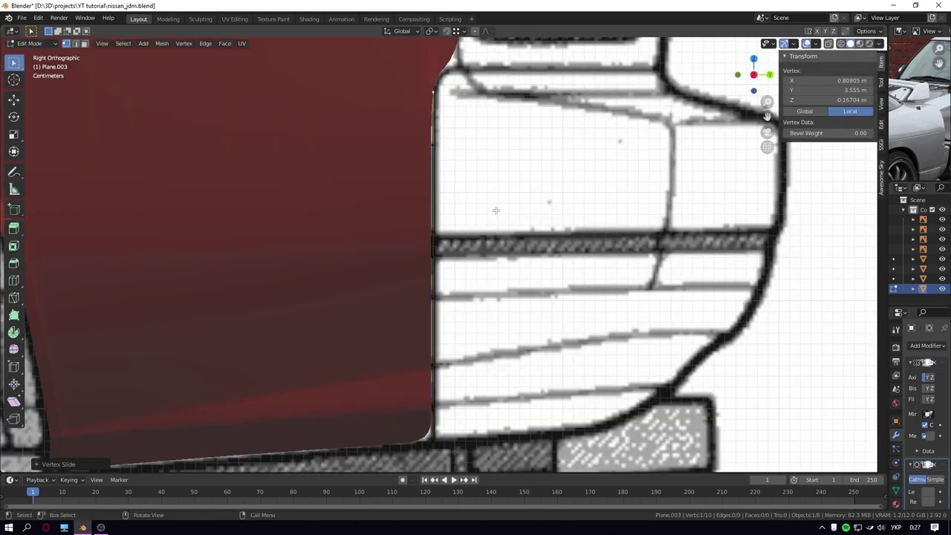
click(597, 259)
Move the extruded vertices along Y to wrap around the rear bumper corner.
key(ctrl+KP_1)
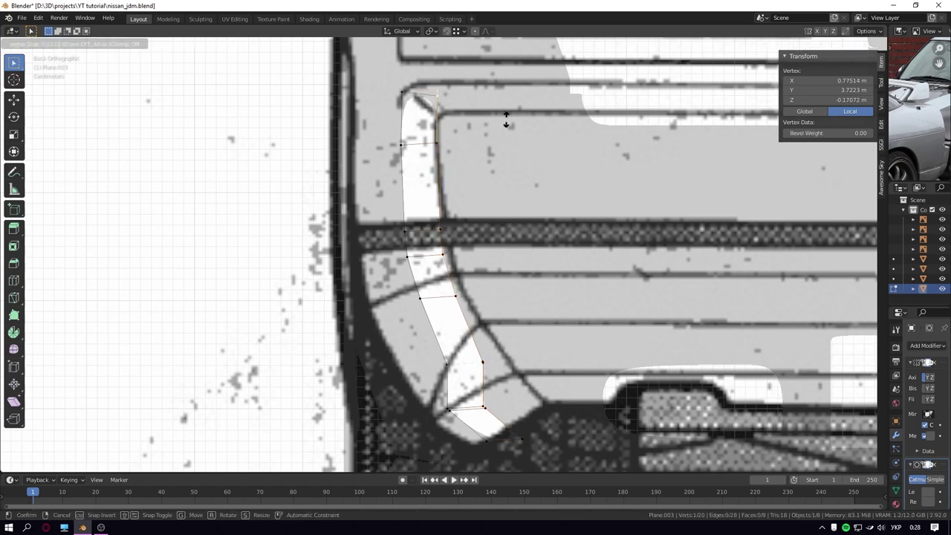
key(KP_3)
key(g)
key(y)
click(661, 165)
key(ctrl+KP_1)
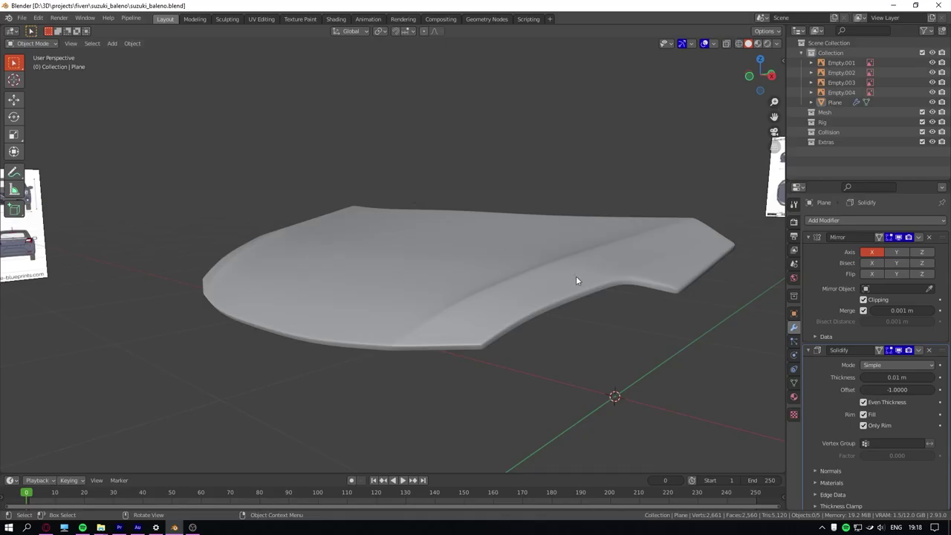
click(576, 278)
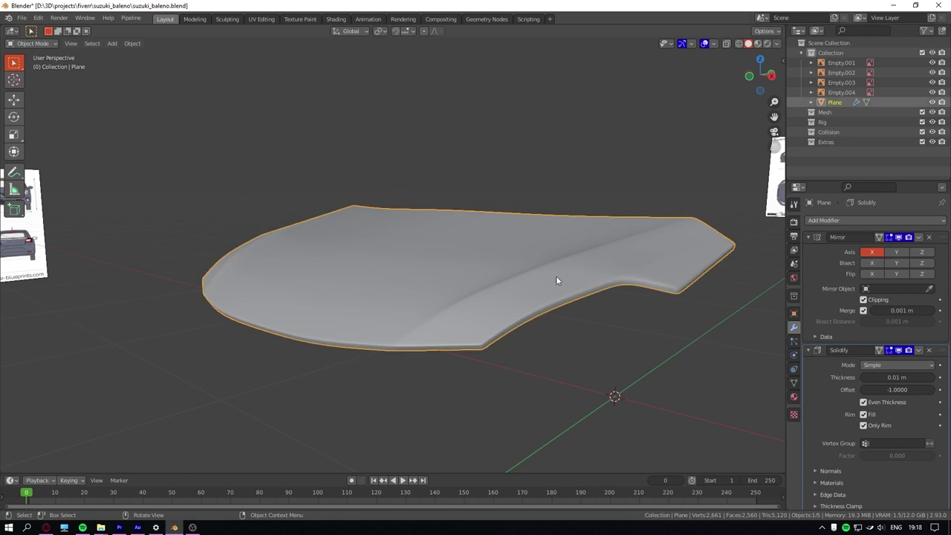
Split a copy of the hood's front-edge vertices into Plane.001 and view it from the front.
key(KP_3)
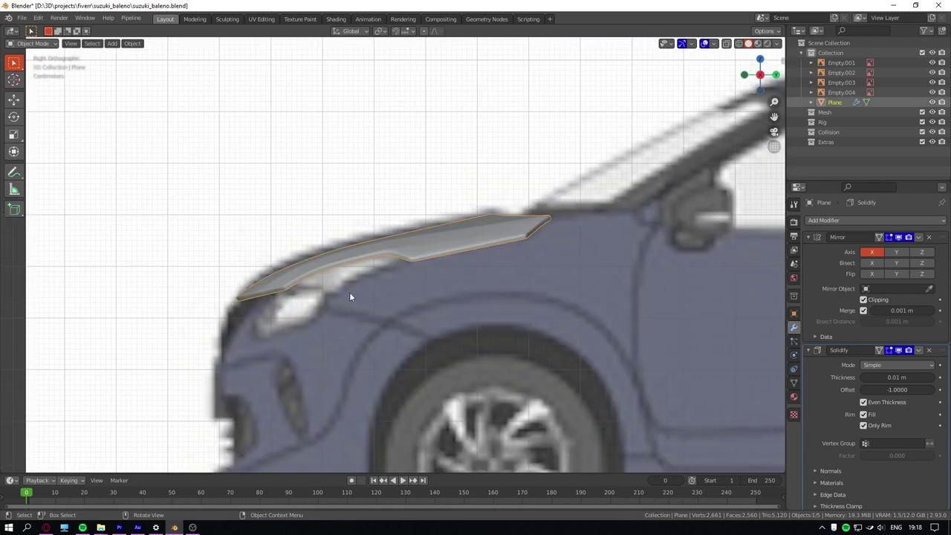
key(Tab)
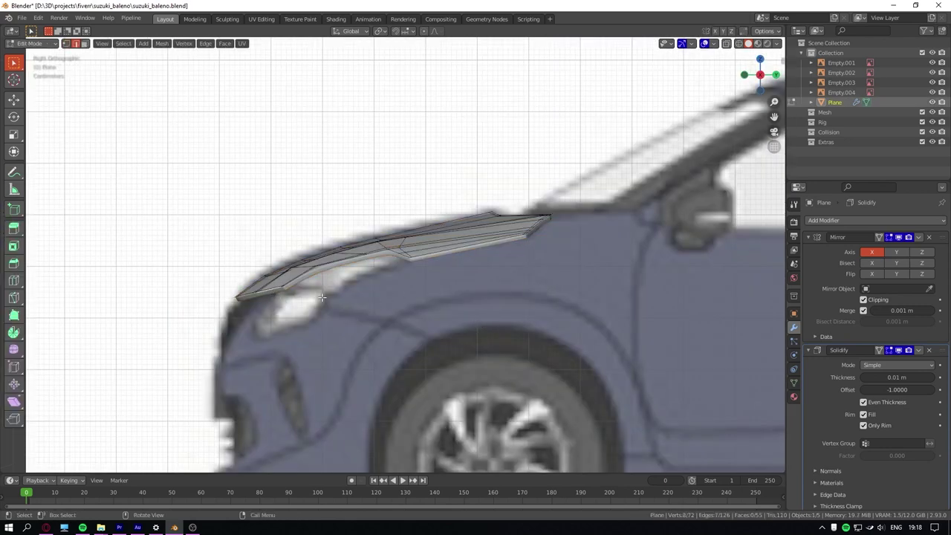
key(shift+d)
right_click(323, 300)
key(p)
click(323, 300)
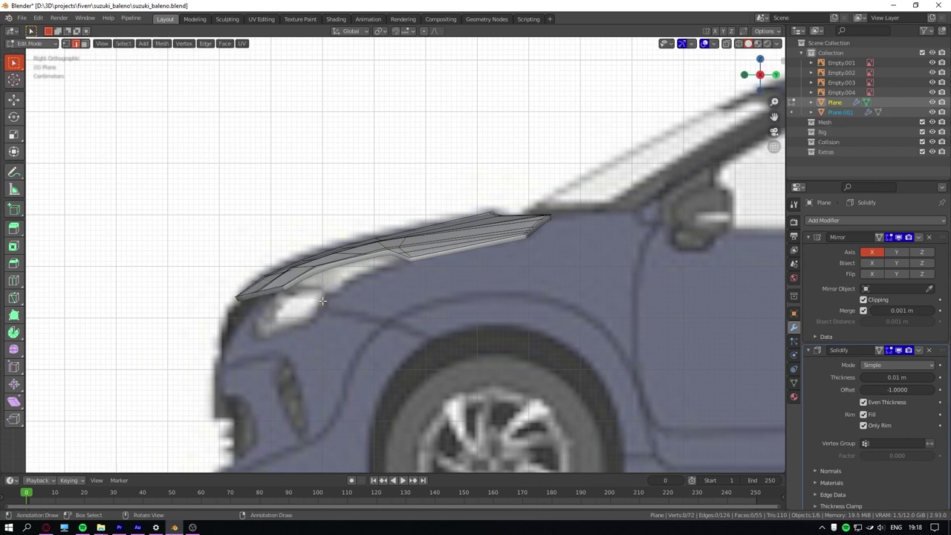
click(283, 303)
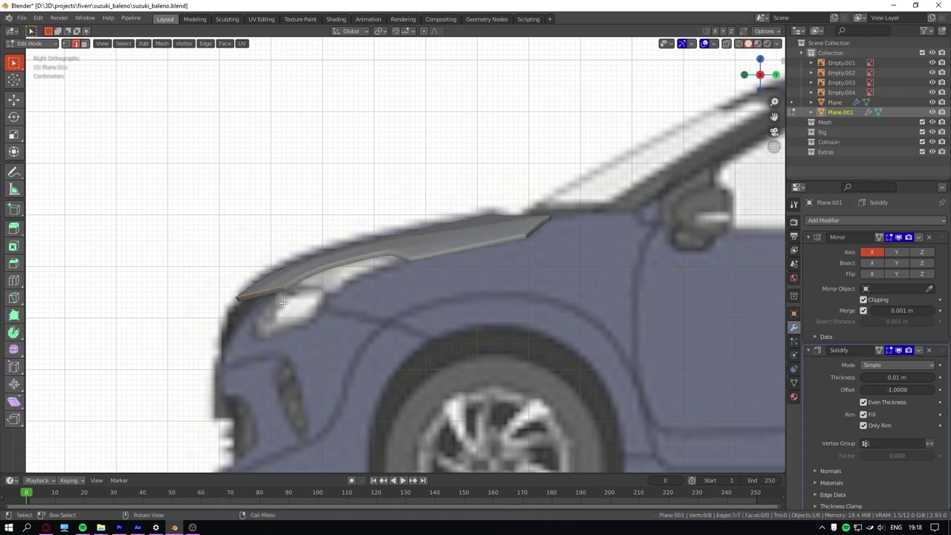
key(KP_1)
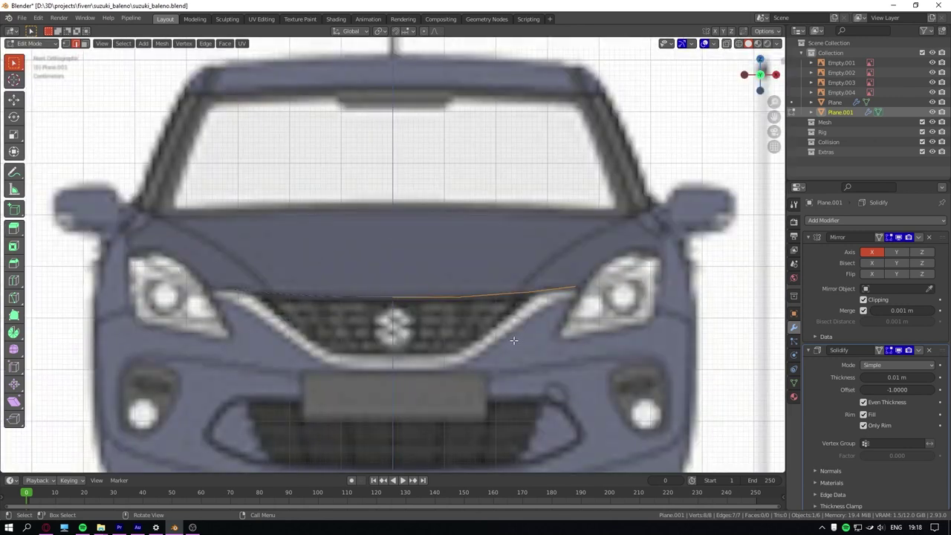
Extrude the edge downward and, in X-ray, fit its vertices and bottom edges to the grille outline.
key(e)
click(493, 413)
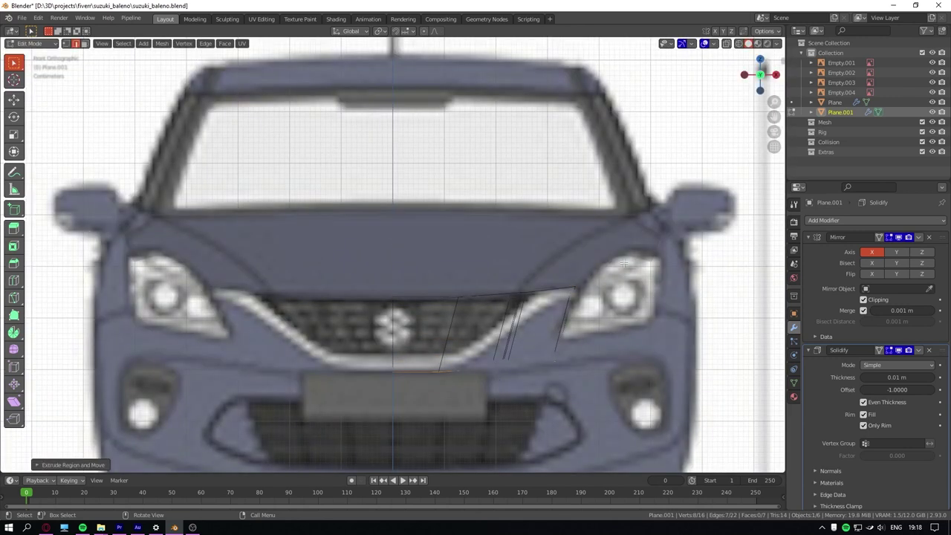
click(727, 43)
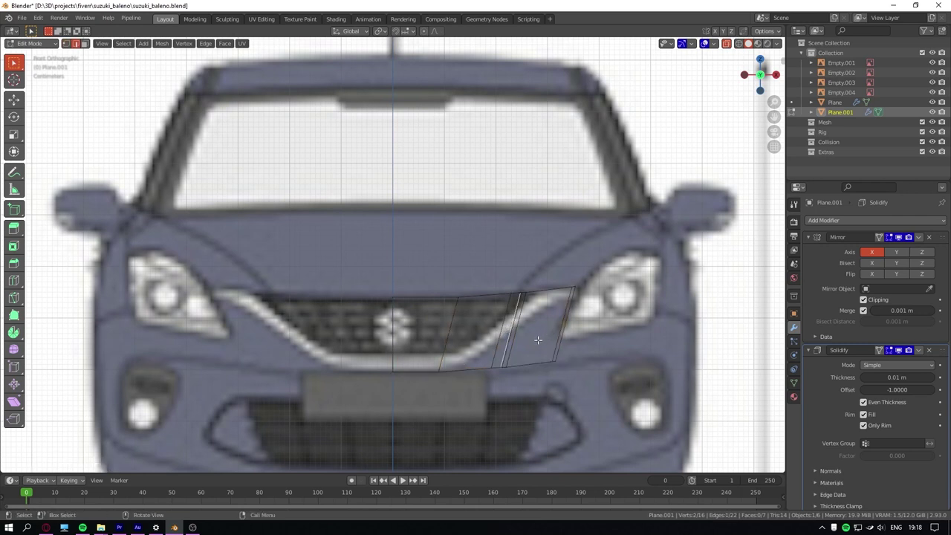
key(g)
click(523, 374)
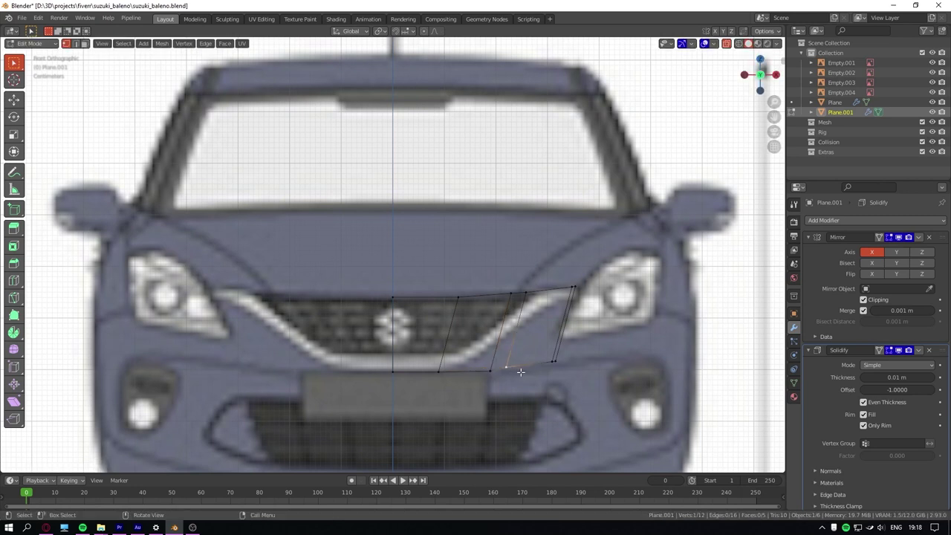
key(g)
click(563, 363)
key(g)
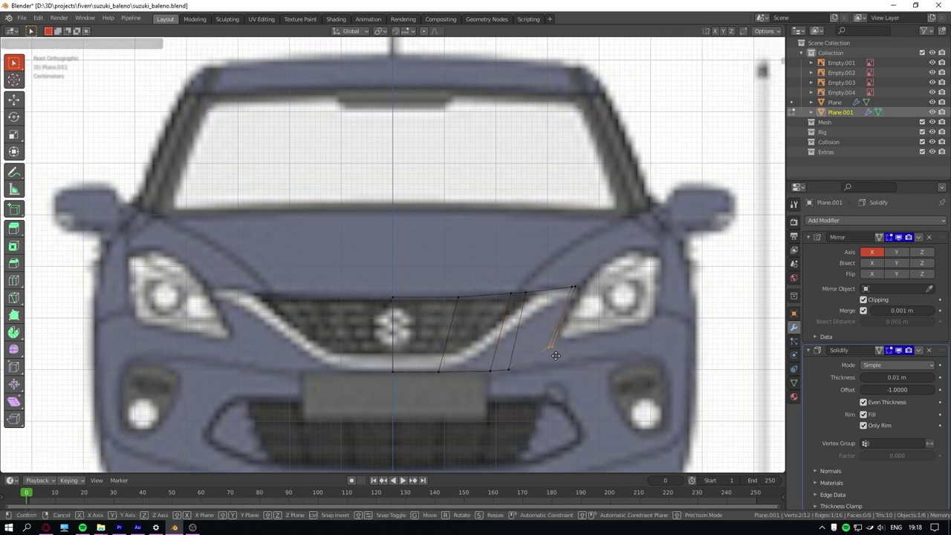
click(561, 343)
click(454, 367)
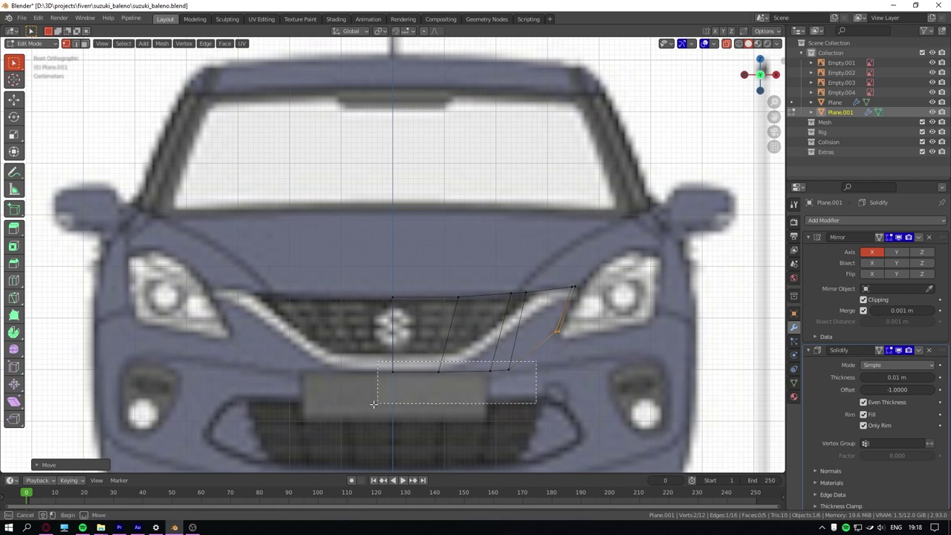
key(g)
key(g)
click(376, 388)
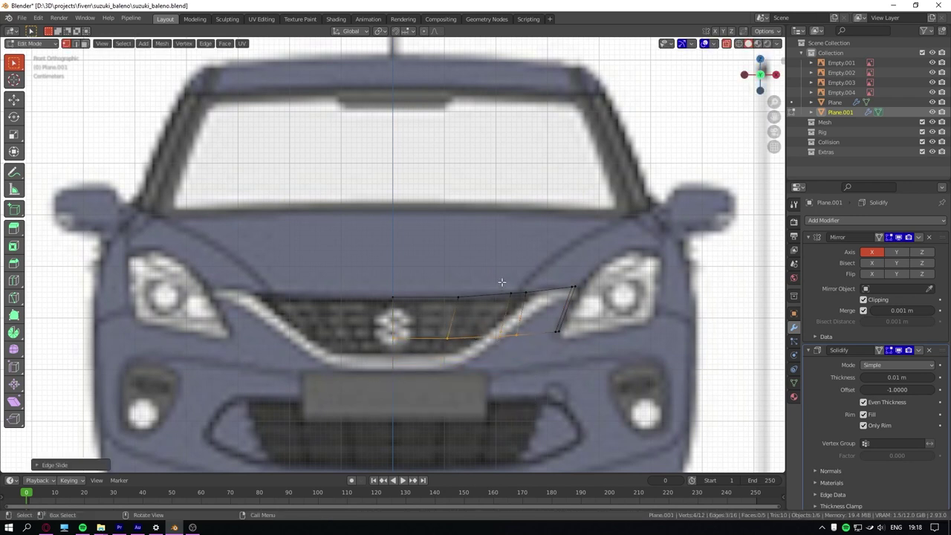
Delete the faces covering the grille and realign the remaining vertices along X.
drag(523, 275, 352, 364)
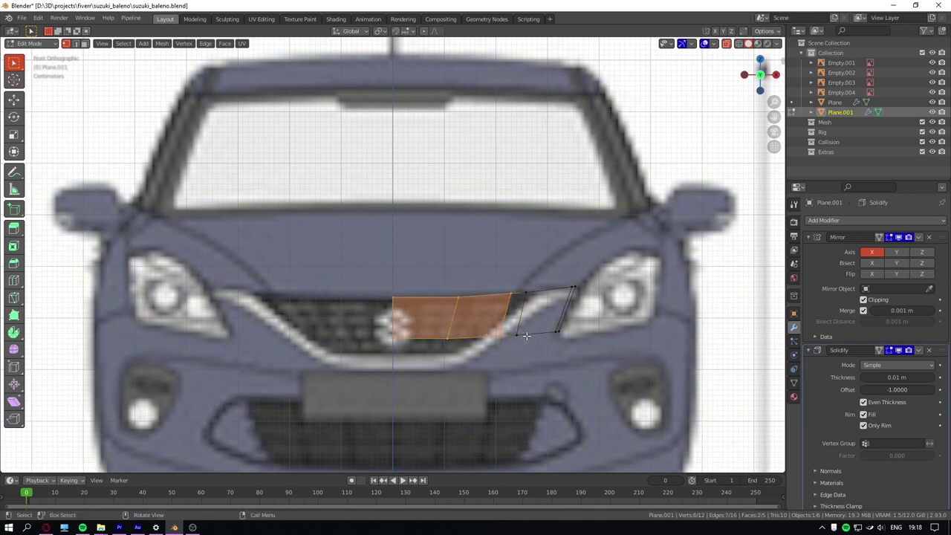
key(x)
click(526, 336)
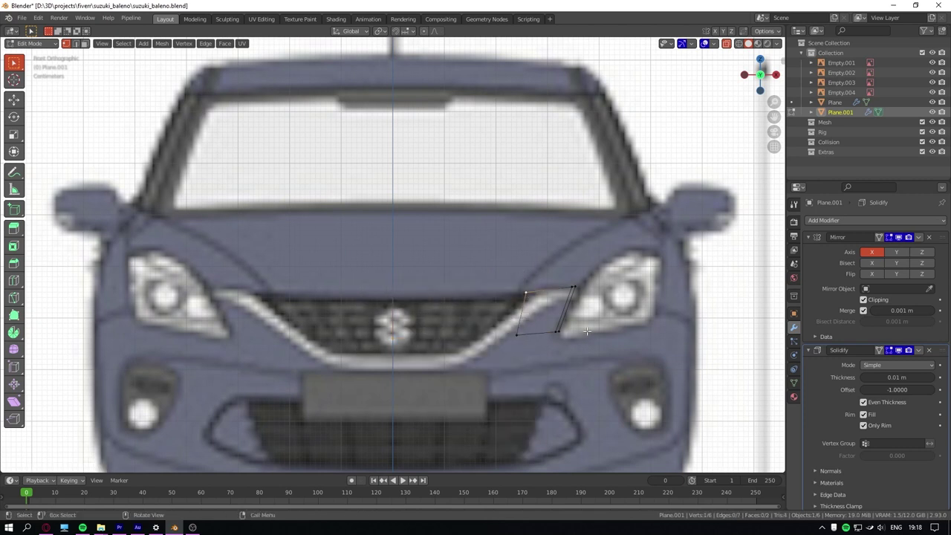
key(g)
click(599, 331)
key(g)
key(x)
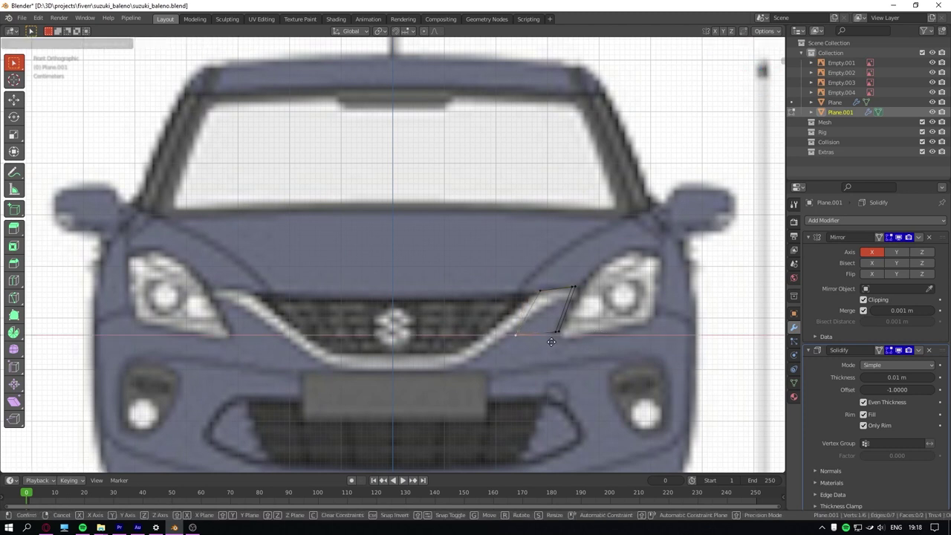
click(521, 338)
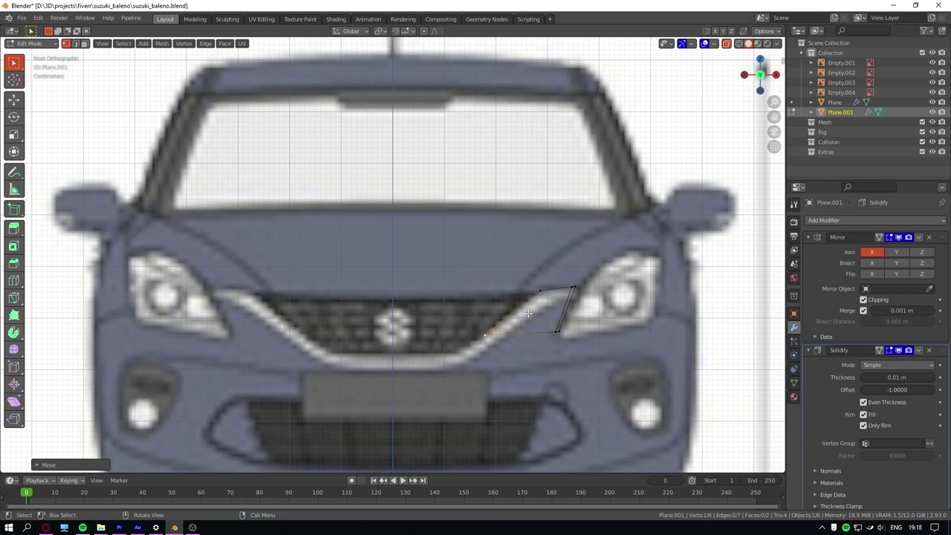
key(g)
click(560, 293)
Extrude the lower edge down, shift the left vertices along X and lower the centre vertex.
drag(461, 359, 462, 360)
key(e)
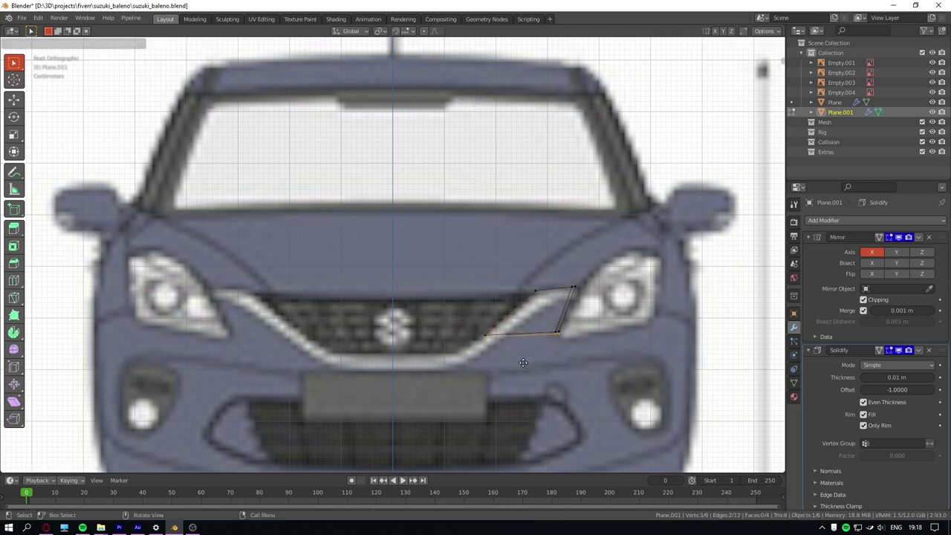
click(518, 394)
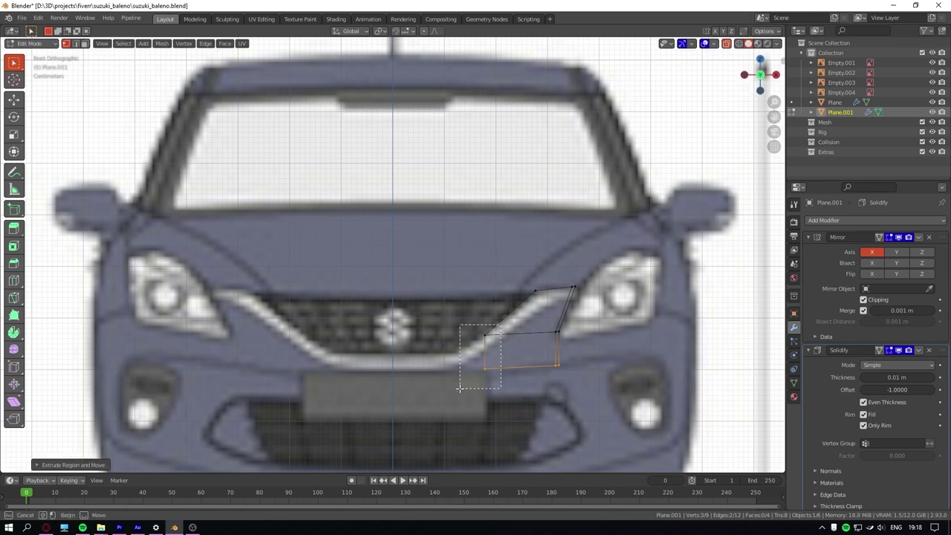
drag(459, 388, 460, 387)
key(g)
key(x)
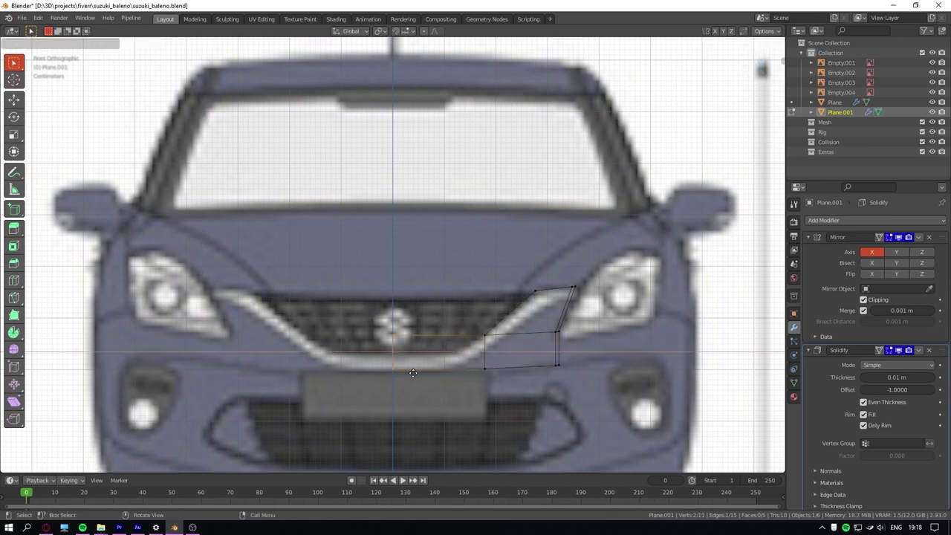
click(395, 344)
key(g)
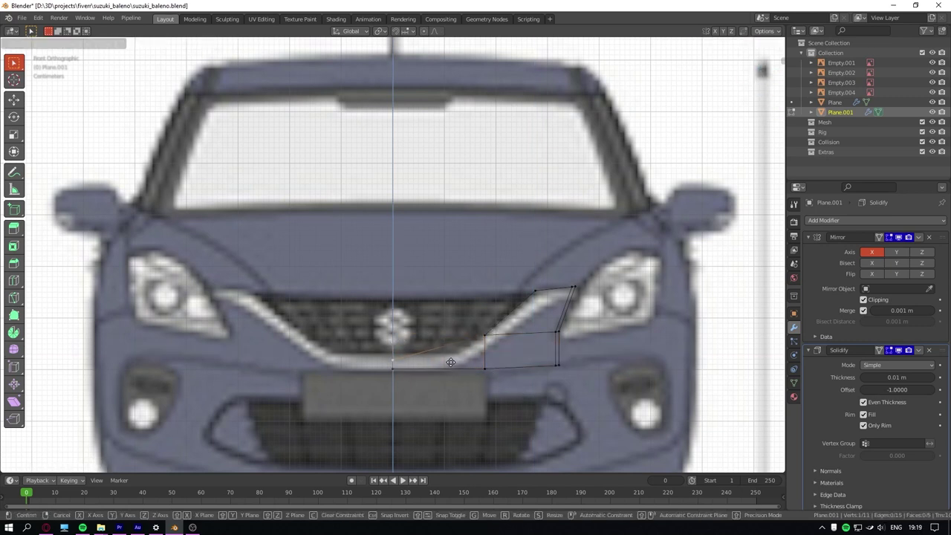
click(456, 358)
Loop-cut the lower strip, raise the new loop along Z, and leave Edit Mode.
click(469, 355)
click(469, 340)
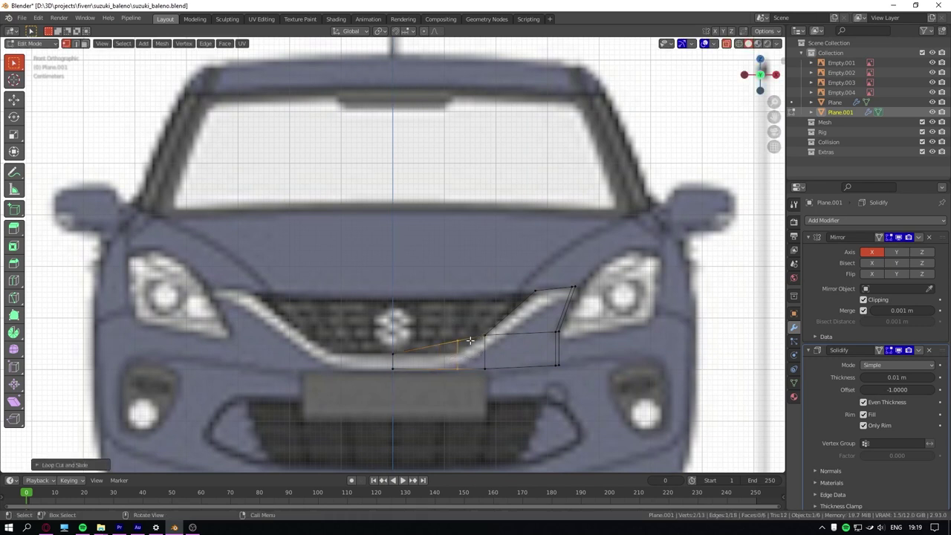
key(g)
key(z)
click(470, 352)
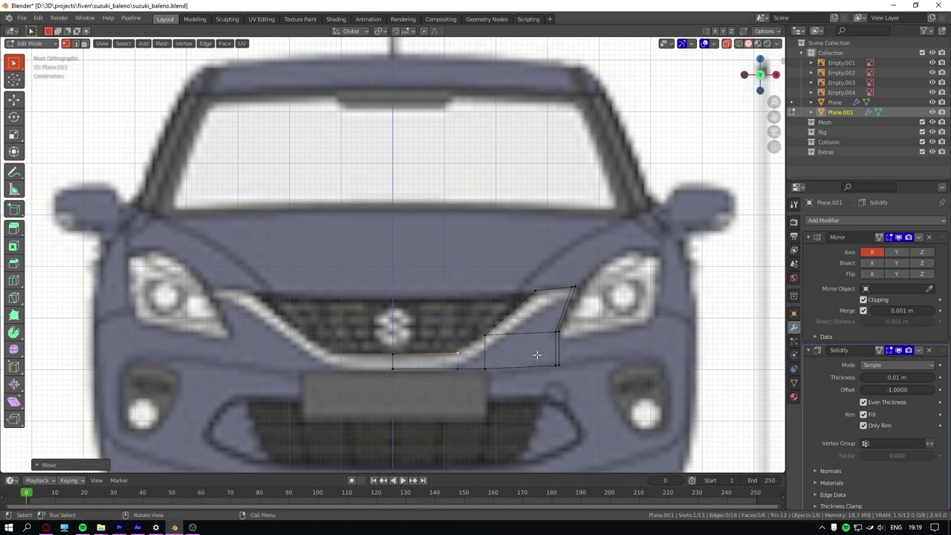
key(Tab)
scroll(537, 355, down, 1)
In side view, shift the bumper panel's lower face and one edge along Y to follow the nose.
key(KP_3)
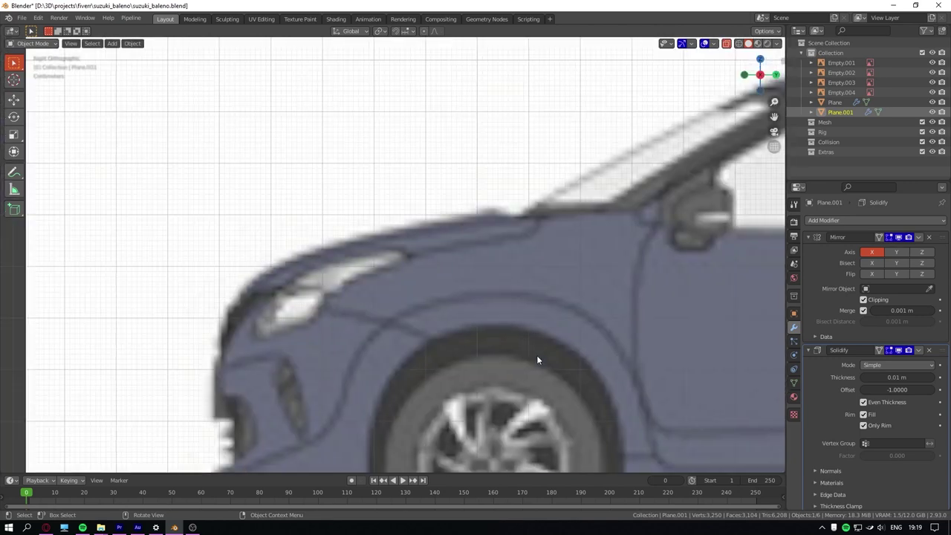
key(Tab)
drag(207, 389, 212, 382)
key(g)
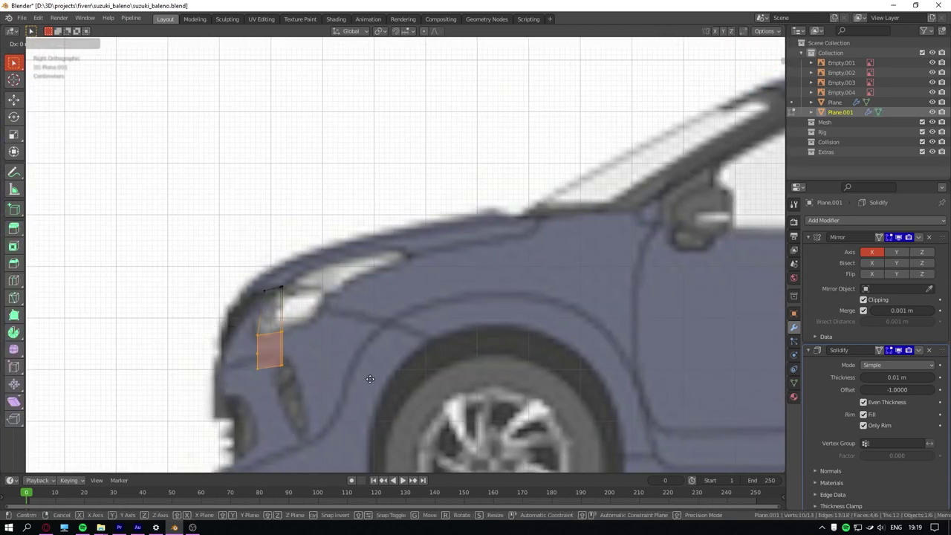
key(y)
click(333, 378)
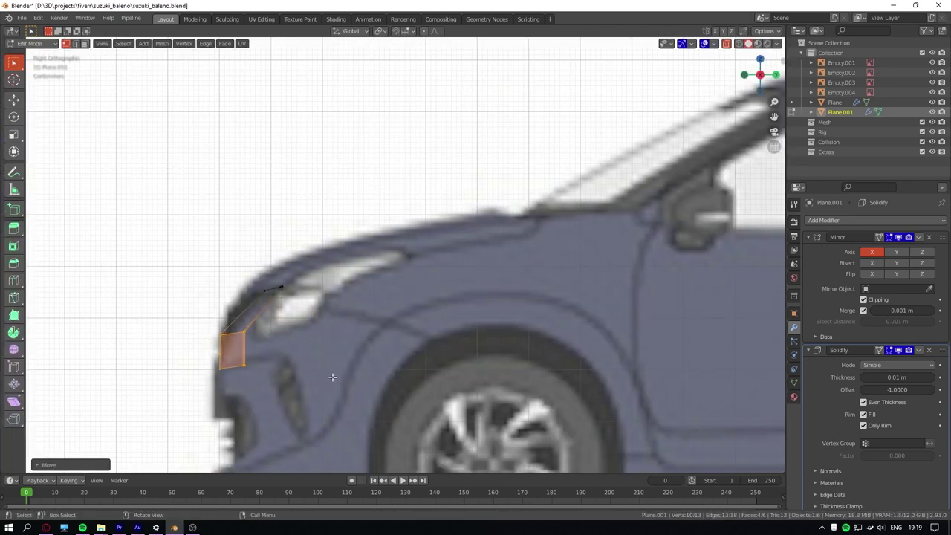
click(256, 330)
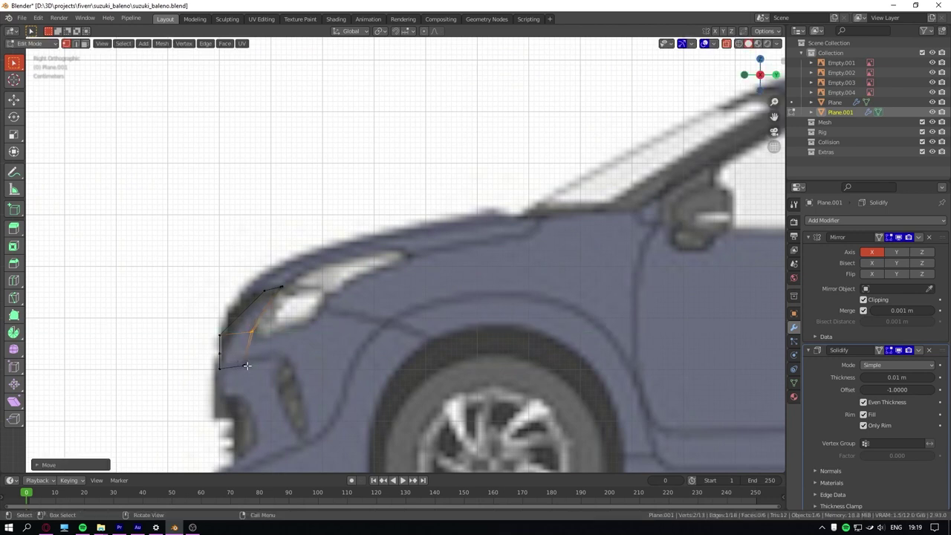
key(g)
key(y)
click(235, 387)
Check the bumper panel in perspective with X-ray turned off, then deselect it.
key(Tab)
scroll(329, 381, down, 2)
middle_drag(328, 381, 429, 331)
click(727, 43)
key(Tab)
scroll(449, 301, up, 4)
key(Tab)
click(565, 369)
mouse_move(565, 374)
middle_down()
mouse_move(635, 394)
mouse_move(611, 379)
mouse_move(516, 357)
mouse_move(475, 361)
mouse_move(554, 365)
mouse_move(605, 352)
mouse_move(552, 370)
middle_up()
Add an edge loop through the fin of Plane.001 with a loop cut.
click(611, 379)
key(Tab)
key(ctrl+r)
click(482, 349)
click(496, 333)
key(Tab)
click(553, 369)
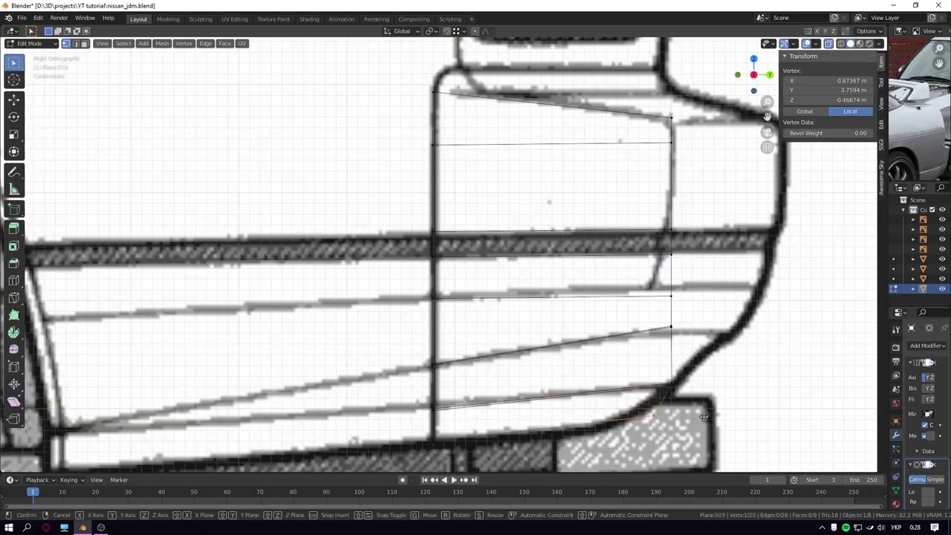
Move the right column of vertices to match the fender outline.
click(538, 383)
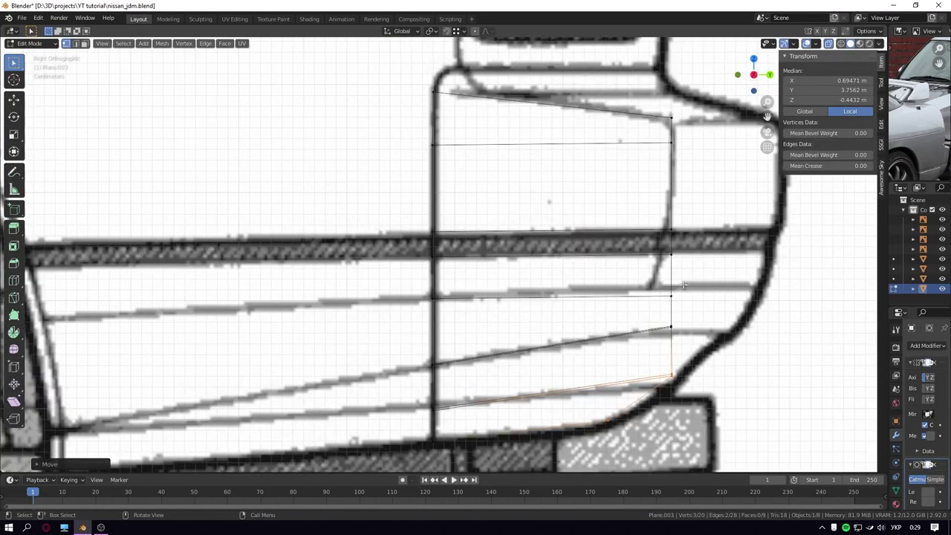
key(g)
click(654, 350)
click(649, 380)
key(g)
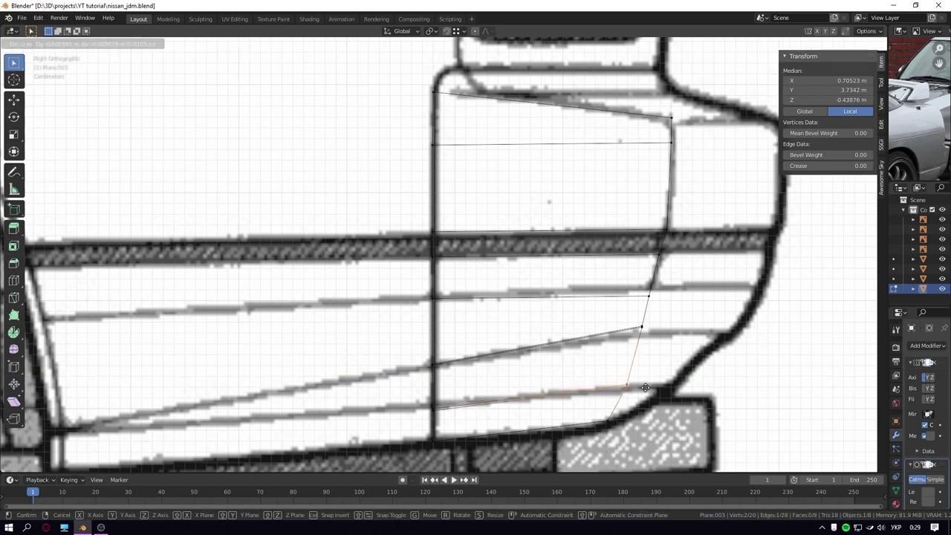
click(645, 388)
click(669, 295)
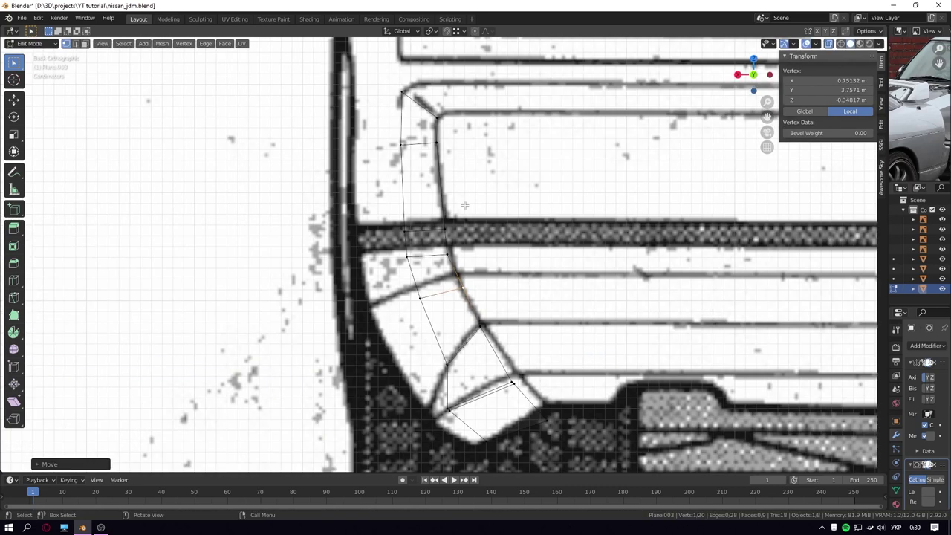
Straighten the curved section's vertex column by scaling it to 0 along X.
click(550, 403)
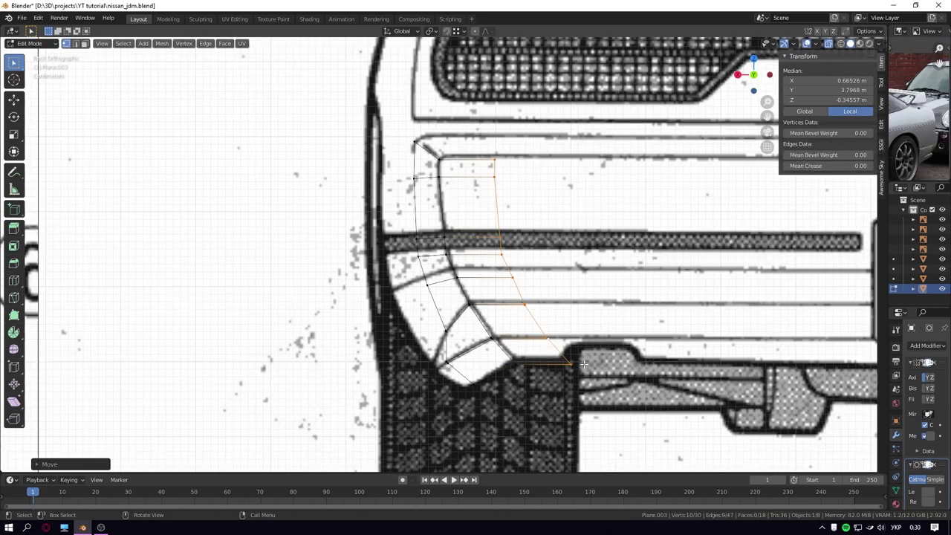
key(s)
key(x)
key(0)
key(Return)
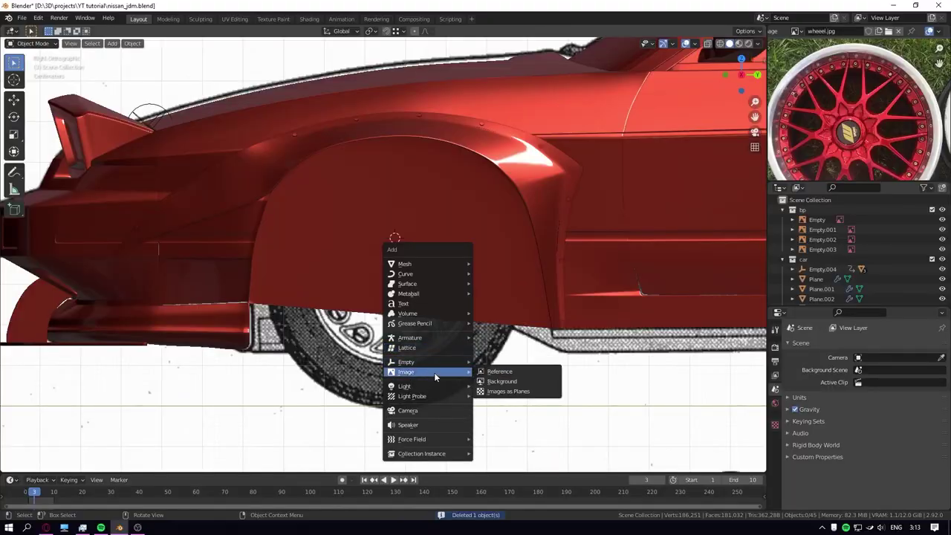
Bring in wheeel.jpg as a reference image instead of an image plane.
click(523, 391)
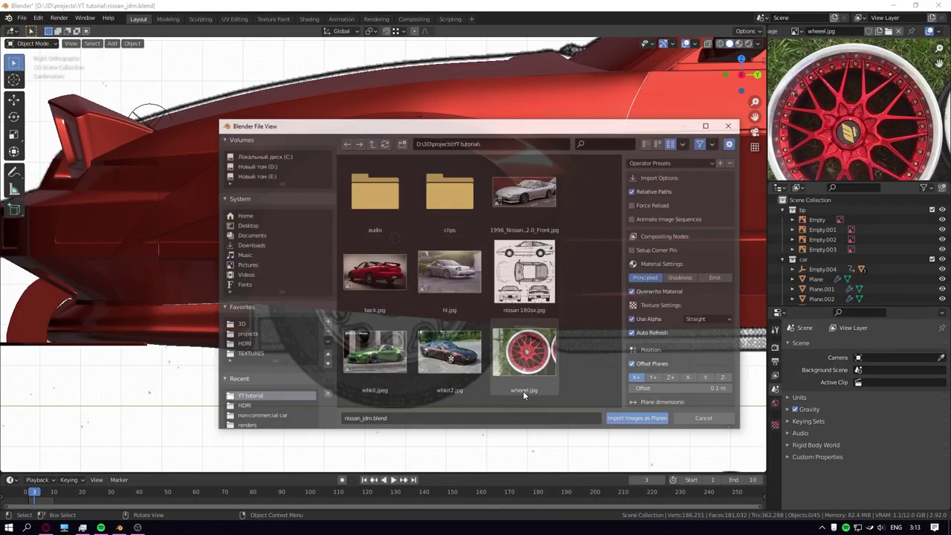
click(525, 351)
double_click(524, 350)
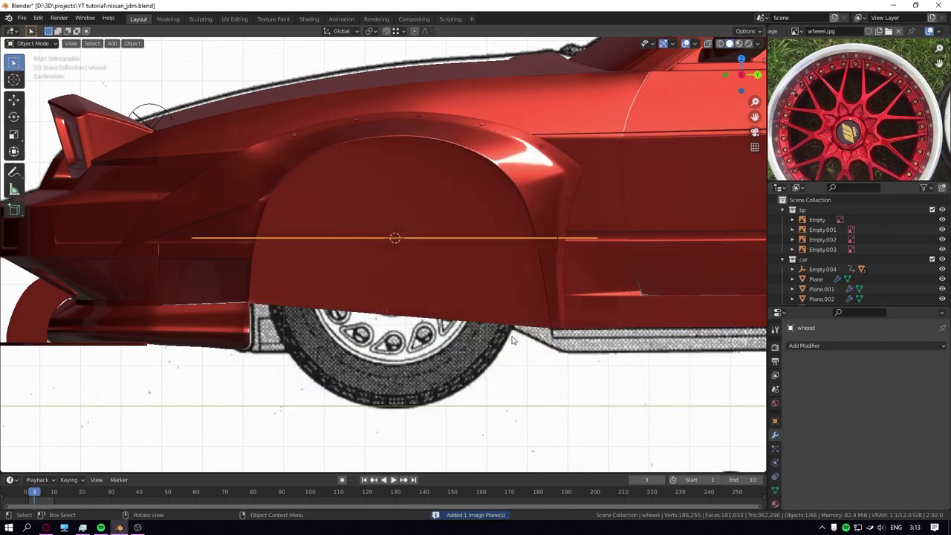
key(shift+a)
click(573, 336)
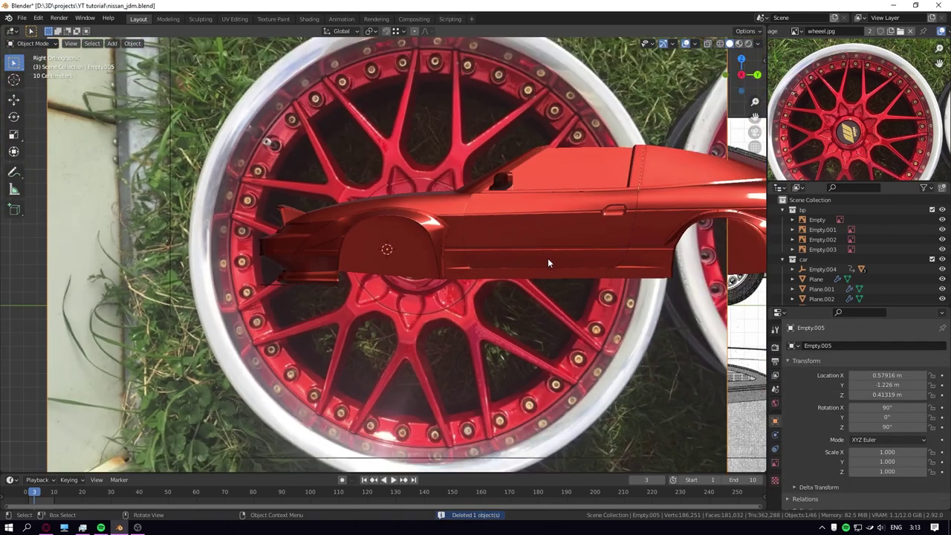
scroll(547, 262, down, 5)
middle_drag(547, 263, 595, 321)
Move the wheel image 3.63 along X, then adjust it along Y and lower it in side view.
text(gx3.63)
key(Return)
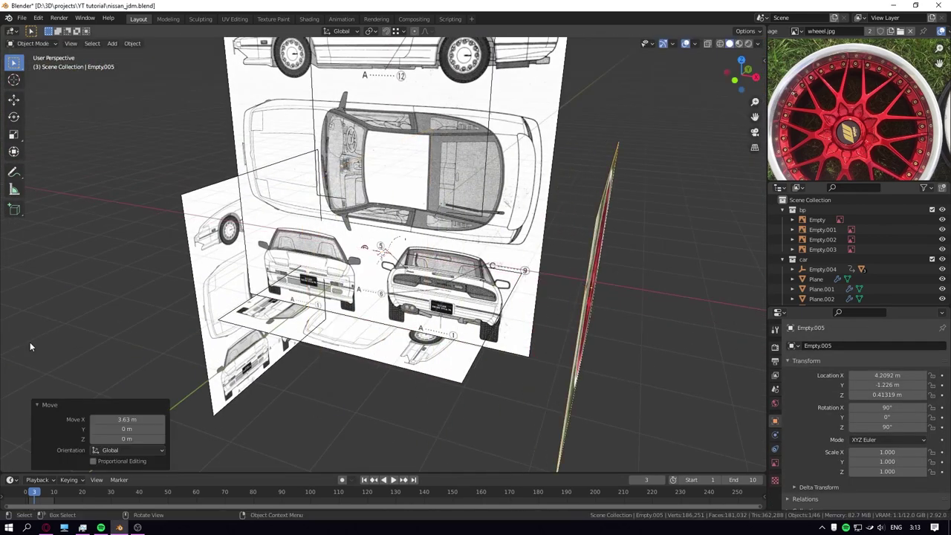
key(KP_3)
scroll(176, 301, up, 5)
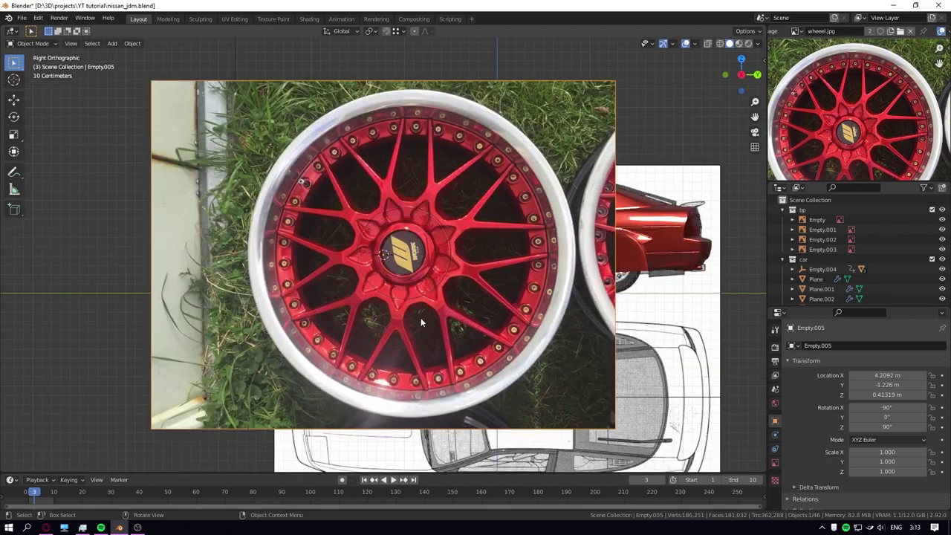
key(g)
key(y)
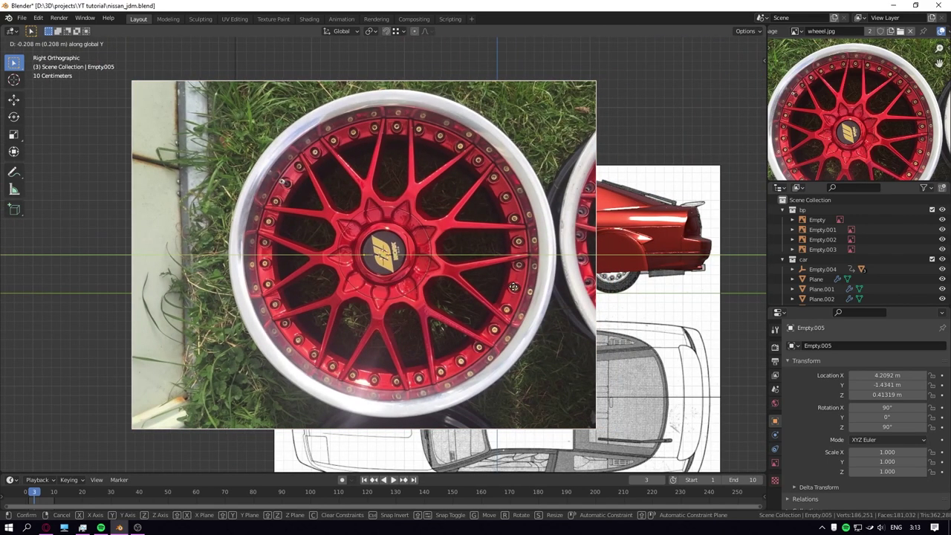
key(g)
key(z)
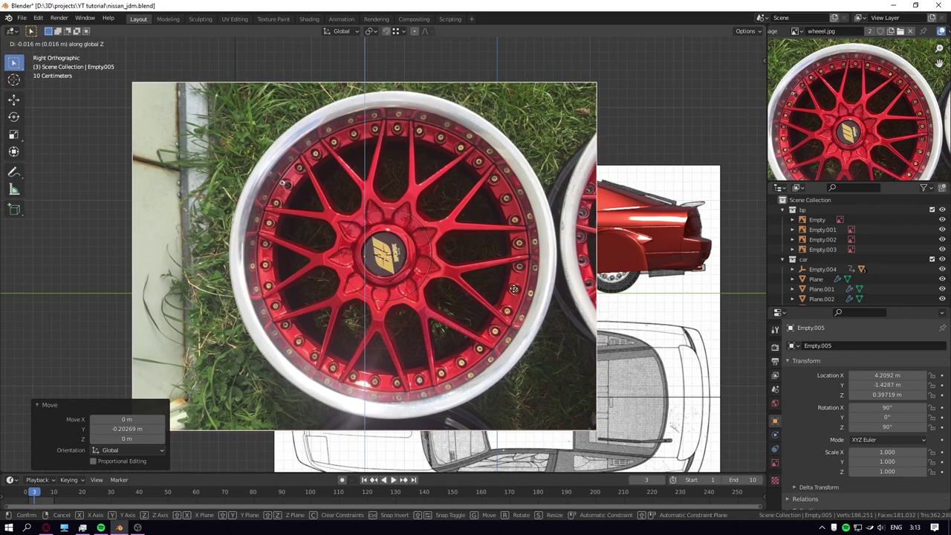
click(515, 290)
scroll(426, 268, up, 4)
Add a circle mesh, rotate it 90° around Y and scale it to the wheel hub.
key(shift+a)
mouse_move(375, 160)
click(465, 180)
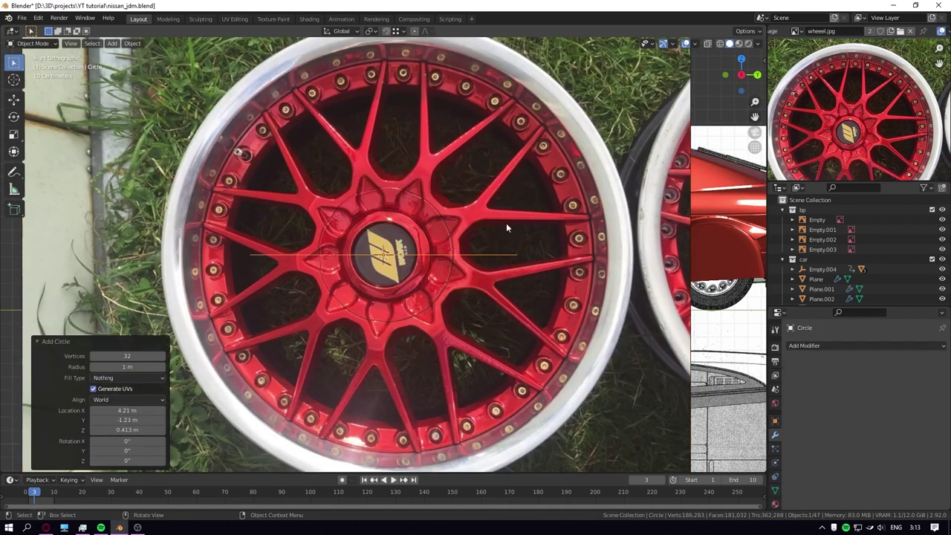
key(r)
key(y)
key(9)
key(0)
key(Return)
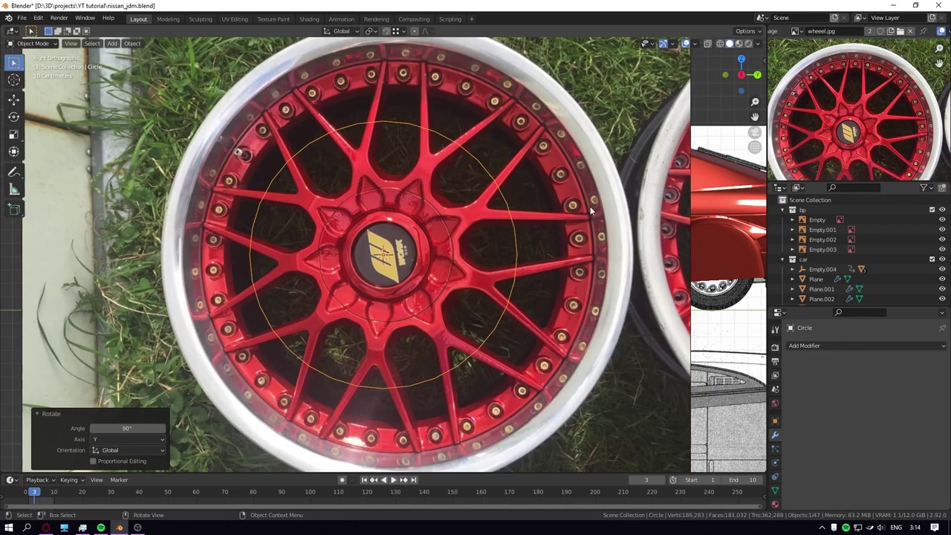
key(s)
Nudge the wheel reference image slightly along Y and open its image data settings.
click(518, 220)
scroll(571, 228, up, 2)
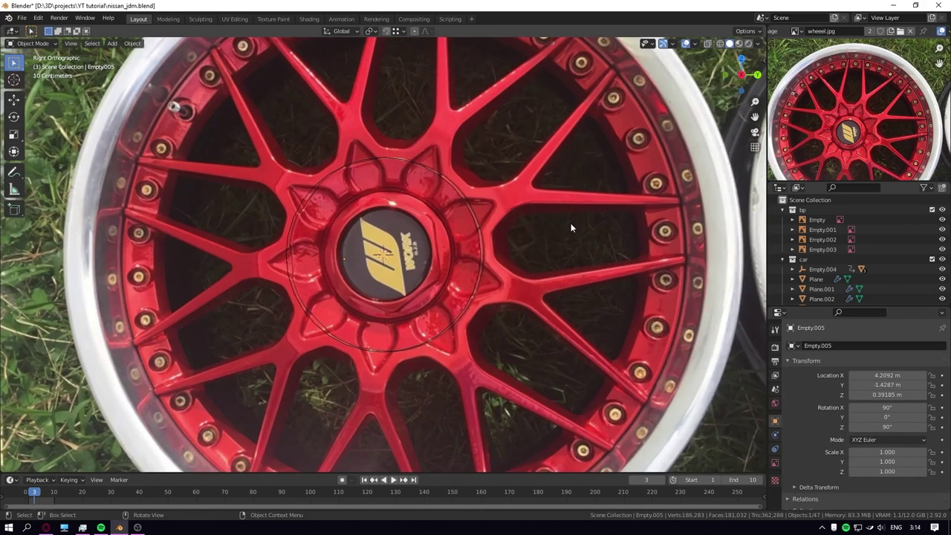
key(g)
key(y)
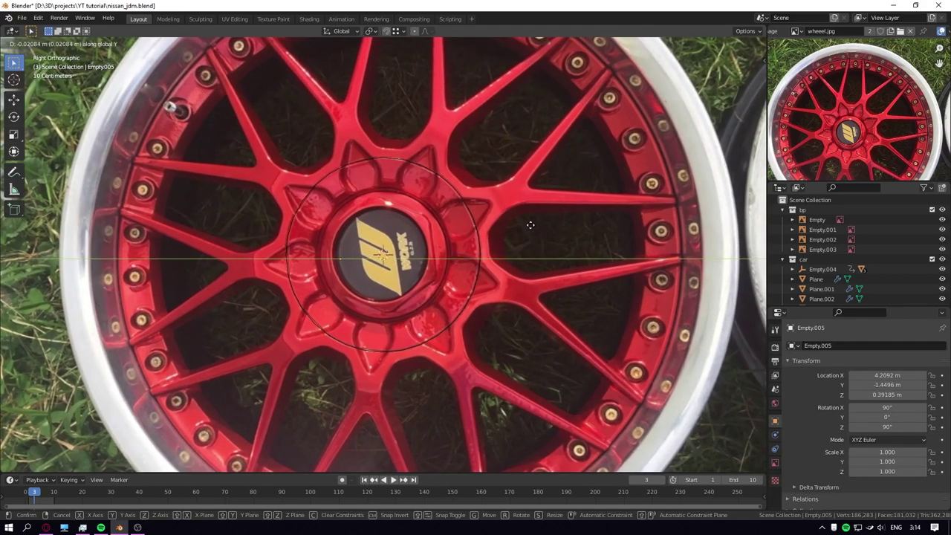
click(533, 225)
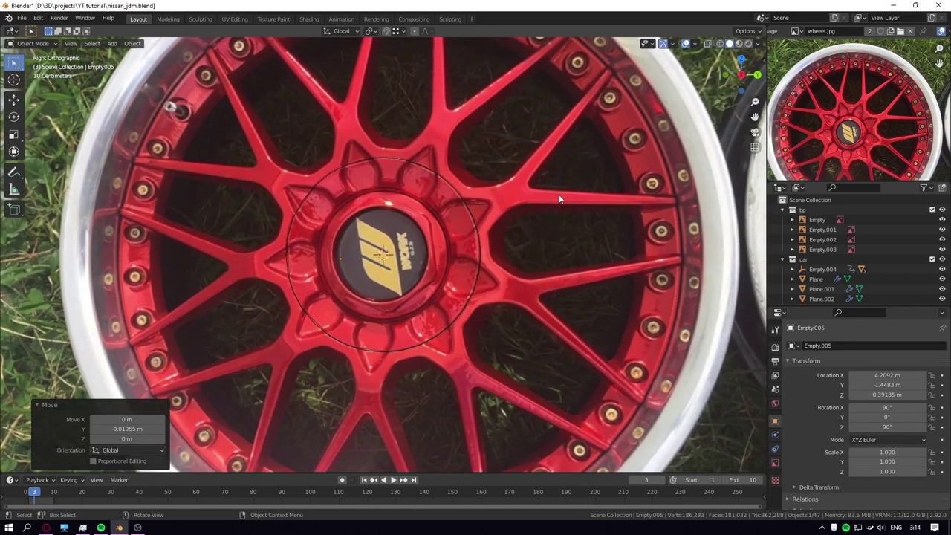
key(g)
right_click(456, 264)
scroll(595, 239, down, 5)
right_click(495, 155)
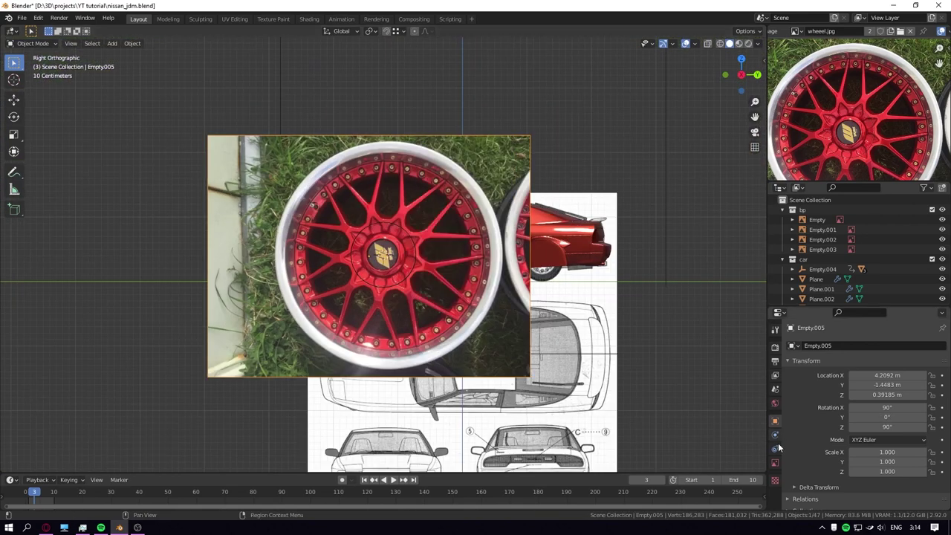
click(775, 462)
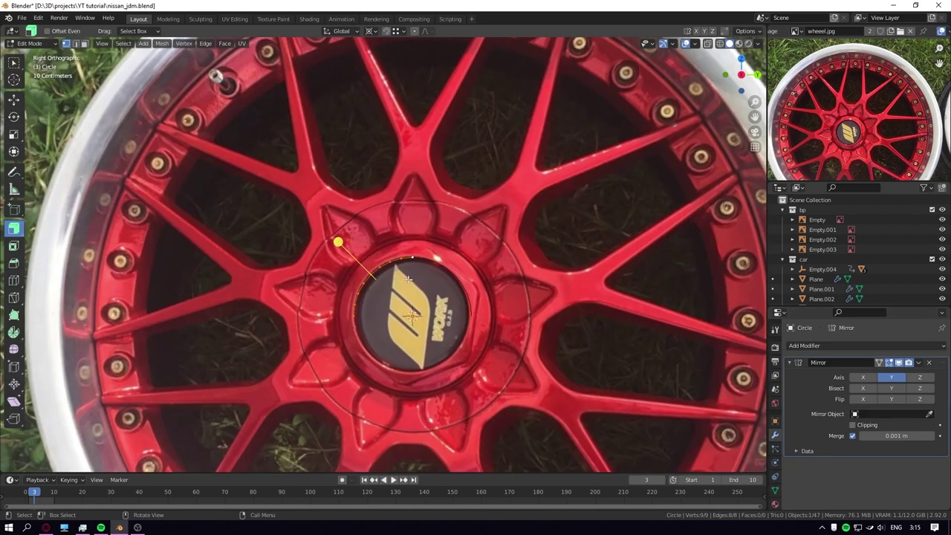
Scale a hub vertex outward and slide the top circle vertex along its edges.
key(Tab)
key(Tab)
click(413, 276)
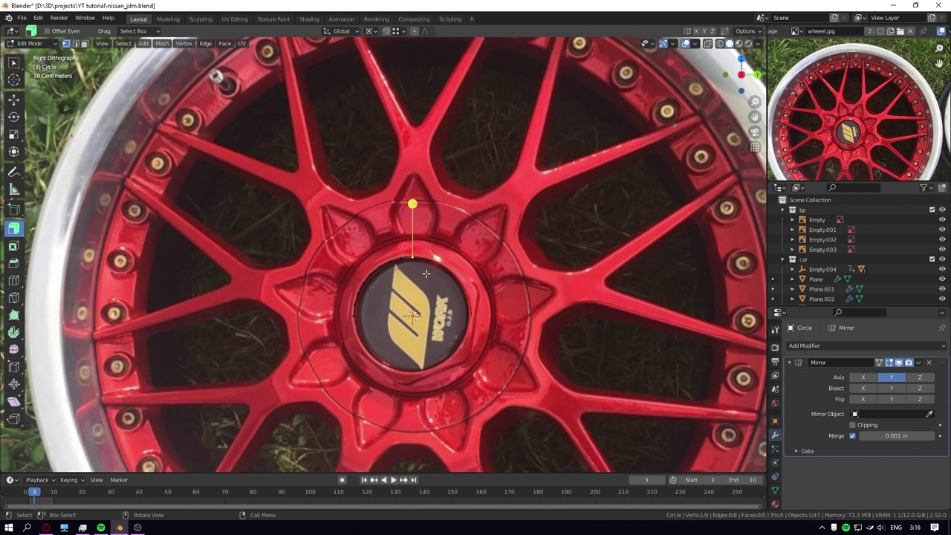
key(s)
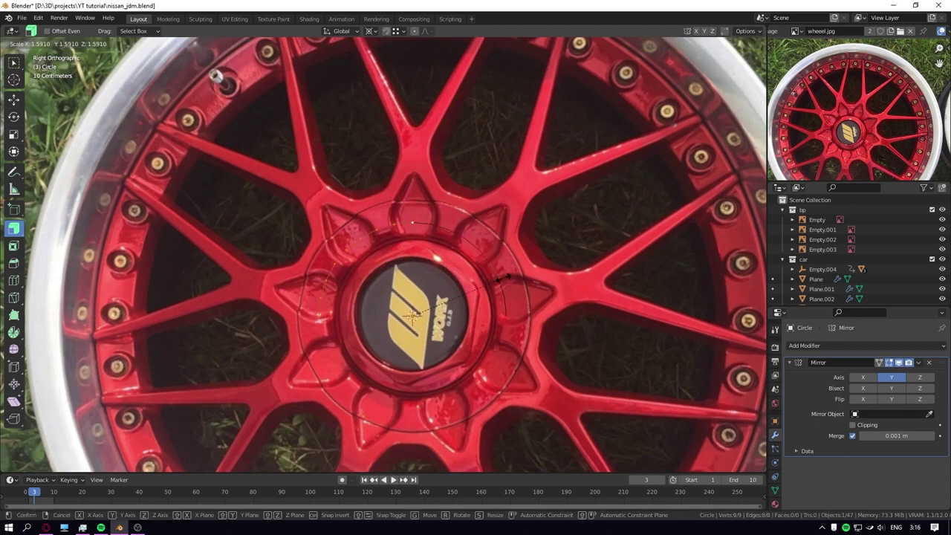
click(528, 278)
click(393, 206)
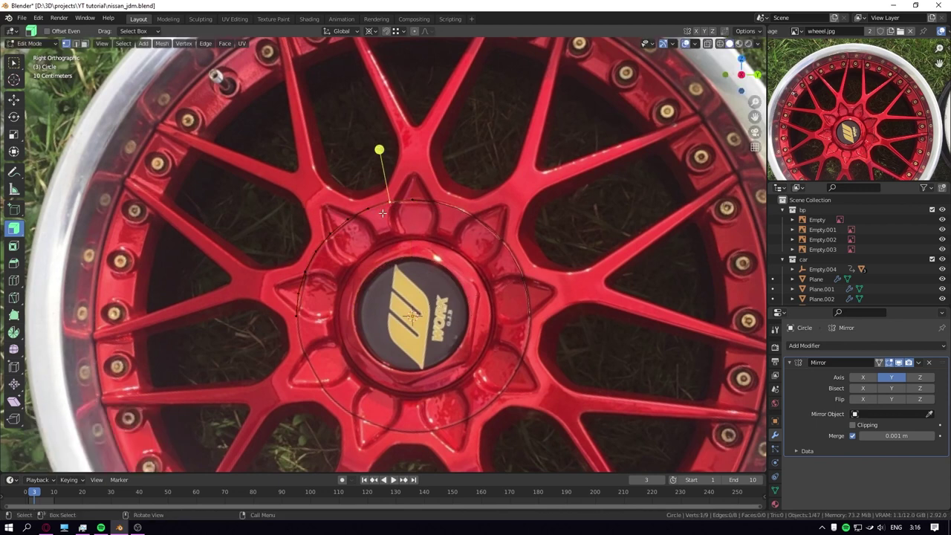
key(shift+v)
click(406, 218)
key(shift+v)
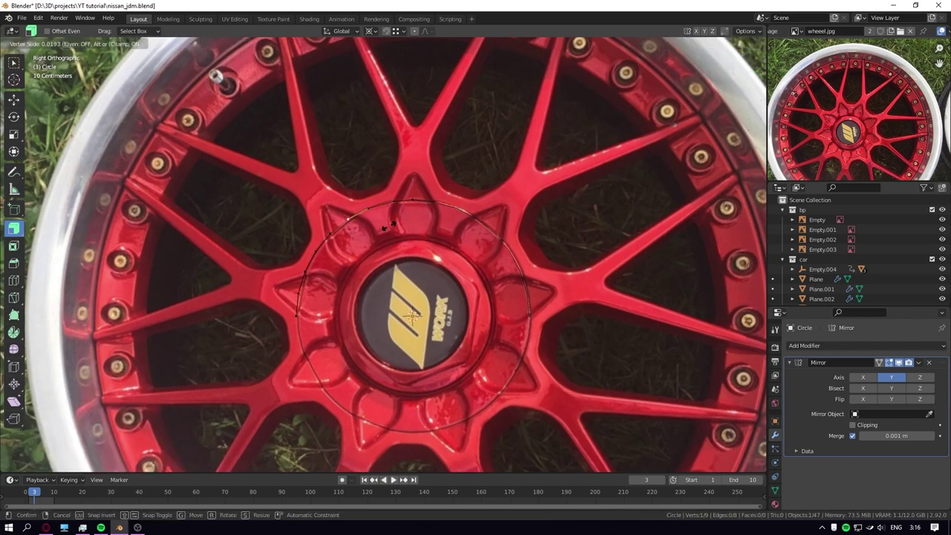
click(399, 223)
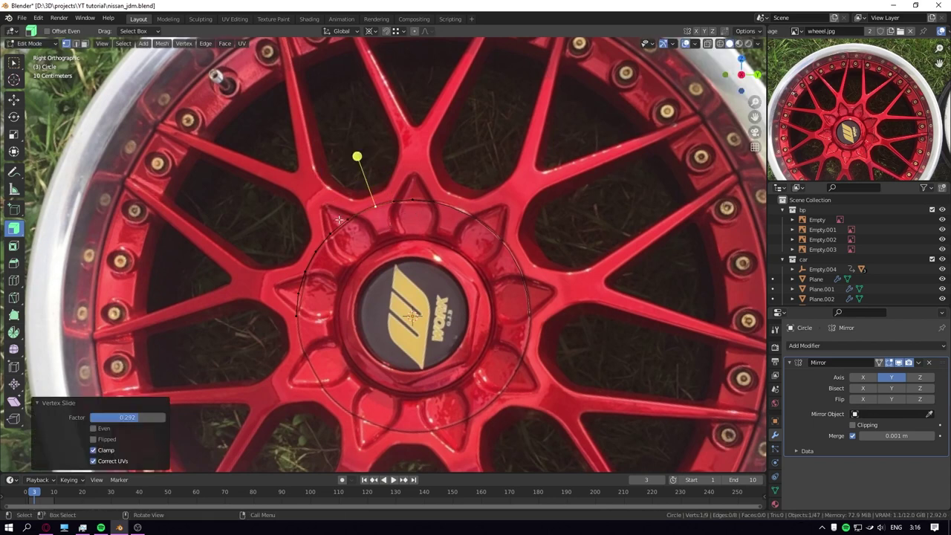
key(shift+v)
click(400, 226)
Select an edge path on the circle and move it into place along the spoke.
drag(346, 226, 245, 327)
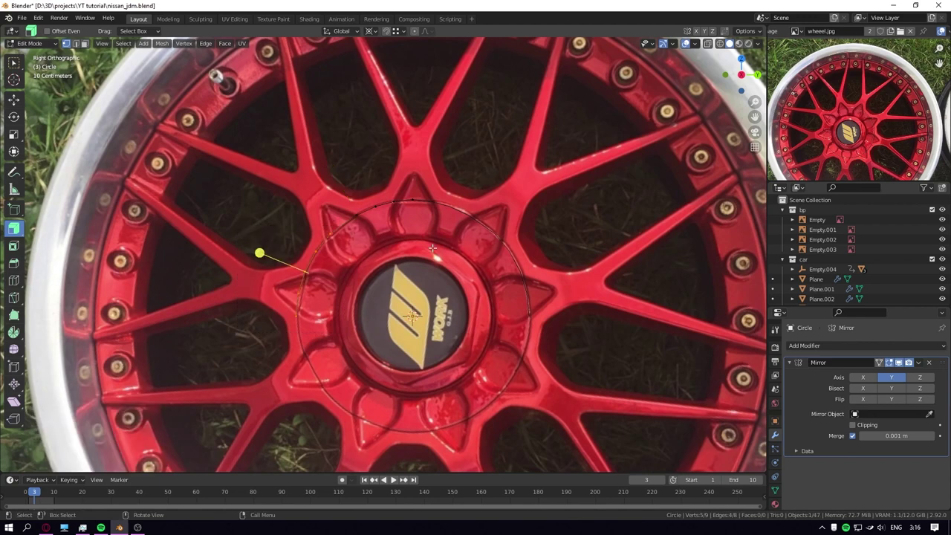
ctrl+click(356, 215)
key(g)
click(365, 198)
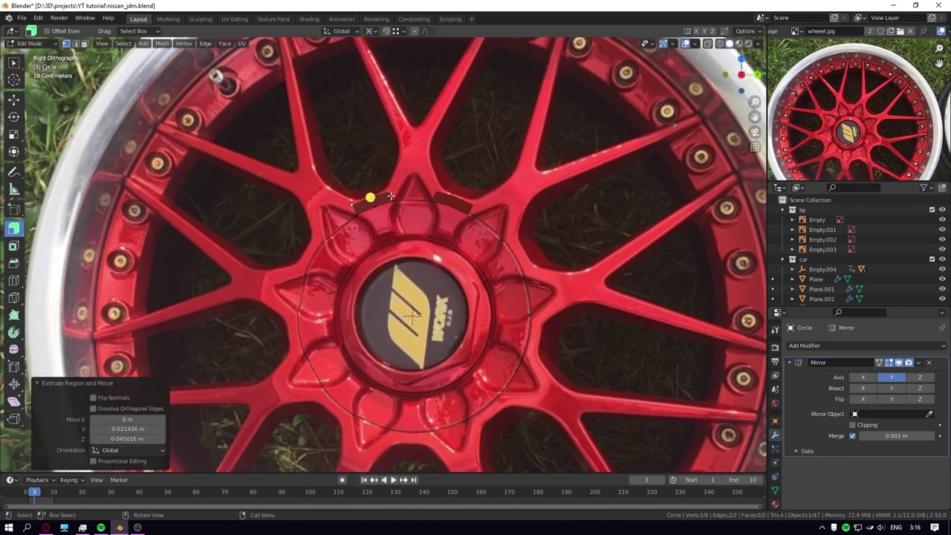
key(g)
click(389, 191)
key(g)
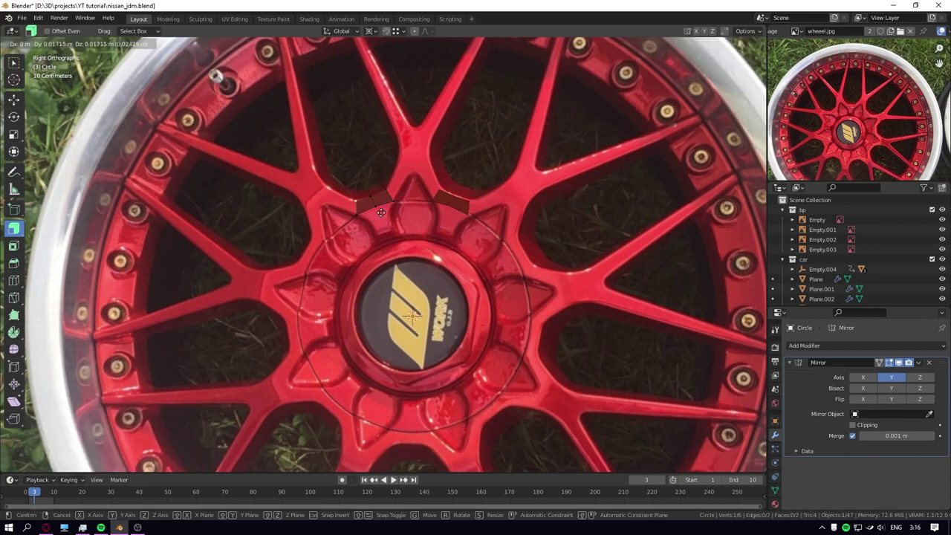
click(381, 212)
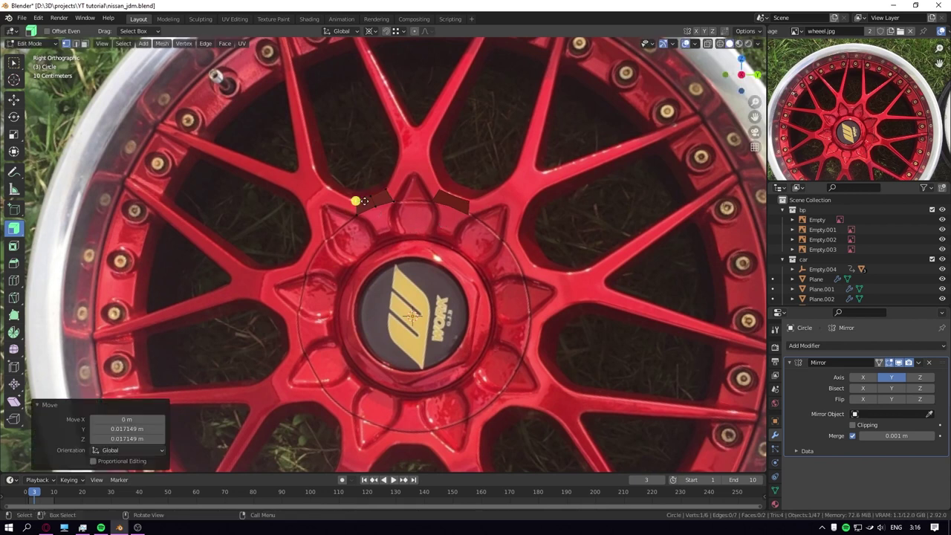
key(ctrl+z)
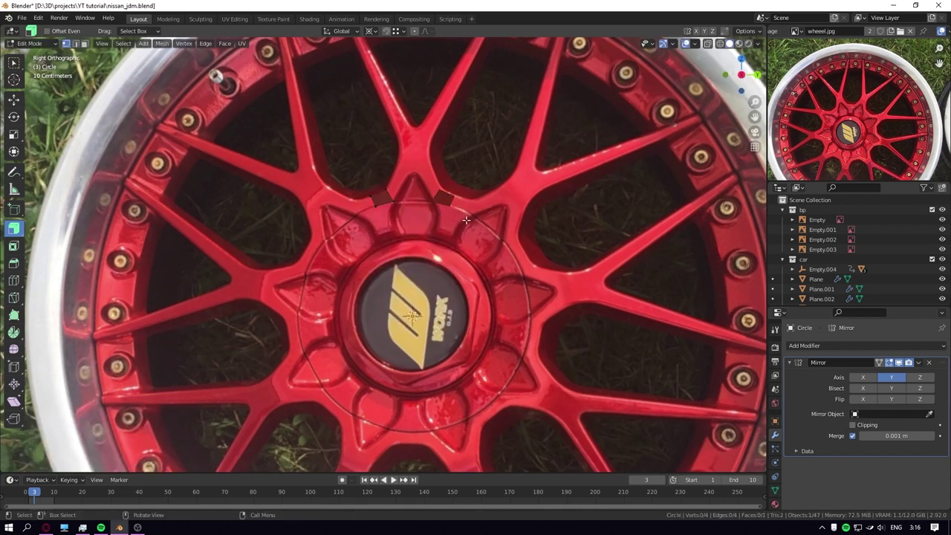
scroll(464, 215, up, 2)
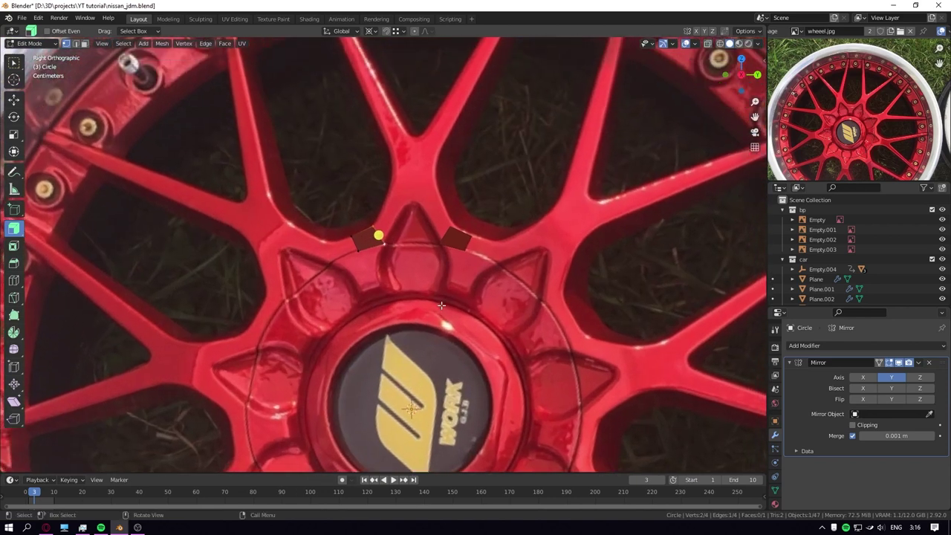
Extrude the edge up the spoke, rotate its outer vertex -17.9°, and enable mirror Clipping.
key(e)
click(459, 266)
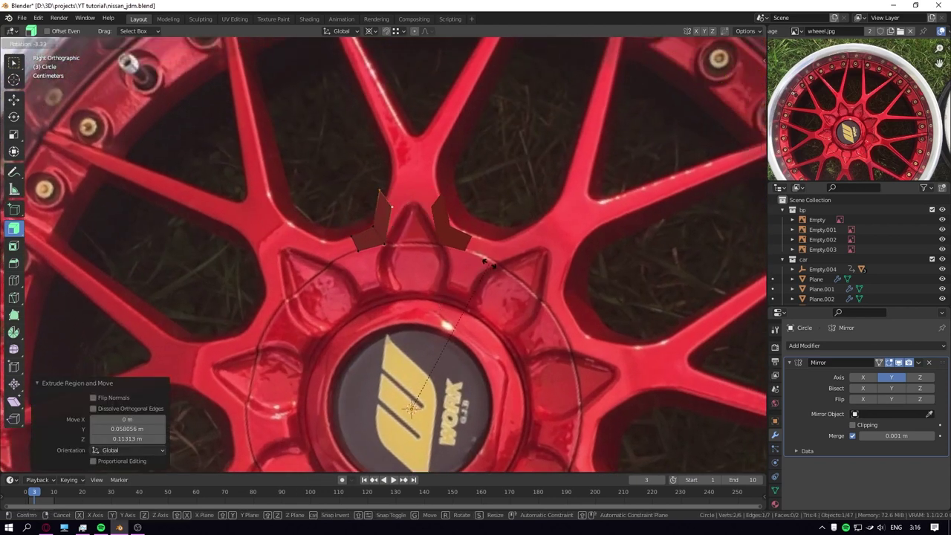
click(398, 198)
key(r)
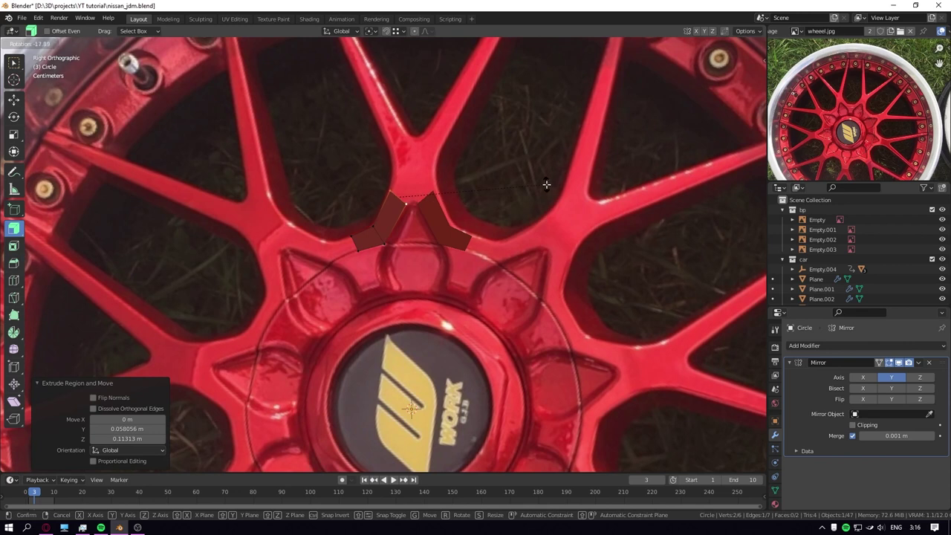
click(546, 185)
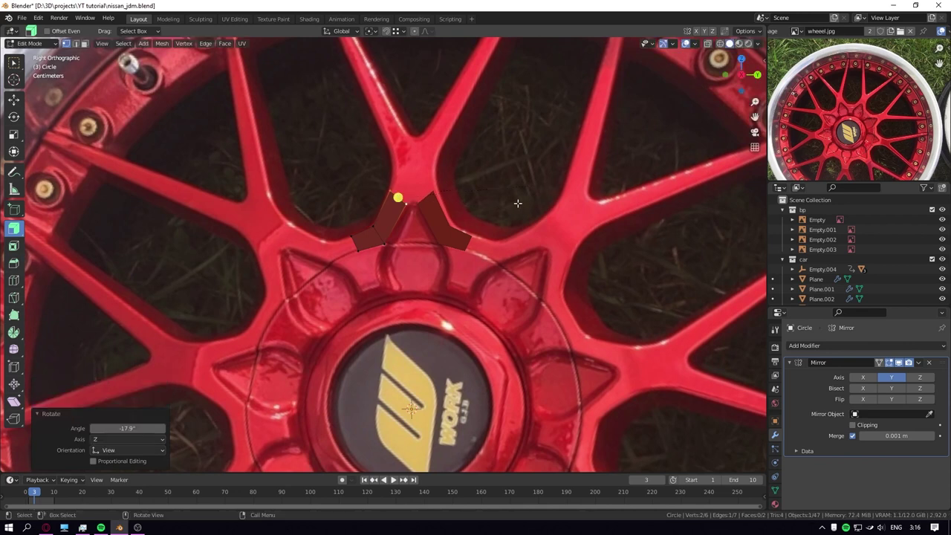
click(860, 427)
key(g)
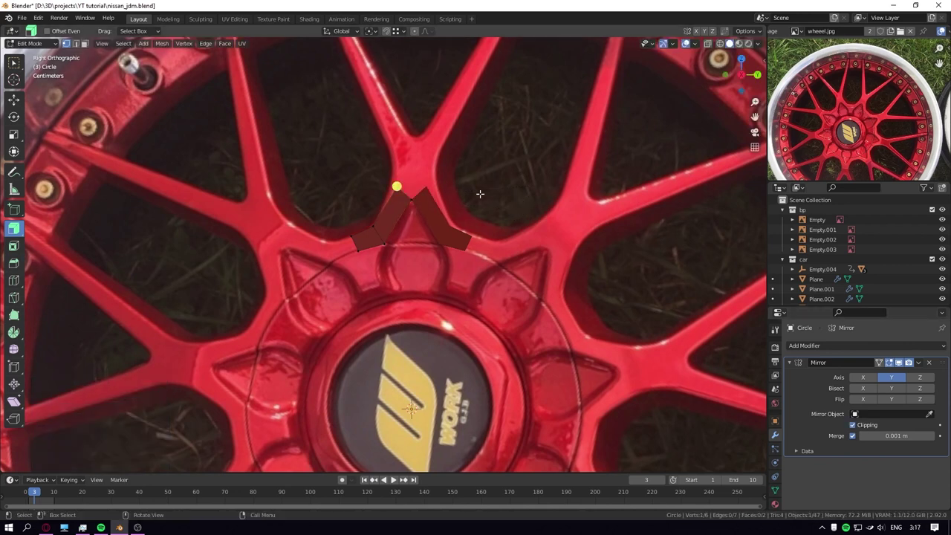
Extrude the top edge straight up, flatten it with S Z 0, and raise it.
click(473, 197)
key(e)
key(z)
click(488, 134)
key(s)
key(z)
key(0)
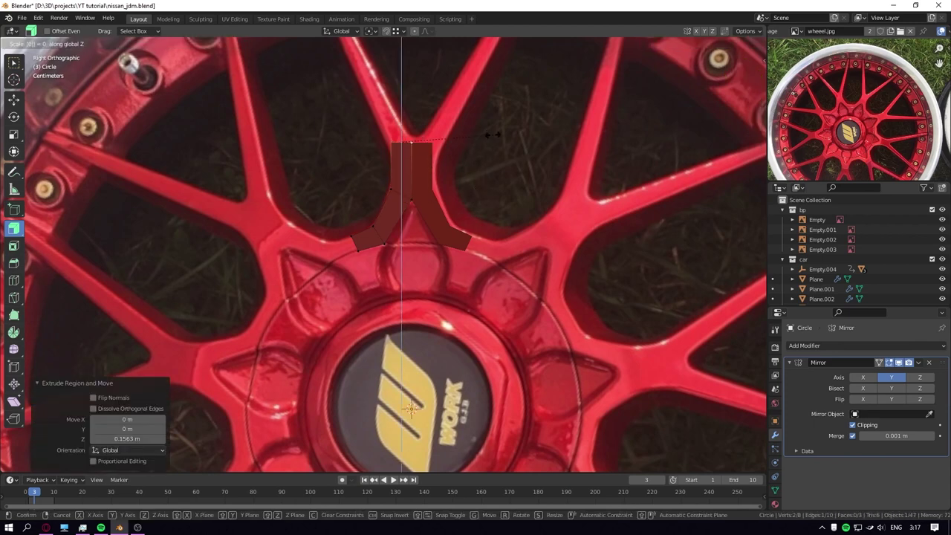
key(Return)
key(g)
key(z)
click(494, 154)
Extrude the arm ends further toward the rim and resize them.
scroll(524, 228, up, 2)
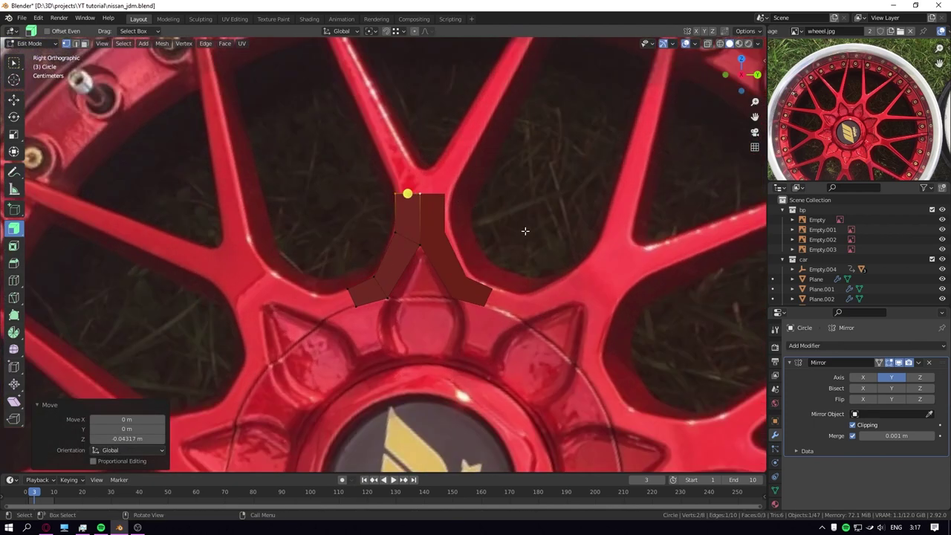
click(854, 425)
key(g)
key(Escape)
key(ctrl+z)
key(ctrl+z)
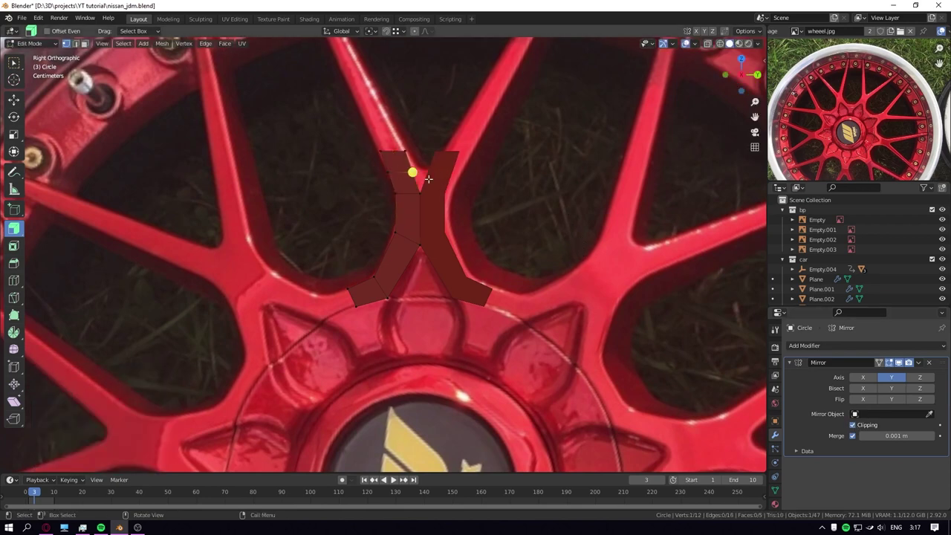
key(e)
click(509, 156)
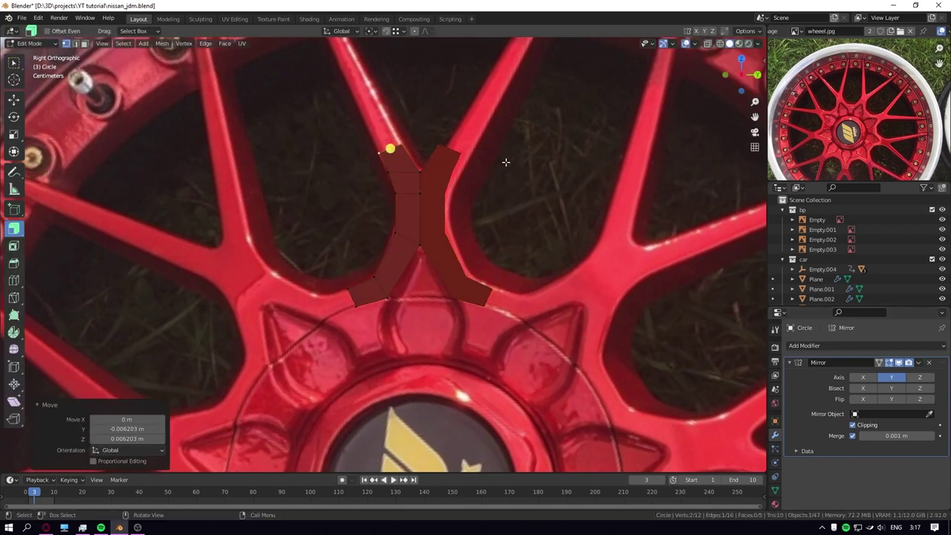
scroll(505, 161, down, 2)
key(s)
click(427, 104)
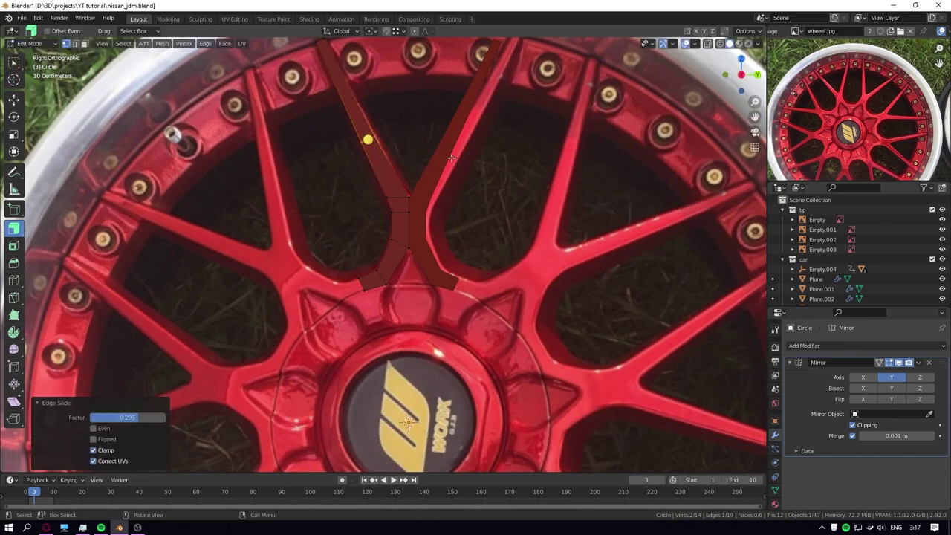
Slide the bottom vertices down toward the hub and add a loop cut across the arms.
key(Tab)
scroll(493, 199, down, 3)
scroll(493, 200, up, 3)
key(Tab)
scroll(484, 228, up, 3)
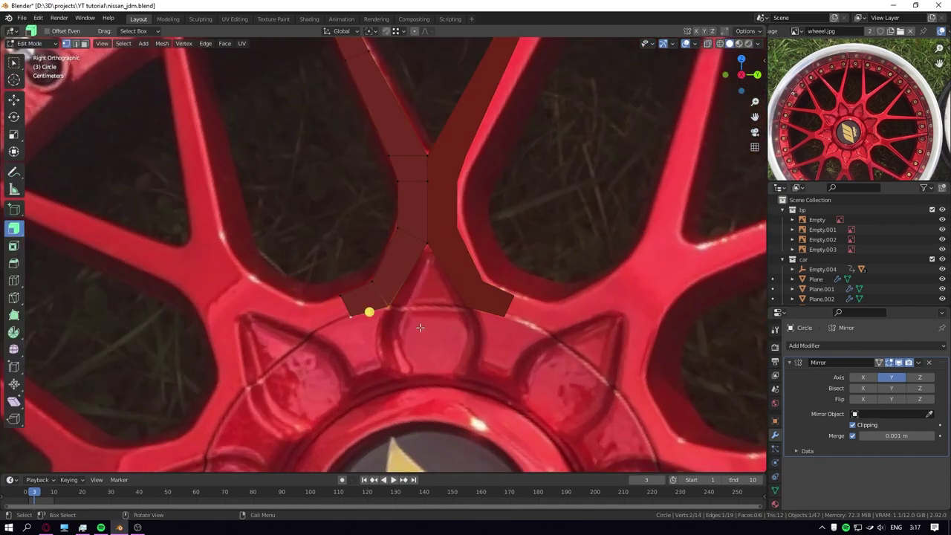
scroll(418, 325, down, 3)
scroll(419, 325, up, 3)
key(shift+v)
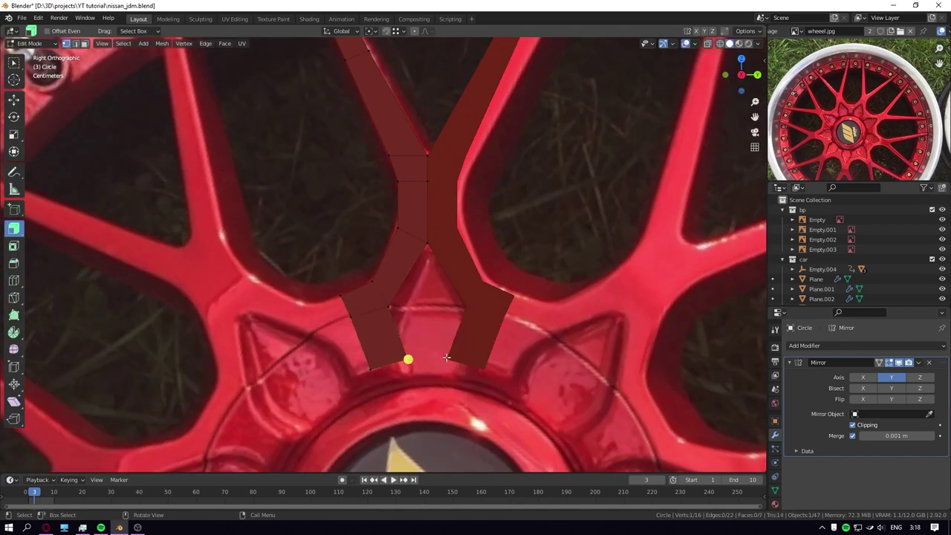
click(388, 336)
key(ctrl+r)
click(388, 336)
click(382, 320)
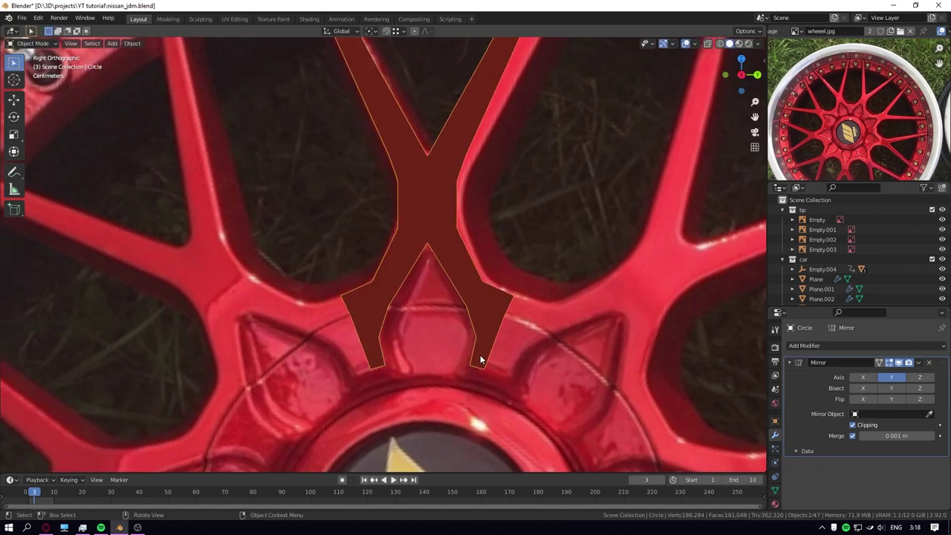
Extrude the spoke's bottom edge down toward the hub and check the shape outside Edit Mode.
scroll(480, 355, up, 1)
key(e)
click(441, 371)
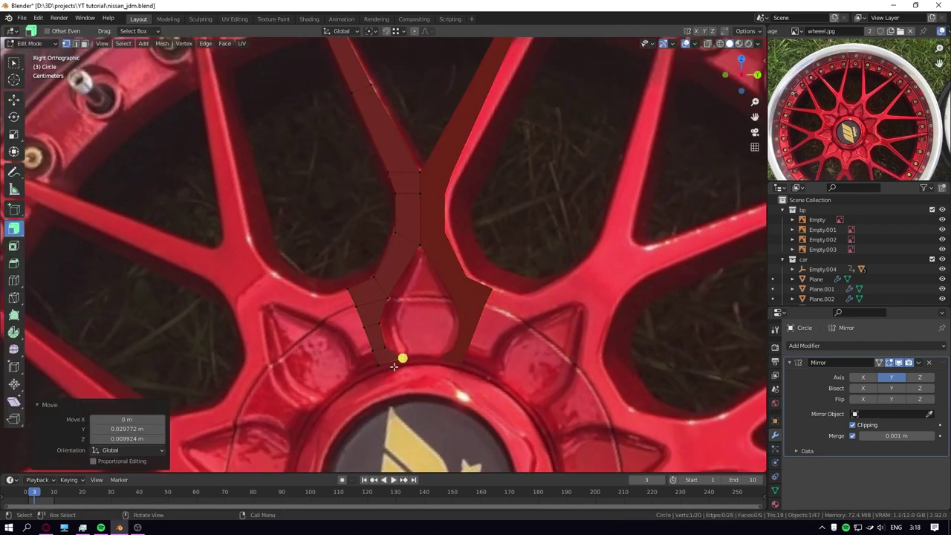
click(420, 372)
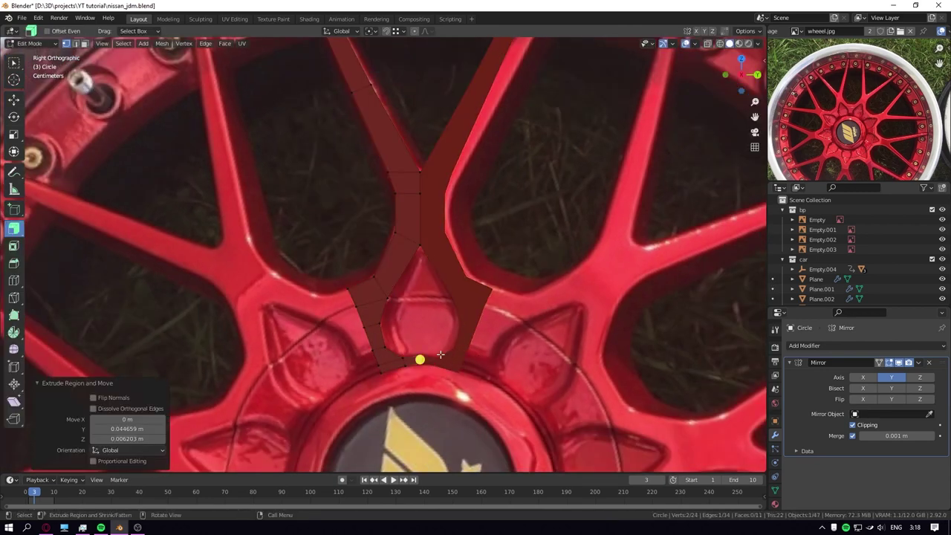
key(Tab)
shift+scroll(455, 383, down, 2)
key(Tab)
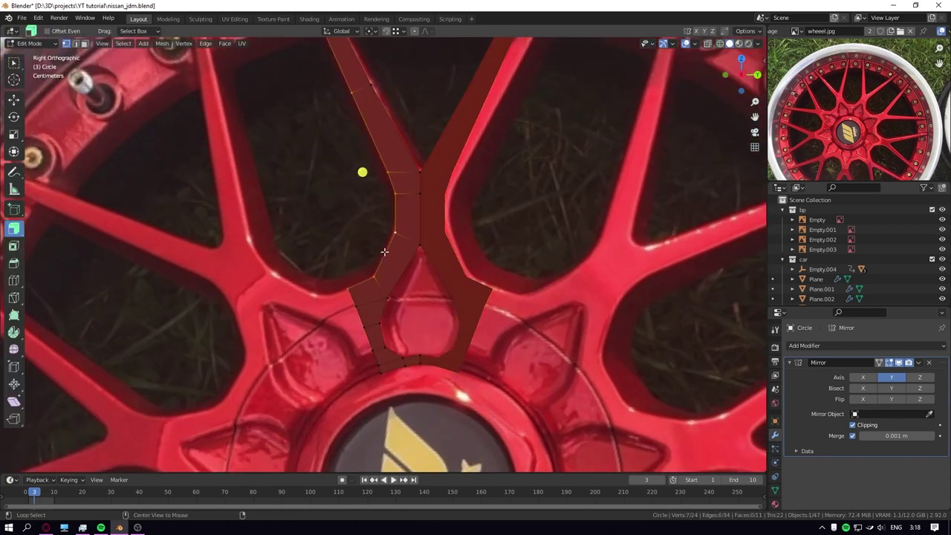
scroll(418, 208, down, 2)
scroll(446, 215, up, 4)
scroll(460, 219, down, 2)
Extrude the inner edges inward, scale them down slightly and shift them along Y.
key(alt+e)
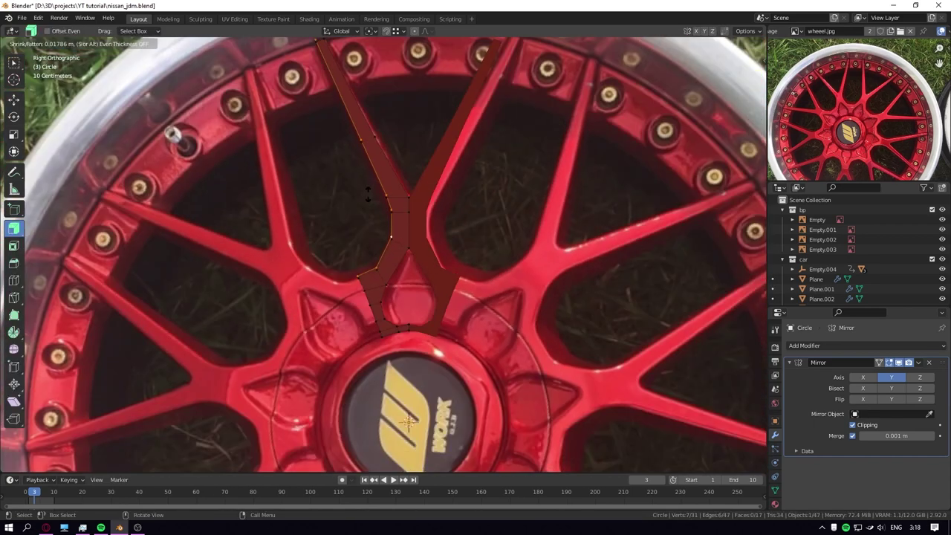
click(369, 197)
scroll(482, 206, up, 2)
key(s)
click(476, 205)
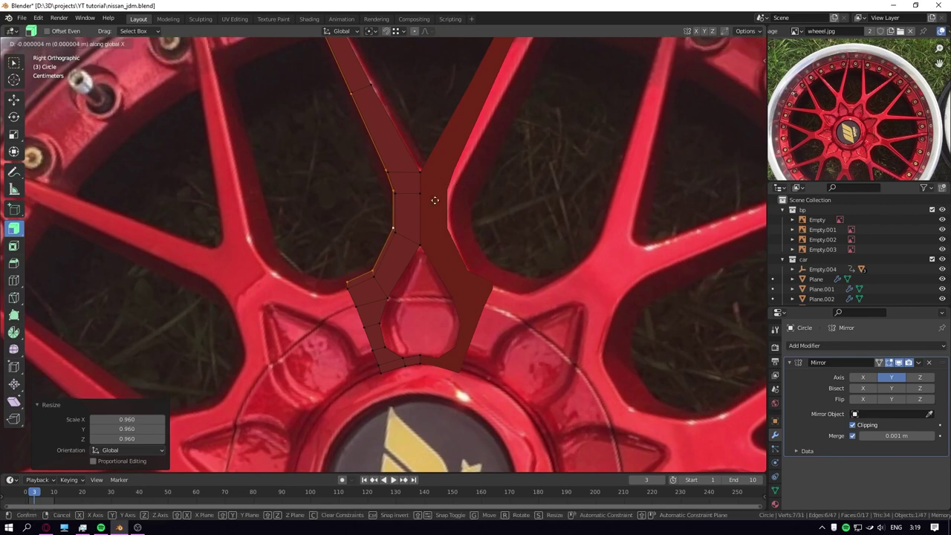
key(g)
key(y)
scroll(401, 218, down, 2)
click(401, 218)
Fine-tune the inner edge placement with small Z and Y moves.
scroll(416, 245, up, 2)
key(g)
key(z)
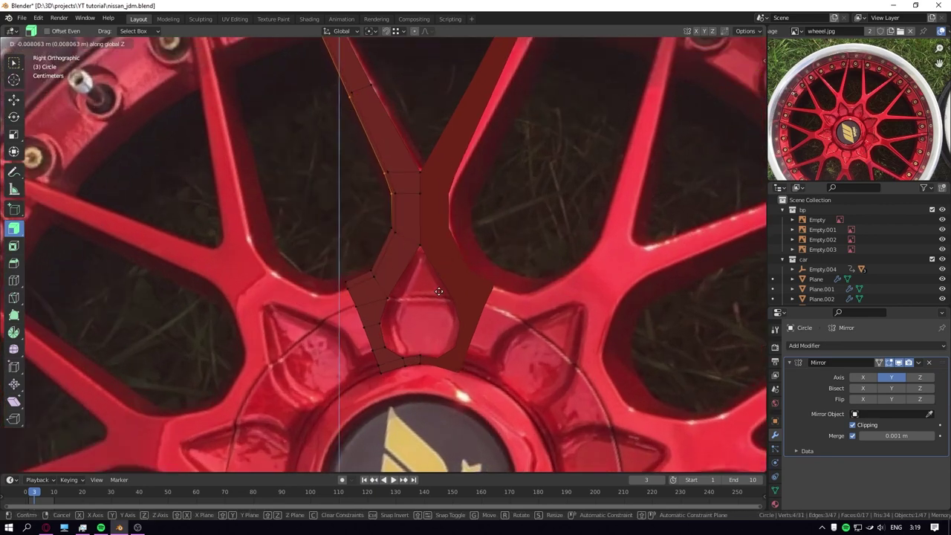
click(439, 295)
key(g)
key(y)
click(439, 295)
scroll(394, 298, down, 3)
scroll(394, 297, up, 3)
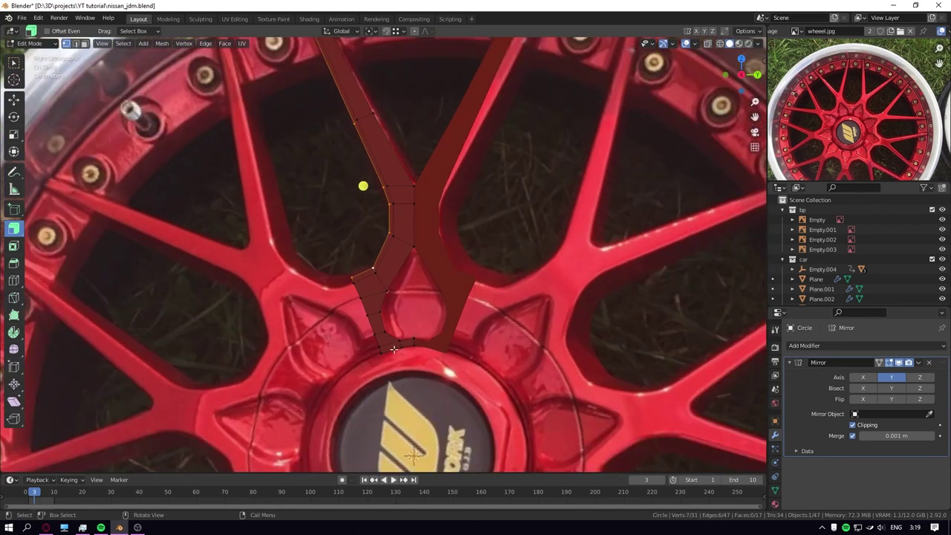
Extend the selection along the bottom edge and push it back in depth.
ctrl+click(436, 351)
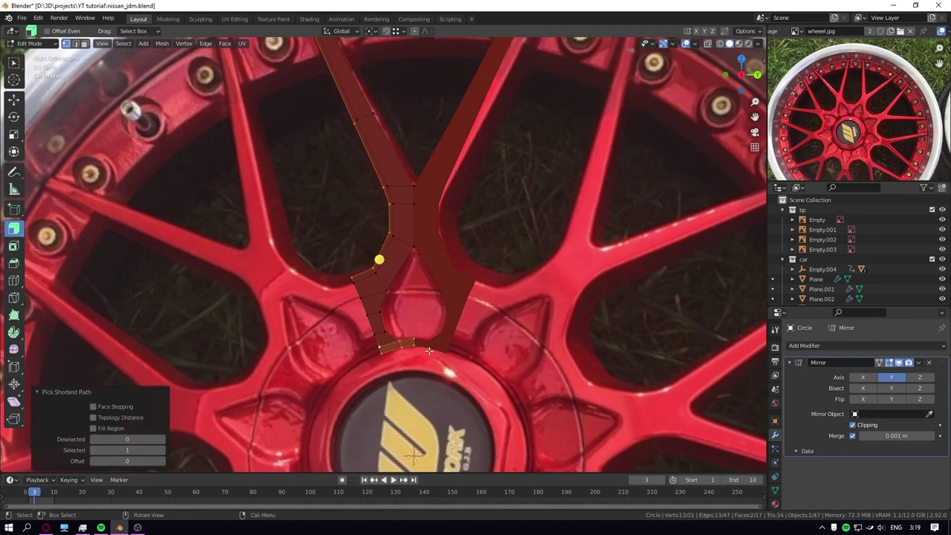
mouse_move(429, 351)
middle_down()
mouse_move(519, 360)
mouse_move(446, 327)
mouse_move(424, 335)
middle_up()
key(g)
key(y)
key(x)
click(518, 360)
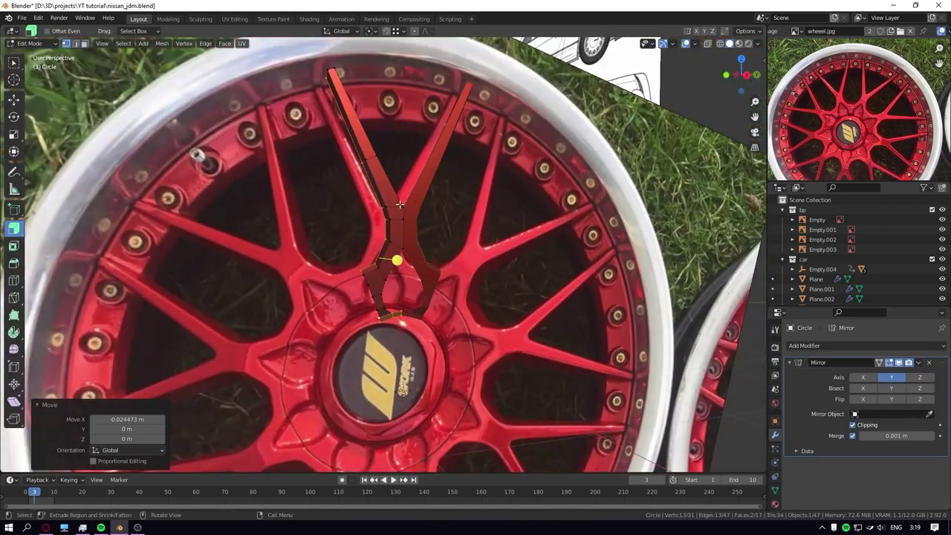
key(e)
right_click(399, 205)
middle_drag(400, 204, 344, 139)
In side view, extrude the edge in place and slide the top vertex near the rim.
key(KP_3)
key(g)
key(z)
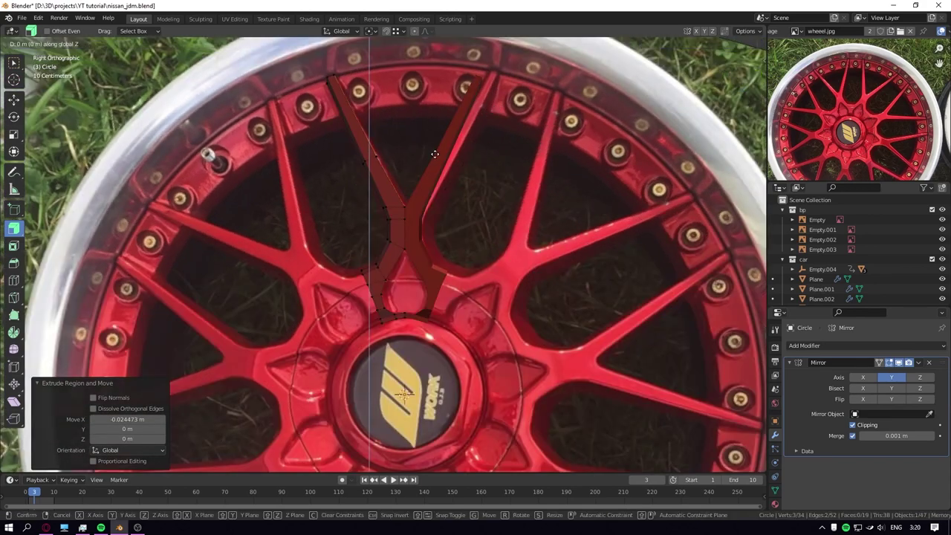
click(434, 154)
key(shift+v)
click(429, 131)
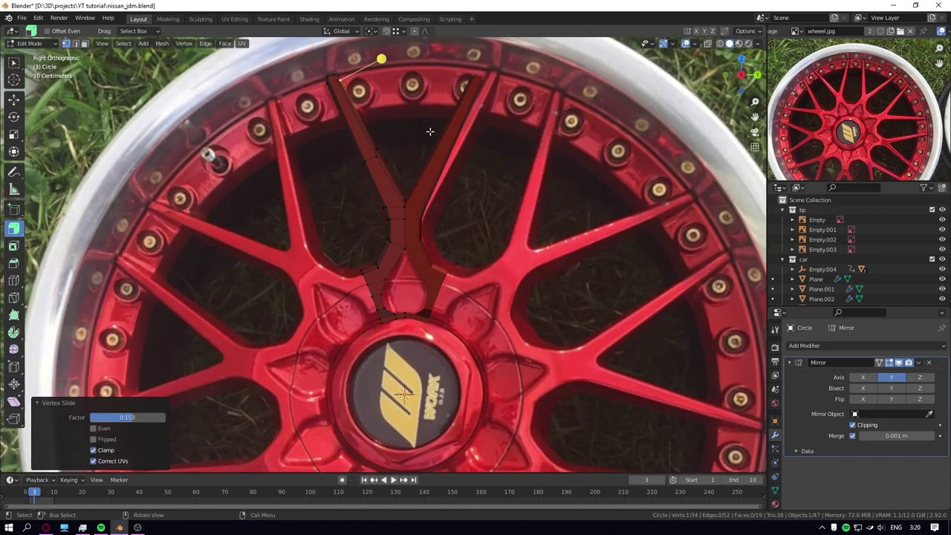
Extrude the bottom vertex upward and slide the new vertex along its edge.
scroll(430, 131, up, 4)
click(408, 380)
key(shift+v)
right_click(440, 373)
key(e)
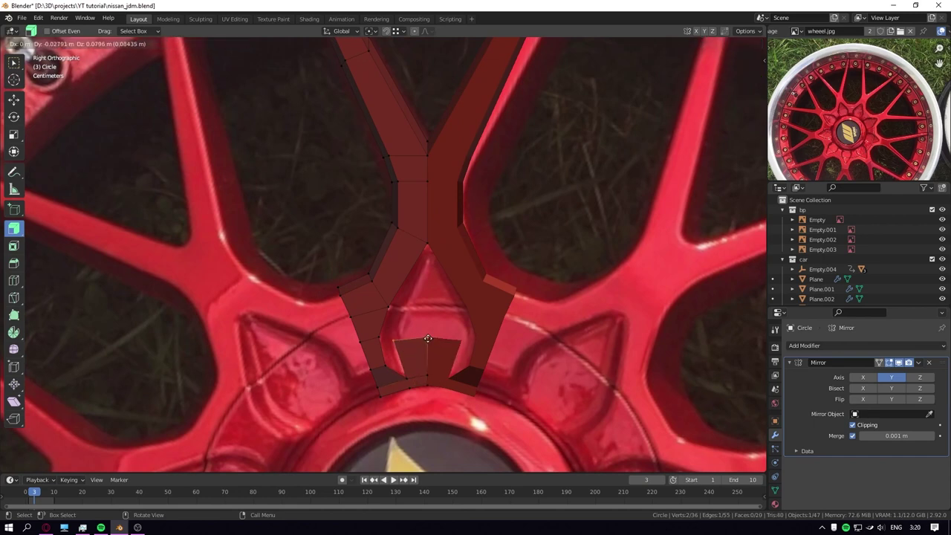
click(407, 301)
key(shift+v)
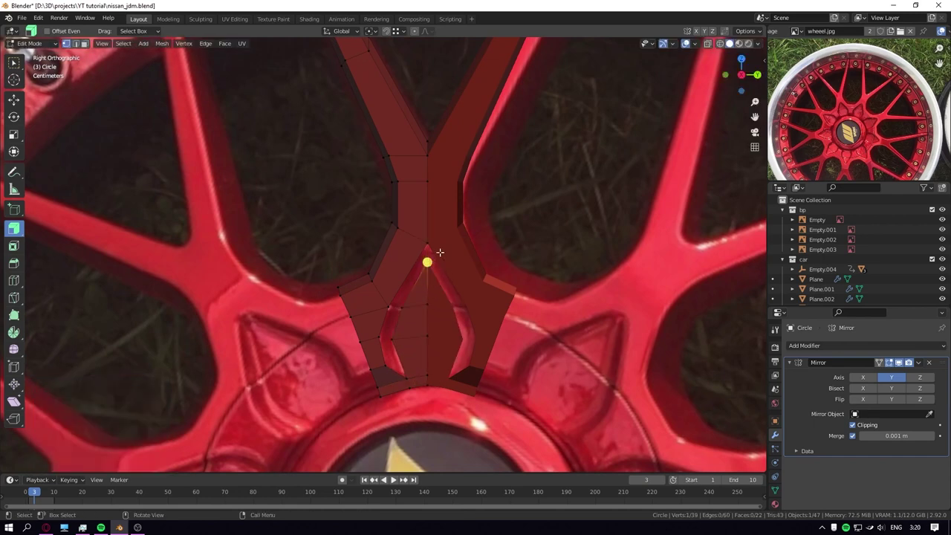
scroll(425, 314, down, 5)
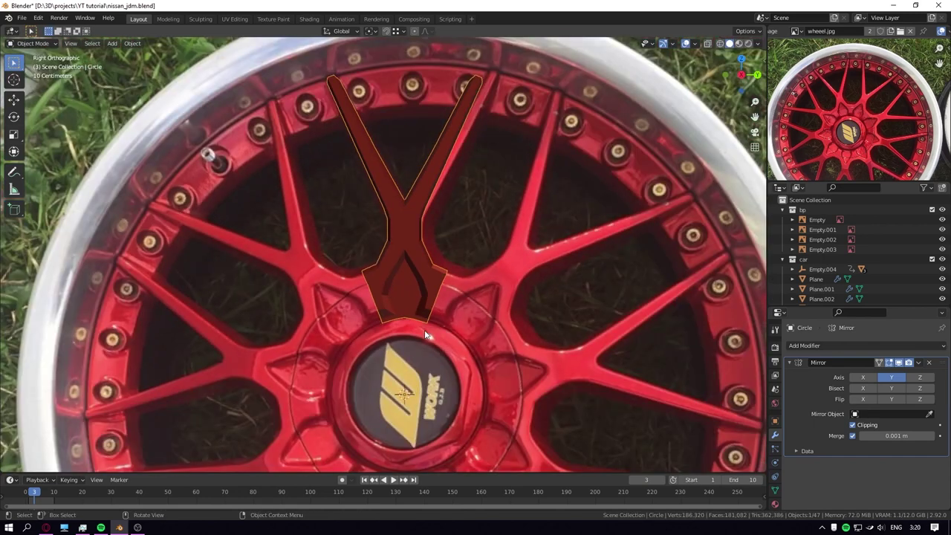
scroll(445, 362, up, 4)
scroll(467, 373, down, 4)
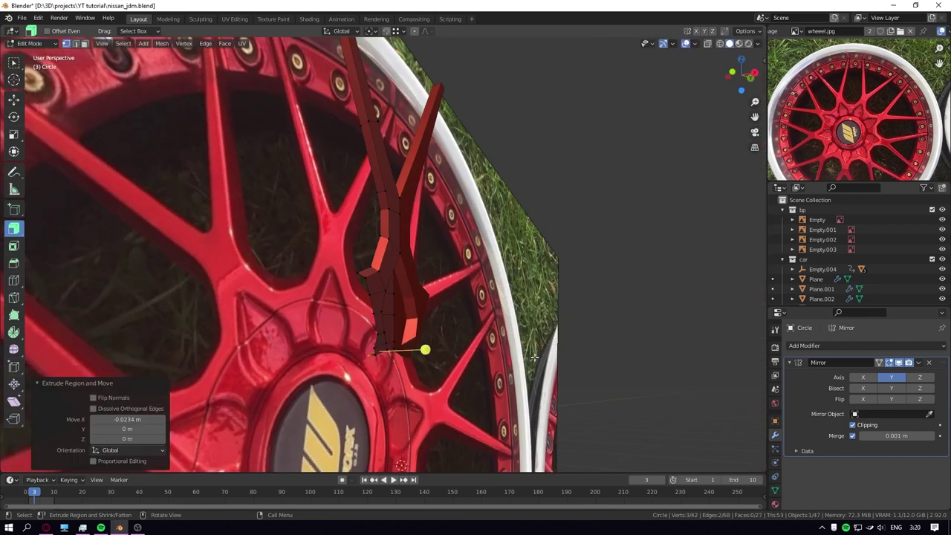
scroll(467, 374, up, 4)
Offset the bottom vertices in depth, then review the spoke piece from the side view.
key(e)
key(g)
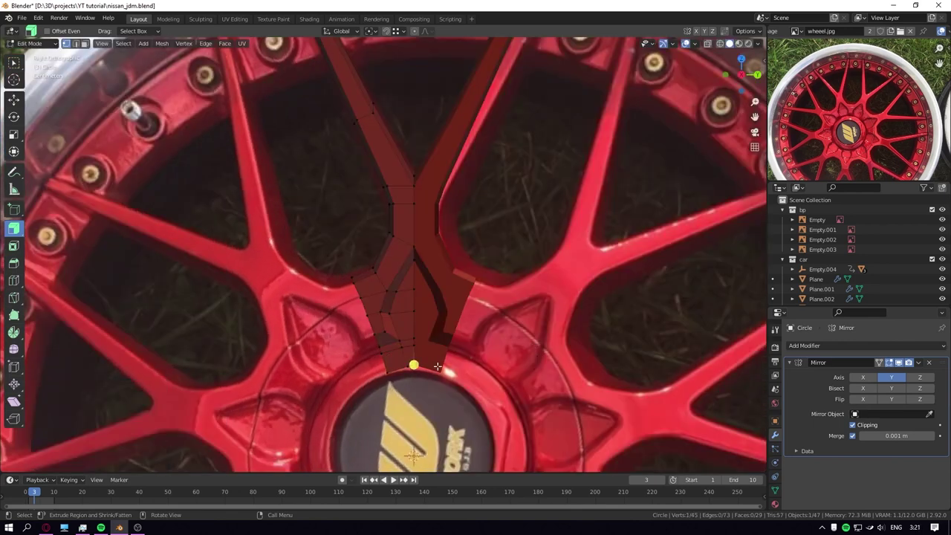
key(z)
key(KP_6)
key(KP_6)
key(KP_6)
key(KP_6)
key(x)
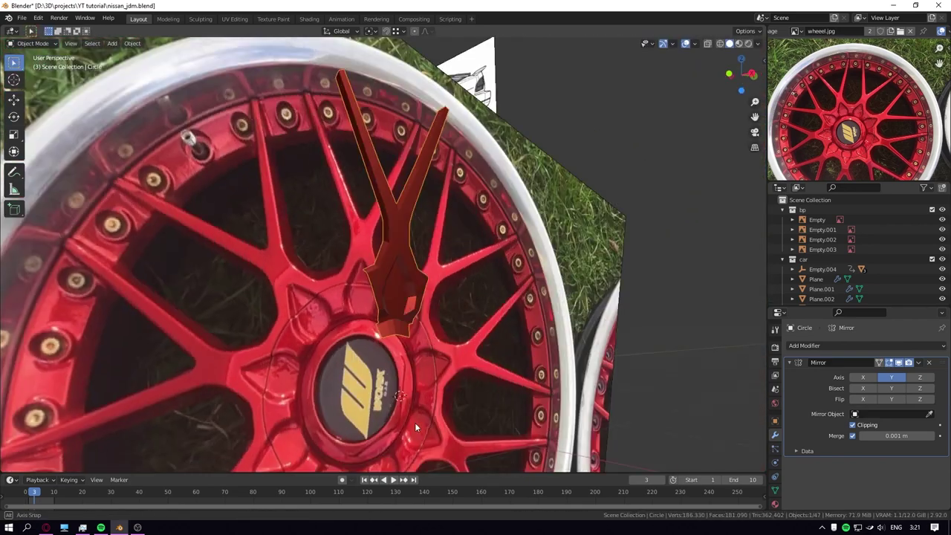
right_click(424, 329)
middle_drag(414, 422, 437, 353)
key(Escape)
key(KP_3)
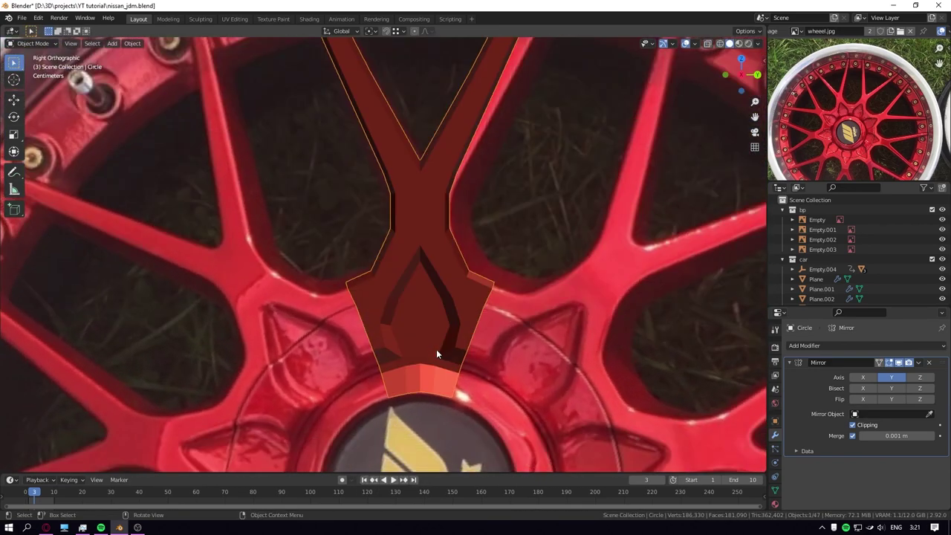
key(Tab)
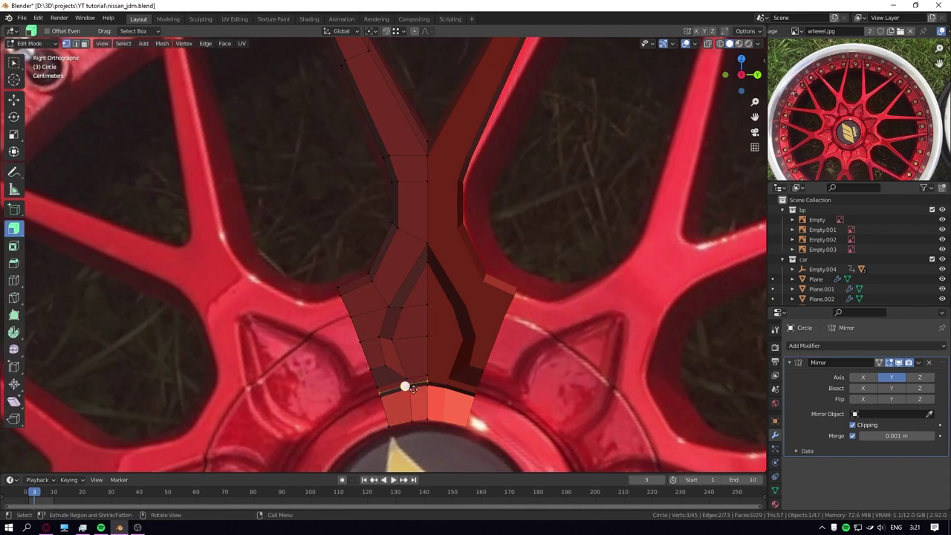
With X-ray on, reposition two spoke vertices to match the photo's spoke.
key(g)
key(g)
click(420, 396)
key(alt+z)
key(g)
key(g)
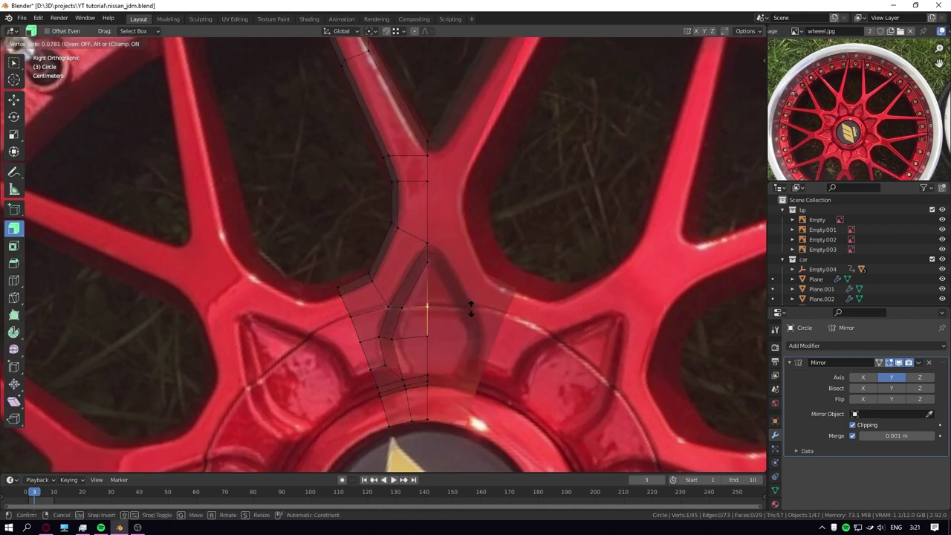
click(471, 313)
scroll(464, 266, down, 3)
scroll(464, 266, down, 5)
scroll(369, 178, up, 2)
Add a loop cut near the rim, slide it, and flatten an edge loop with LoopTools.
key(ctrl+r)
click(369, 178)
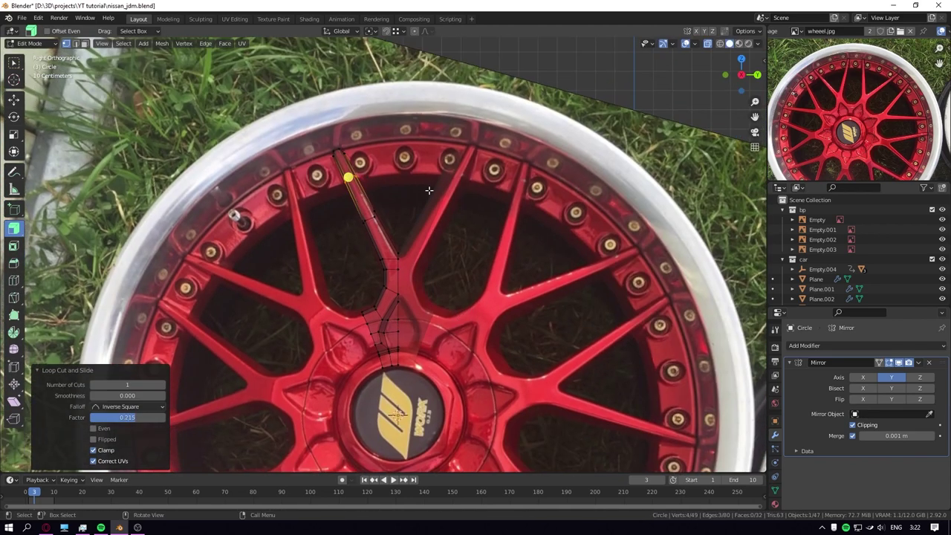
key(g)
key(g)
click(450, 221)
alt+click(373, 340)
scroll(372, 340, up, 2)
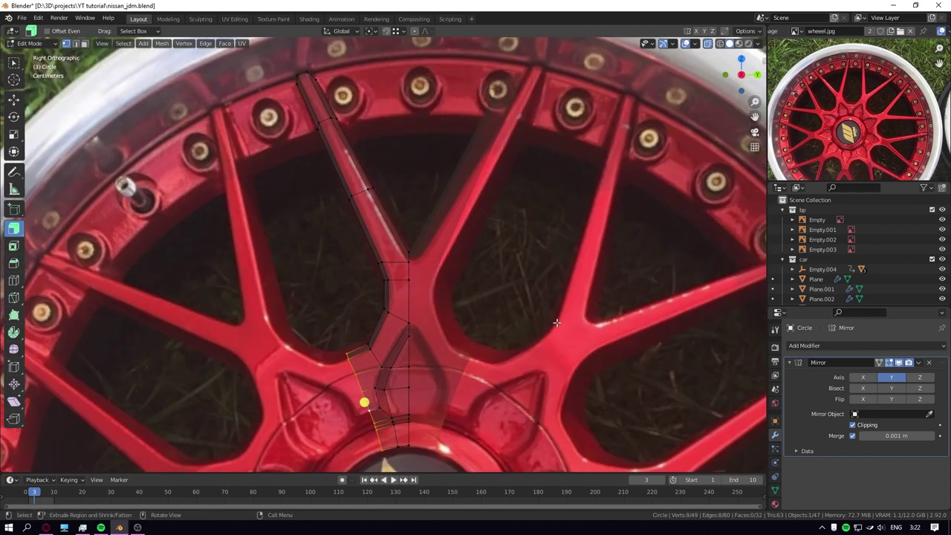
right_click(340, 271)
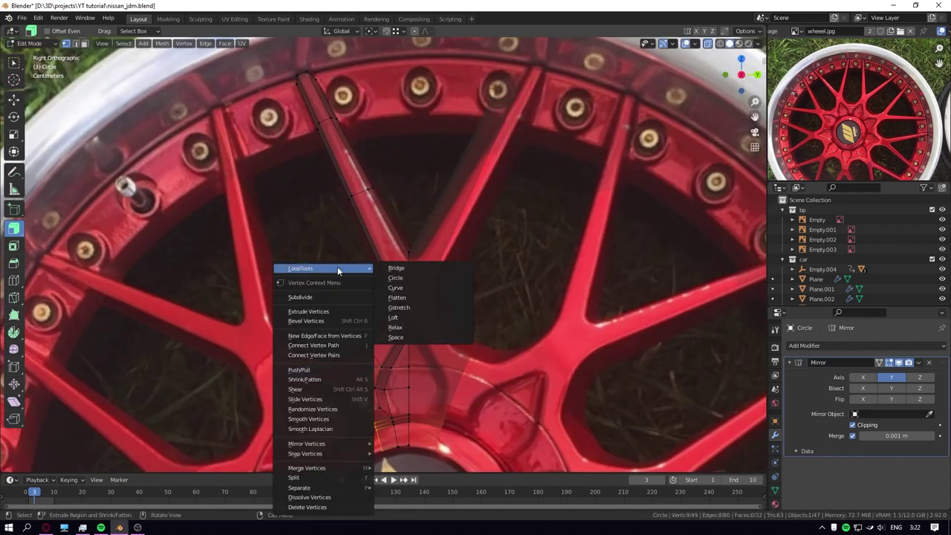
click(420, 298)
Move a side edge and shift the spoke outline edges along the global Y axis.
click(361, 344)
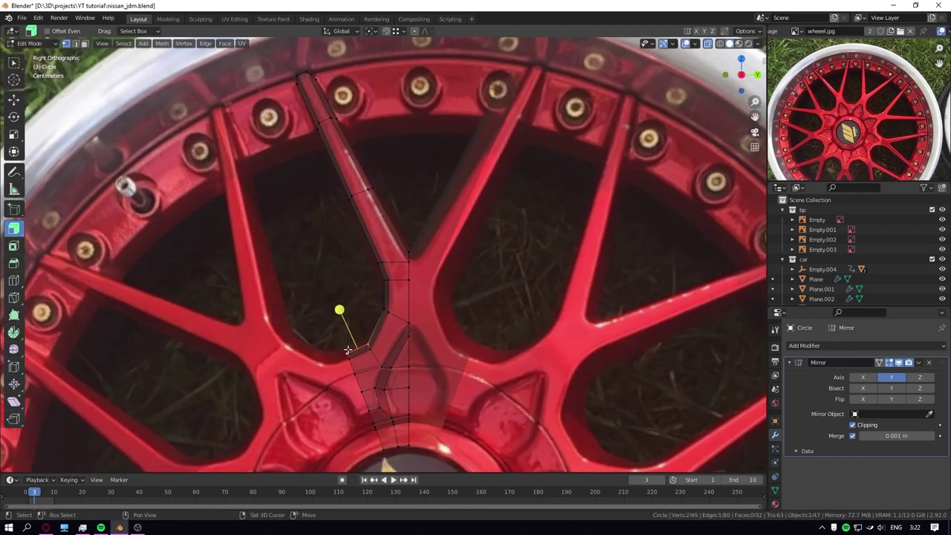
key(g)
click(441, 346)
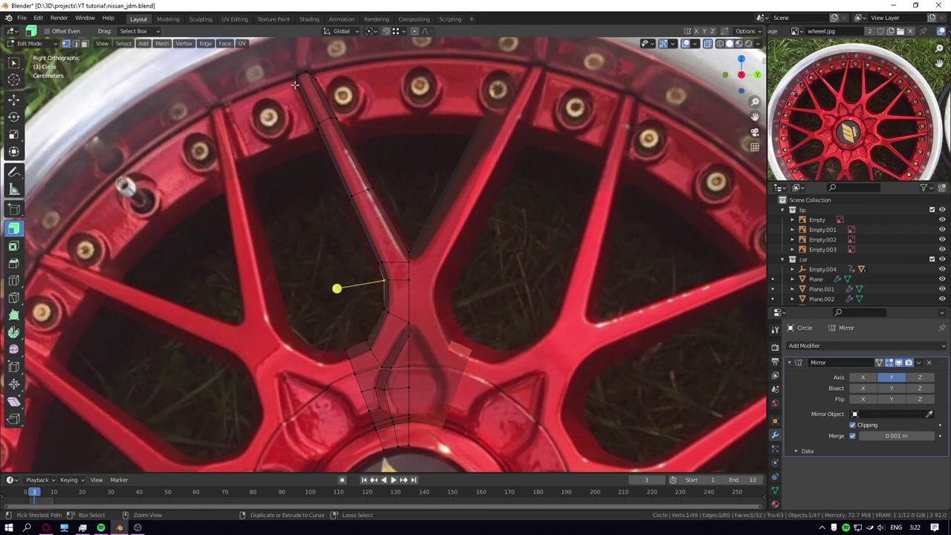
alt+click(307, 220)
key(g)
key(y)
click(401, 206)
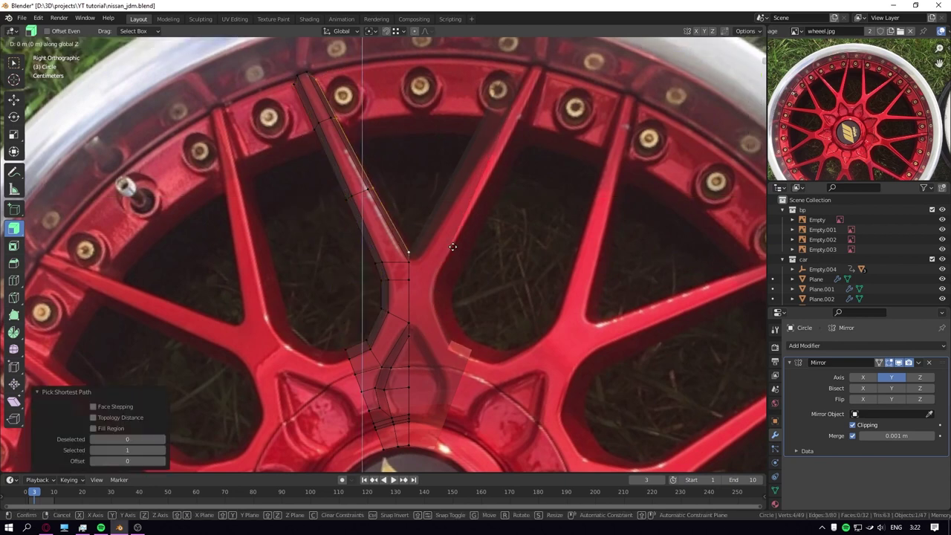
Reposition the vertex near the spoke's top, exit Edit Mode and save the file.
click(367, 117)
key(g)
click(426, 185)
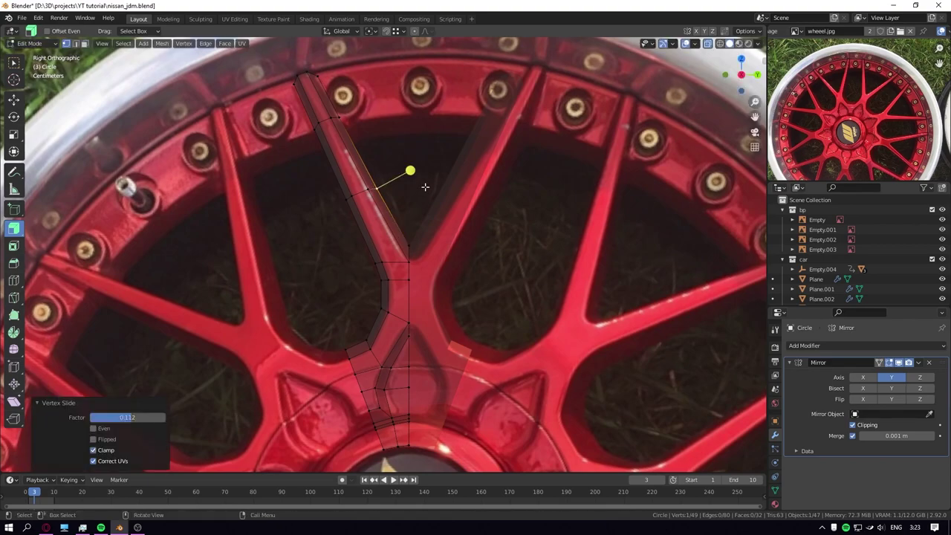
key(Tab)
middle_drag(427, 186, 411, 230)
key(ctrl+s)
scroll(411, 231, up, 3)
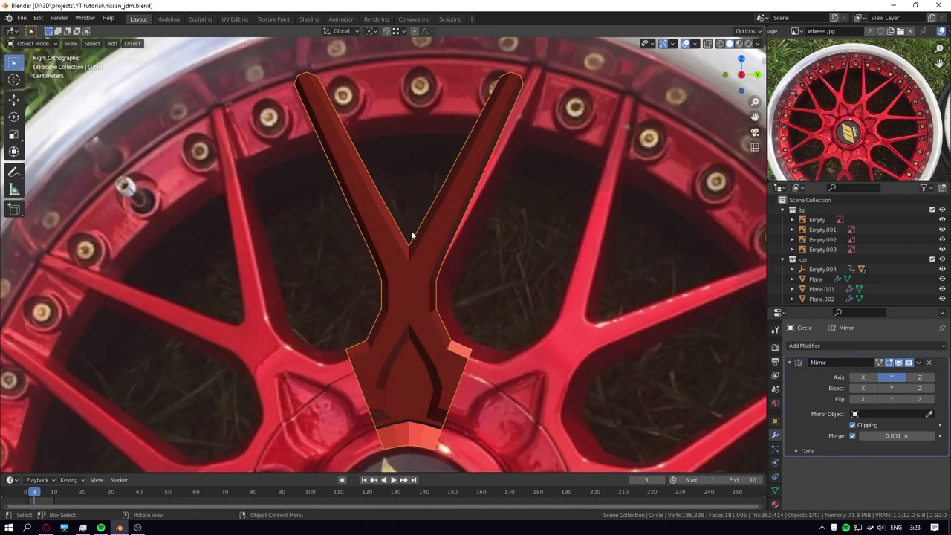
key(Tab)
key(e)
key(x)
click(373, 103)
mouse_move(373, 103)
alt+middle_down()
mouse_move(363, 84)
mouse_move(349, 89)
mouse_move(381, 90)
alt+middle_up()
key(f)
key(g)
click(375, 90)
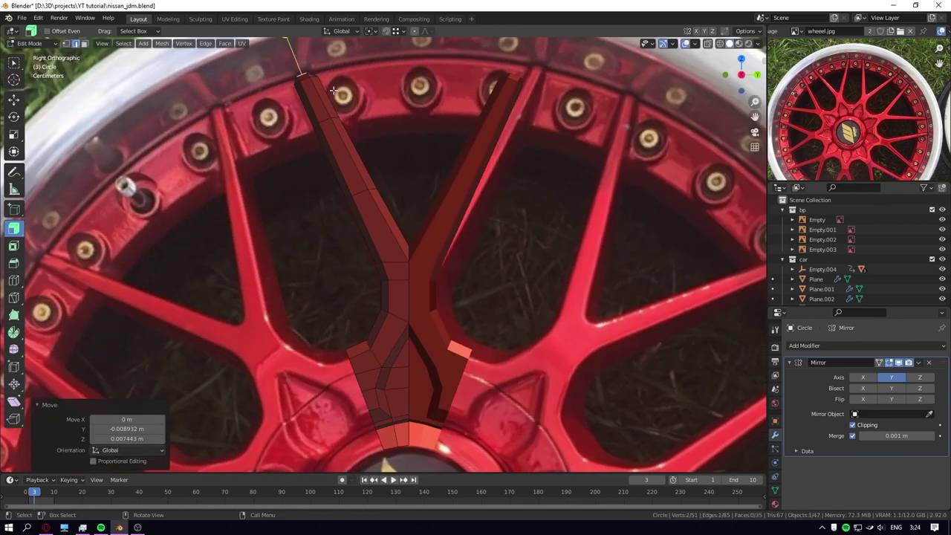
key(e)
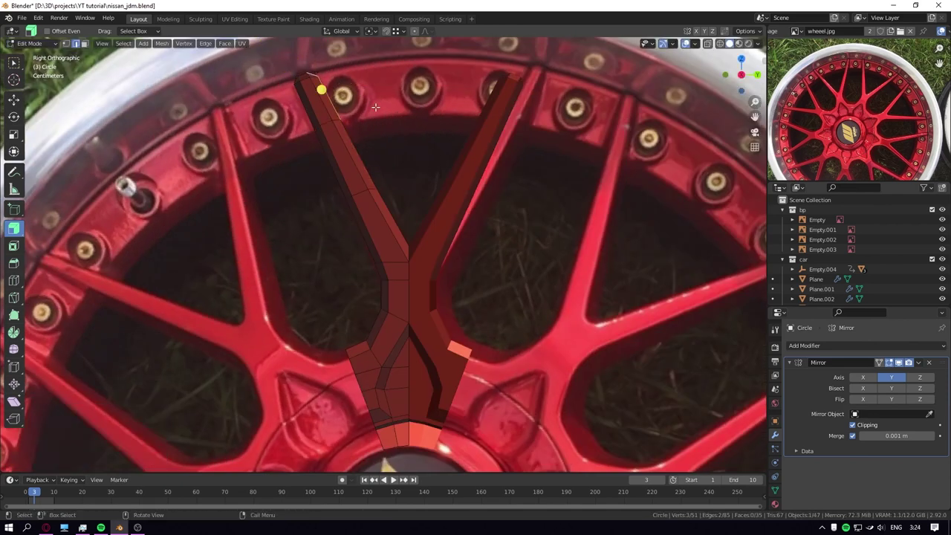
click(435, 88)
key(ctrl+z)
key(ctrl+shift+z)
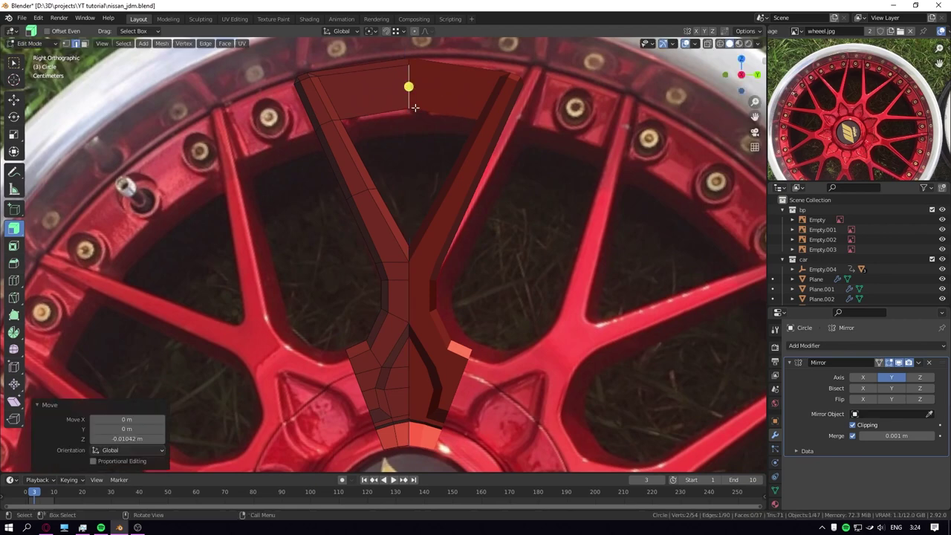
key(ctrl+z)
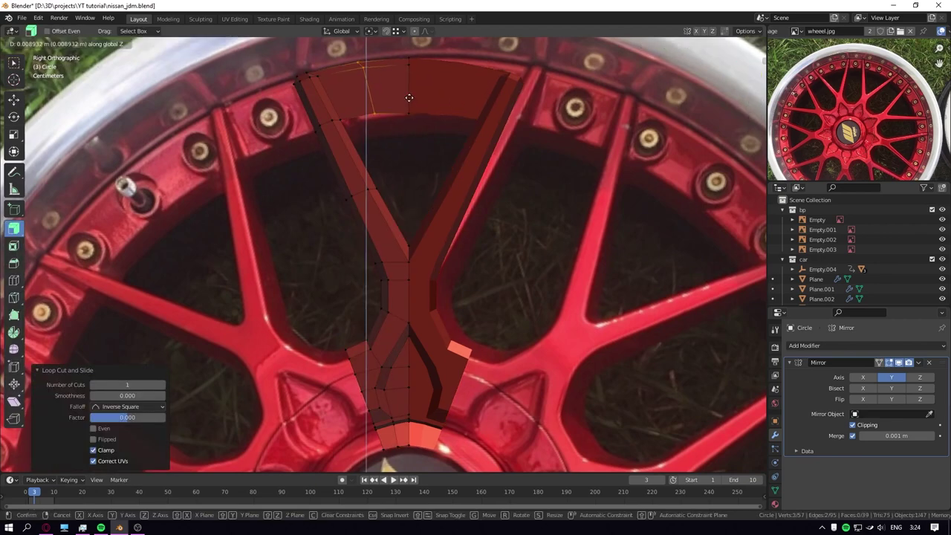
key(Tab)
scroll(506, 147, down, 5)
scroll(498, 147, up, 2)
scroll(498, 148, down, 3)
scroll(431, 212, up, 4)
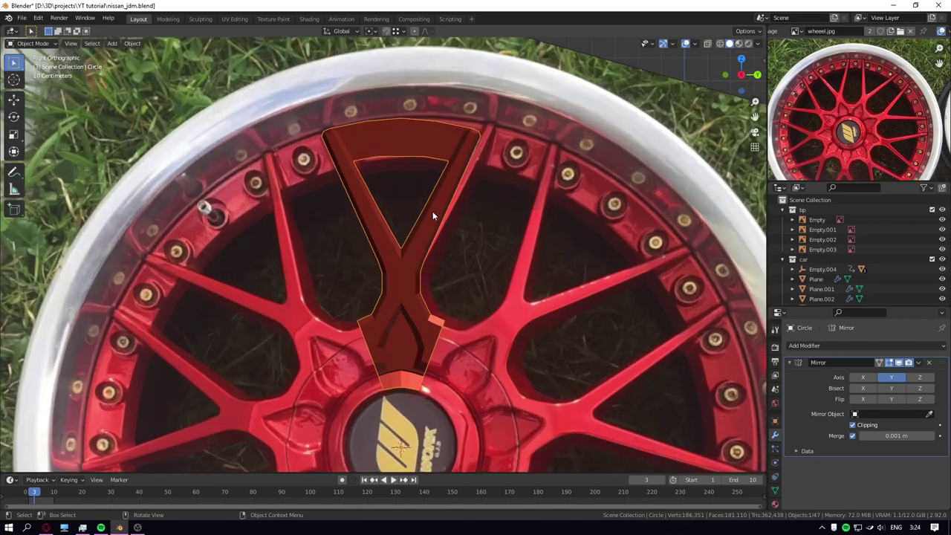
scroll(431, 211, down, 4)
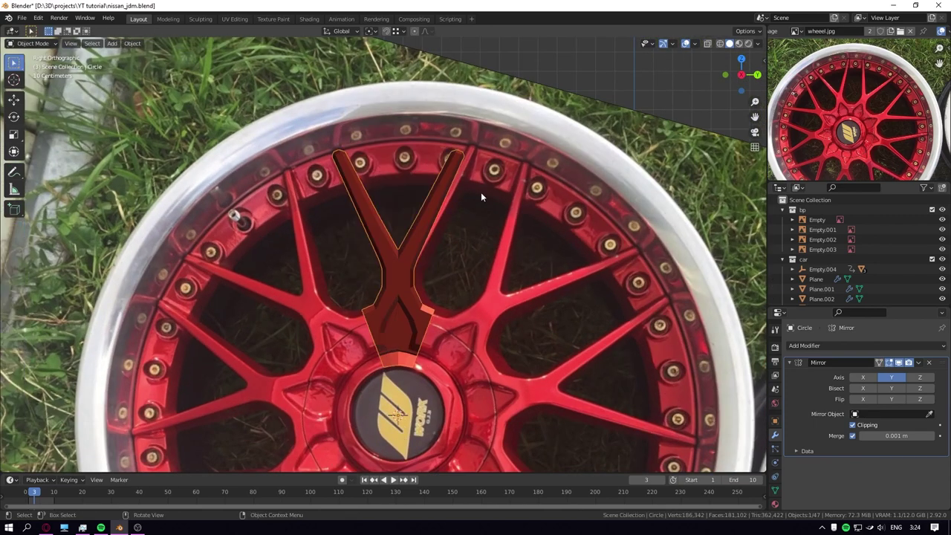
scroll(481, 191, down, 3)
key(shift+a)
Add a circle rotated 90° about Y and scale it to the wheel's inner rim.
click(544, 281)
key(r)
key(y)
key(9)
key(0)
key(Return)
key(Tab)
key(s)
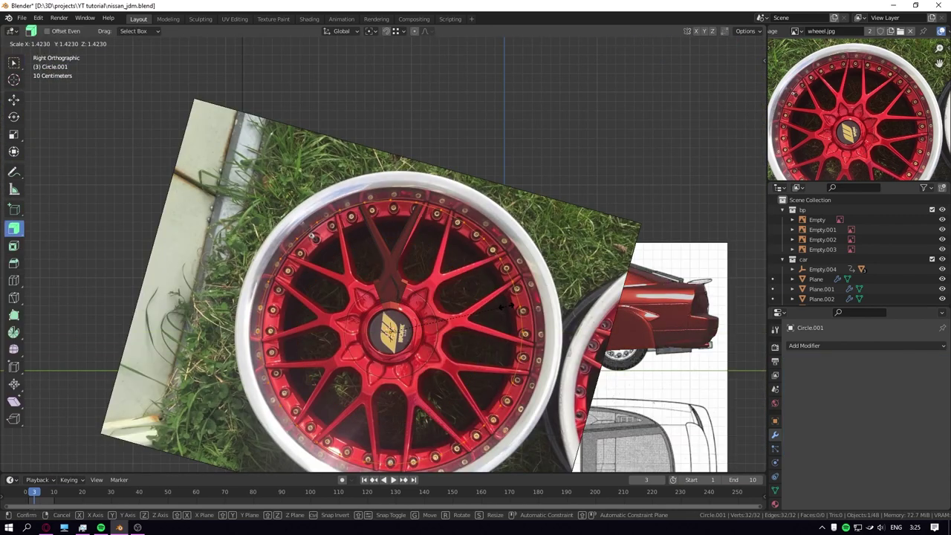
click(506, 307)
scroll(470, 237, up, 3)
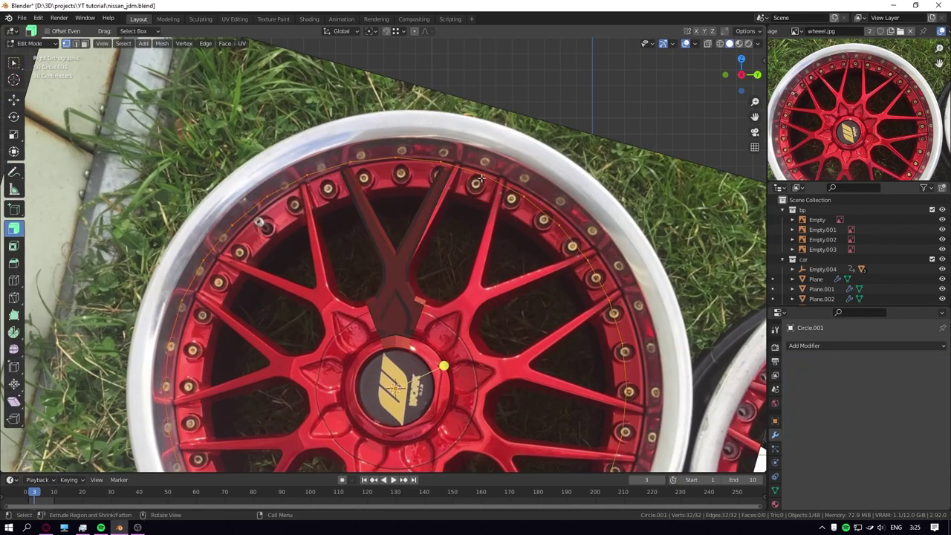
key(Tab)
Select the Y spoke and flatten its selected edge loop with LoopTools.
scroll(565, 201, up, 4)
click(495, 221)
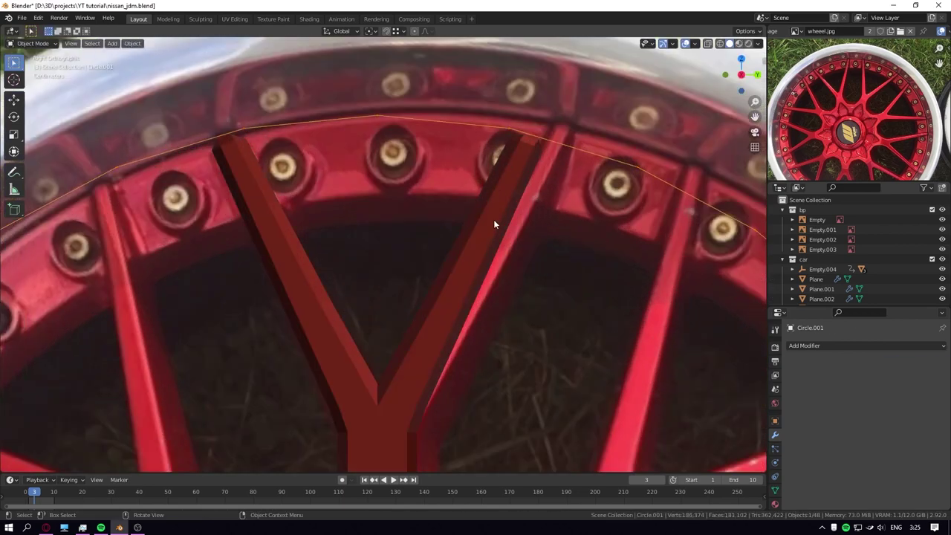
scroll(520, 223, up, 2)
scroll(544, 220, down, 6)
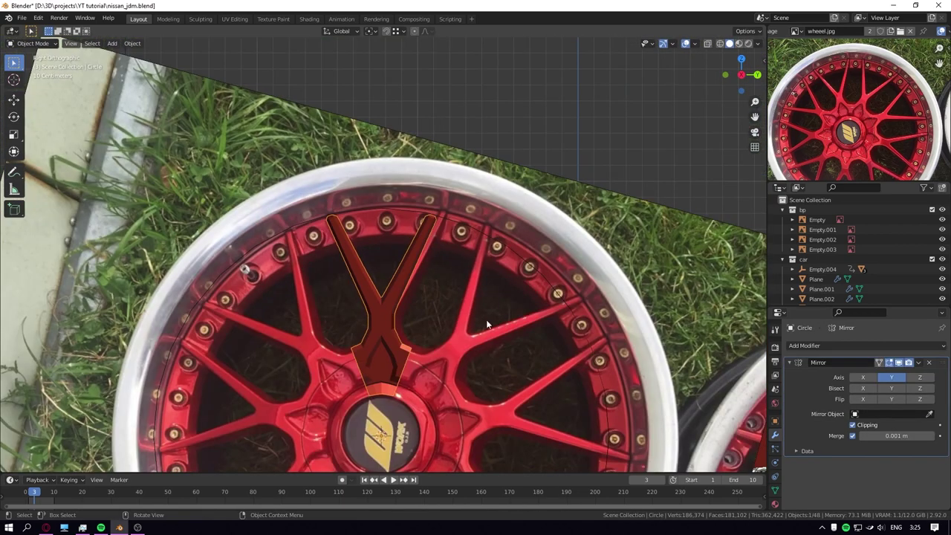
key(Tab)
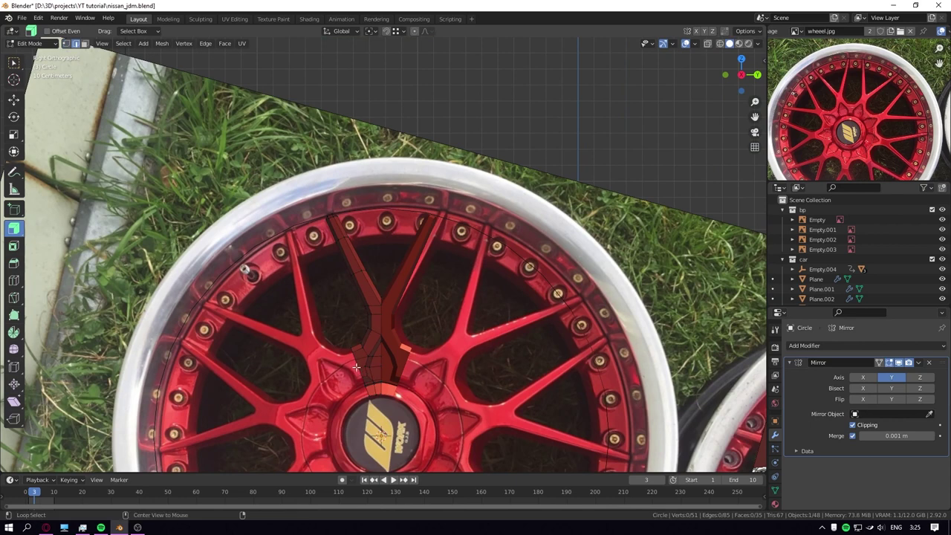
right_click(370, 360)
mouse_move(385, 215)
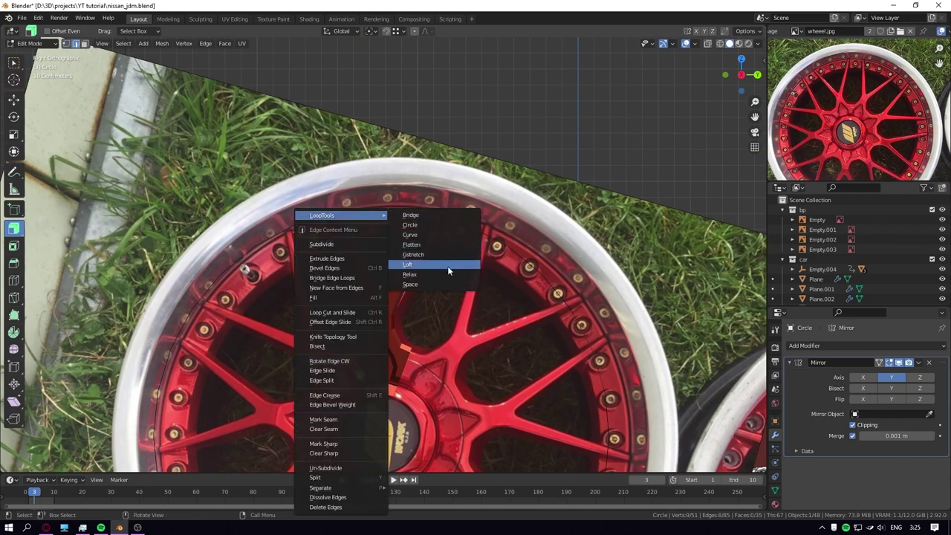
click(433, 244)
key(Tab)
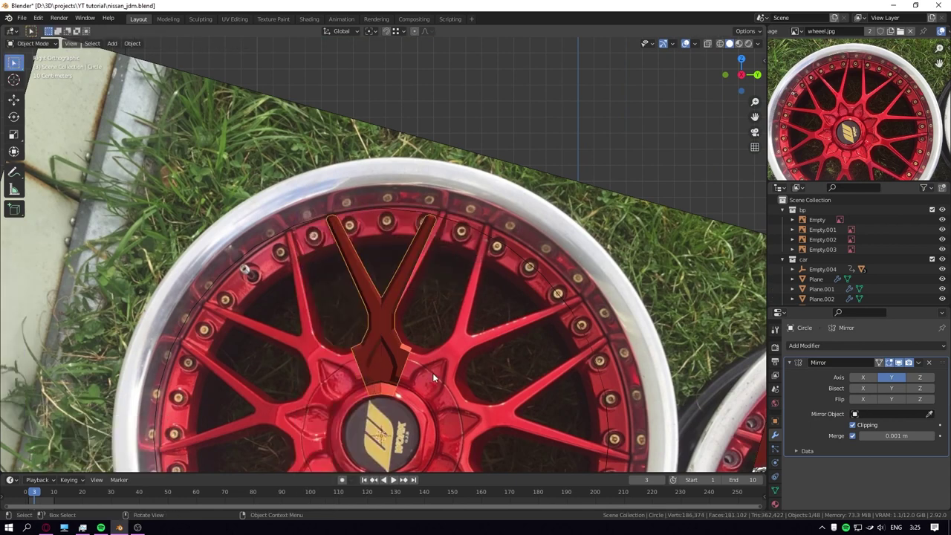
scroll(433, 373, up, 2)
key(Tab)
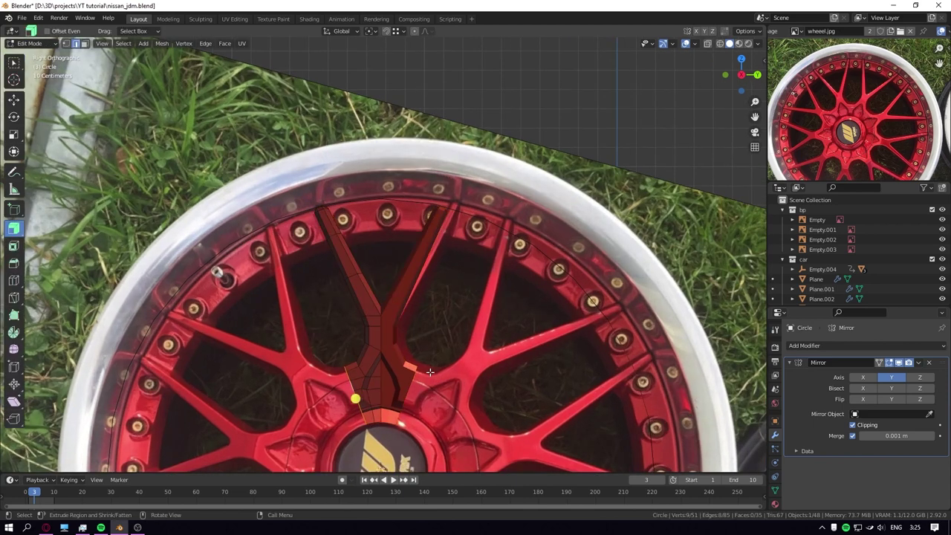
key(Tab)
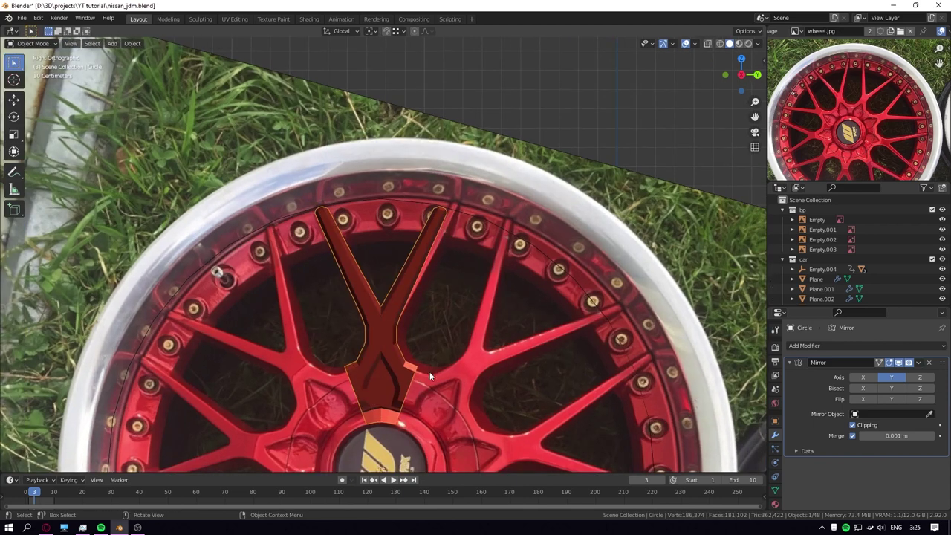
Apply the mirror on the spoke mesh and re-enter Edit Mode in face select.
key(Tab)
key(Tab)
key(ctrl+a)
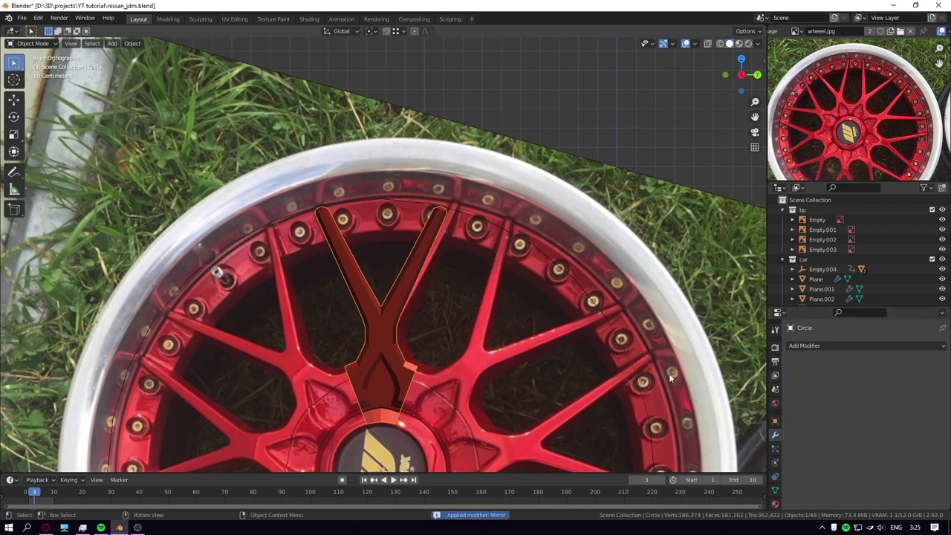
key(Tab)
key(3)
scroll(430, 329, down, 2)
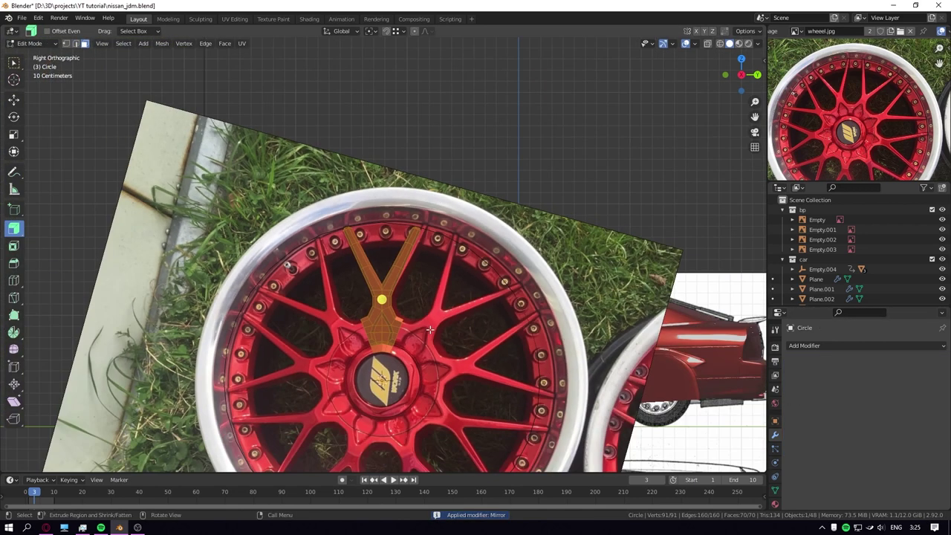
shift+middle_drag(445, 351, 446, 296)
scroll(446, 297, up, 1)
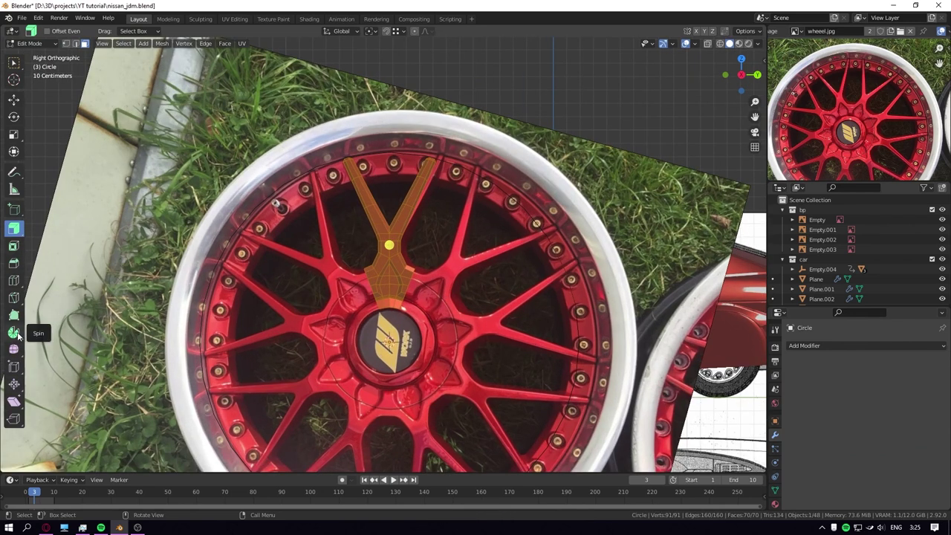
Spin duplicated copies of the Y spoke around the hub with the Spin tool.
drag(13, 333, 82, 355)
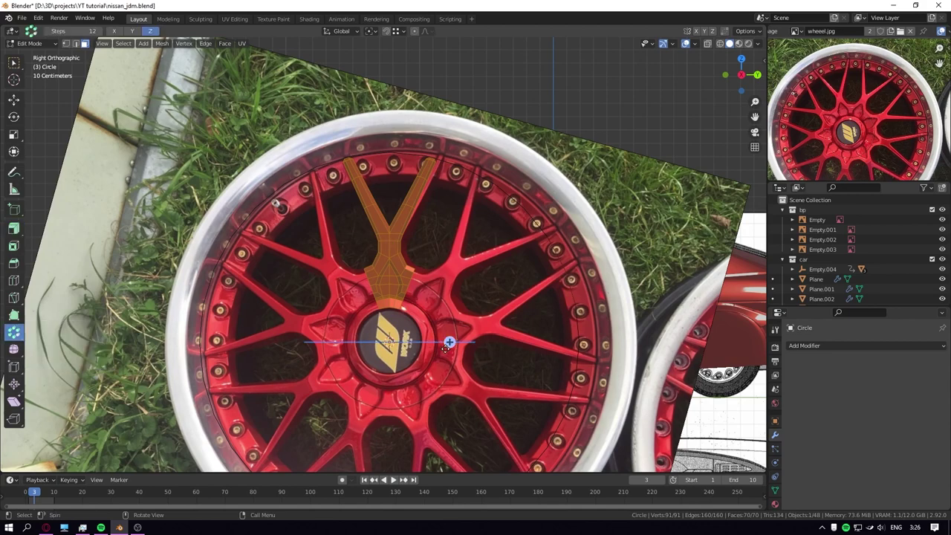
drag(451, 340, 297, 276)
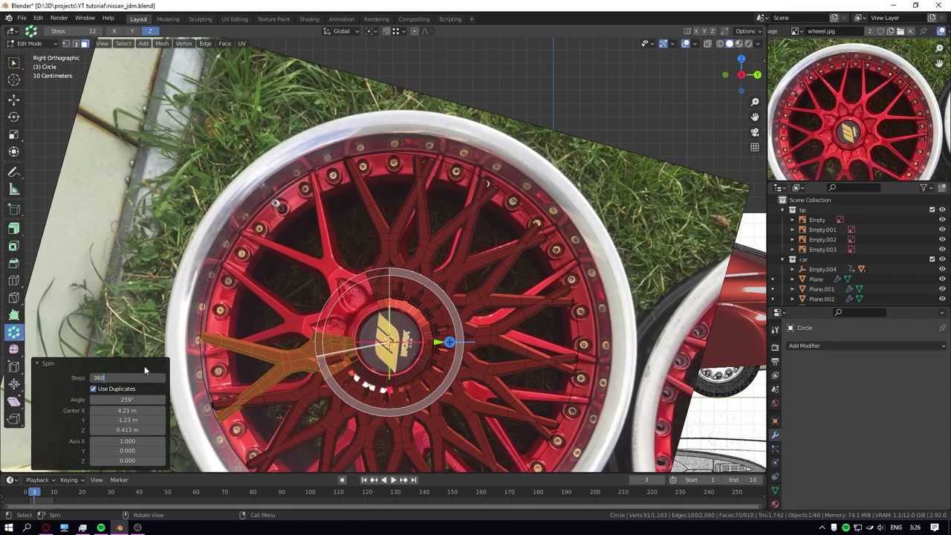
key(Return)
click(135, 378)
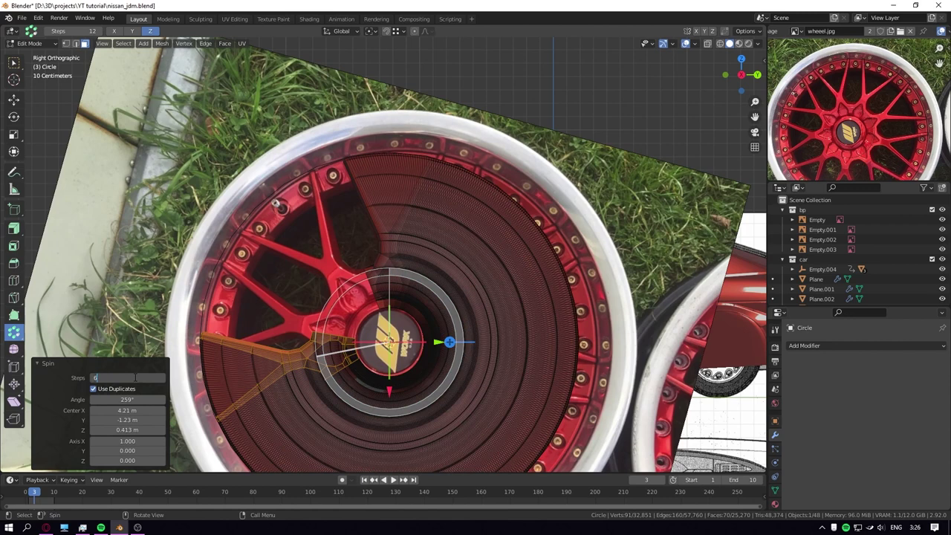
text(6)
key(Return)
Set the spin angle to 360° and the step count to 9.
click(133, 400)
text(36)
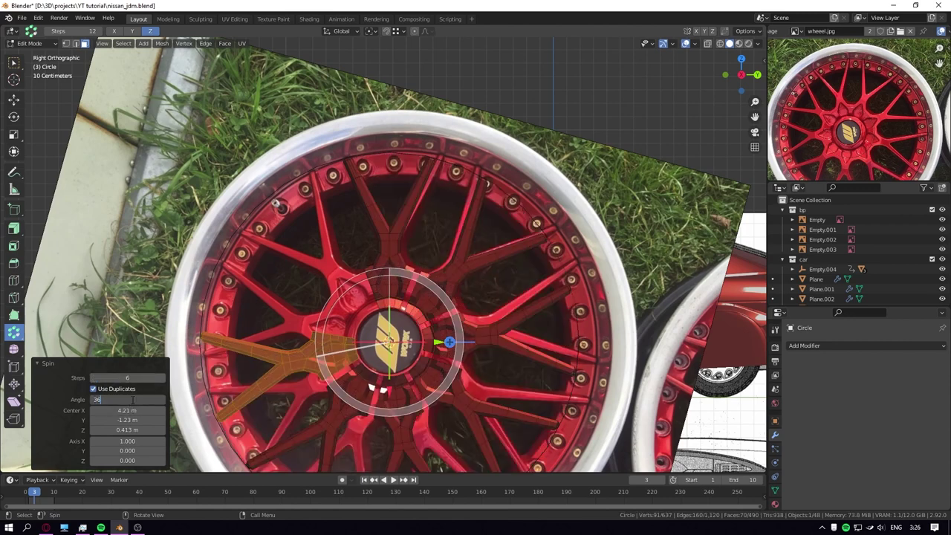
text(0)
key(Return)
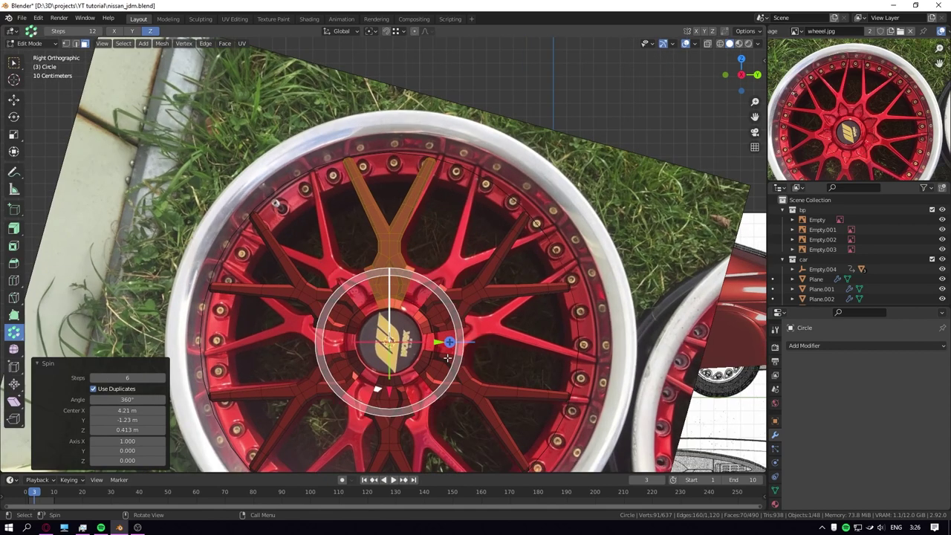
click(162, 378)
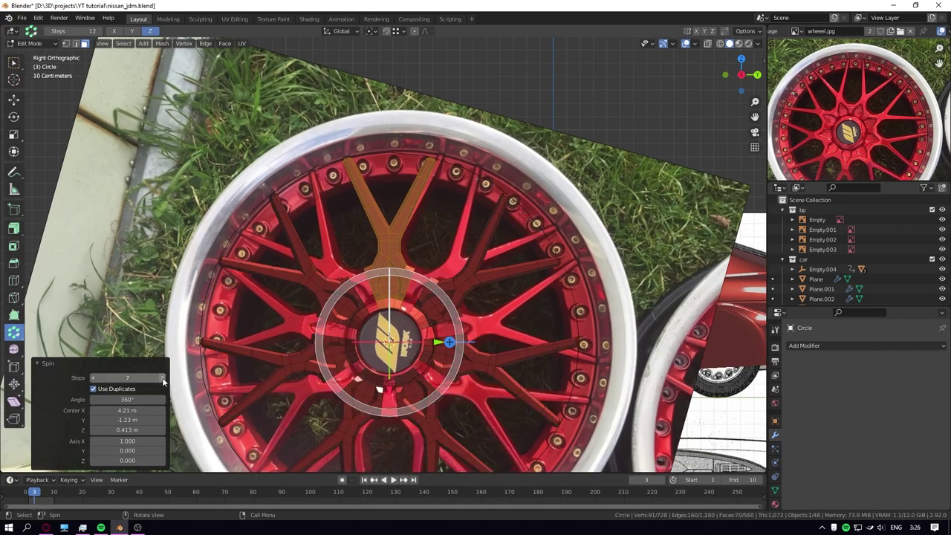
click(162, 378)
click(162, 378)
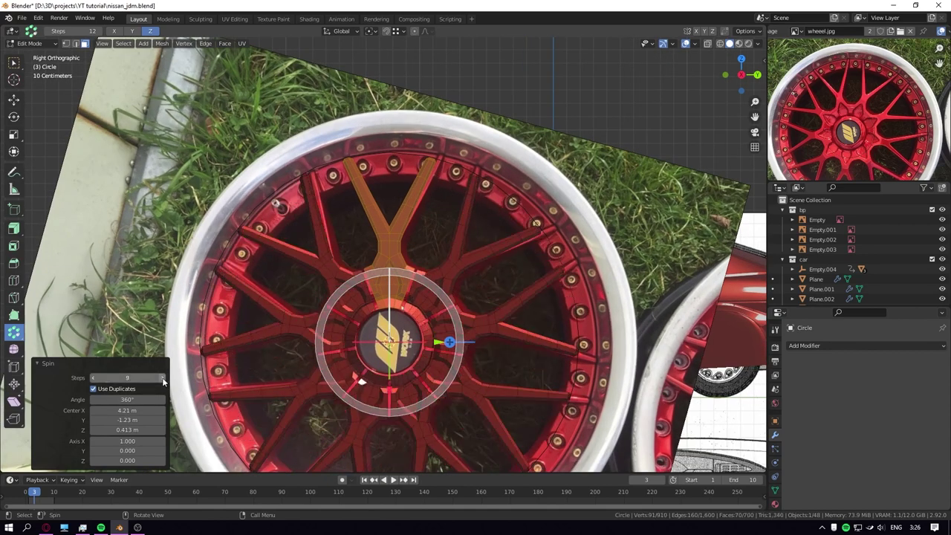
click(162, 378)
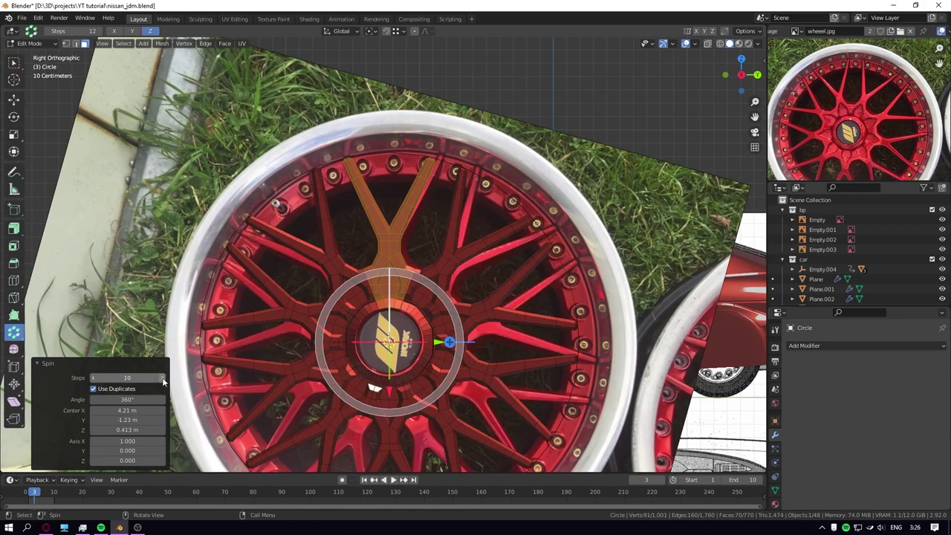
click(93, 378)
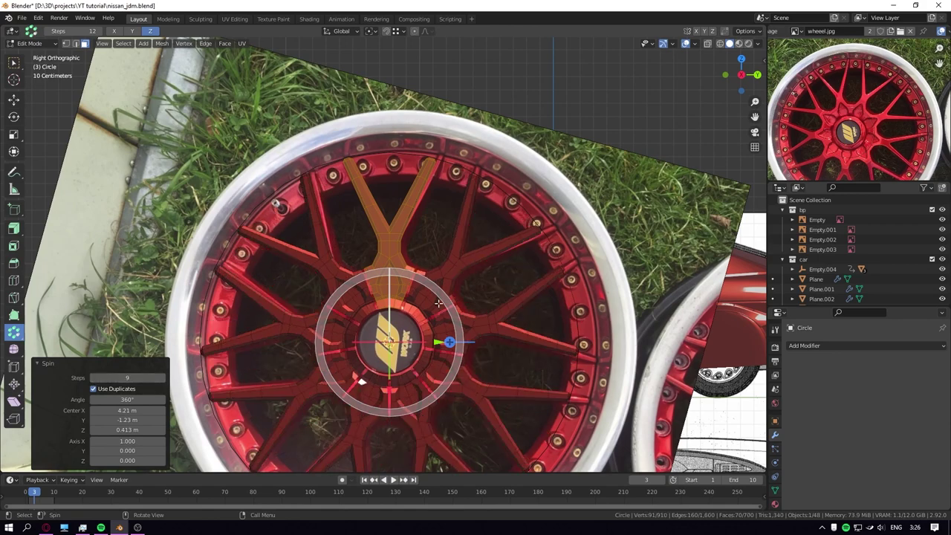
Nudge the spoke's bottom vertices into place and select the whole mesh for merging.
scroll(438, 304, down, 1)
scroll(483, 303, up, 4)
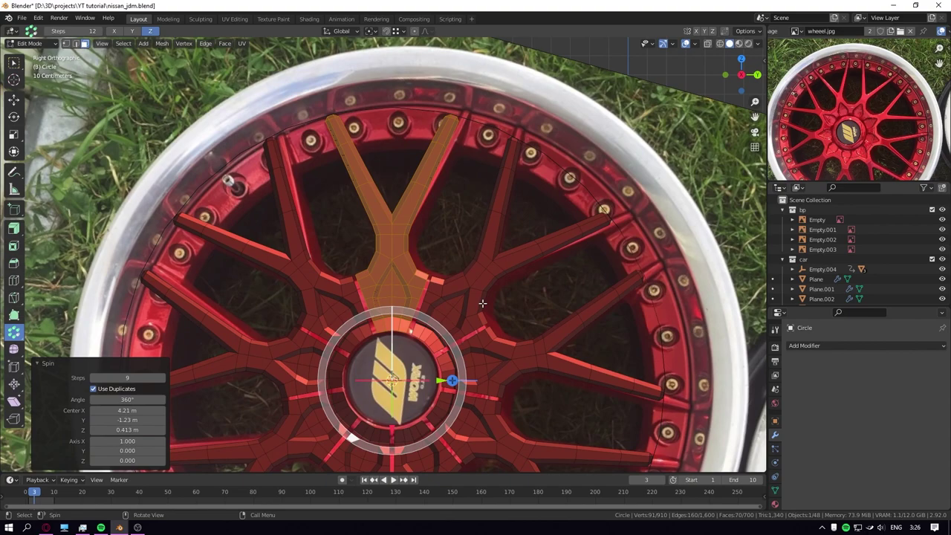
scroll(482, 303, down, 3)
scroll(482, 303, up, 3)
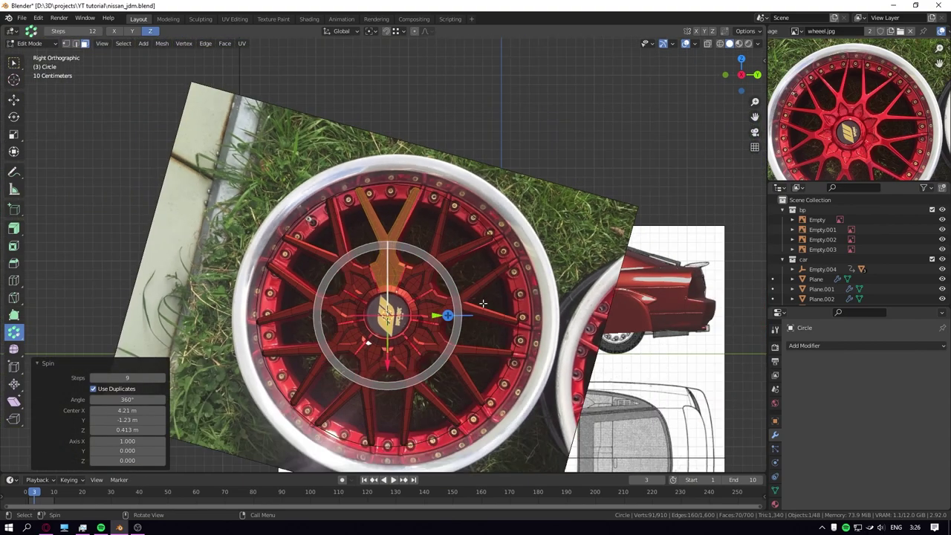
scroll(483, 303, down, 3)
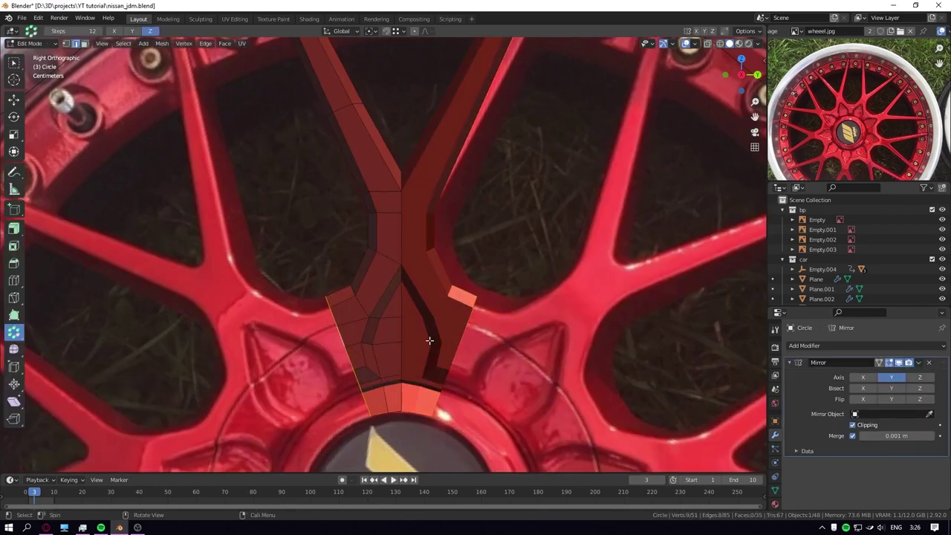
key(g)
click(429, 346)
scroll(429, 347, down, 3)
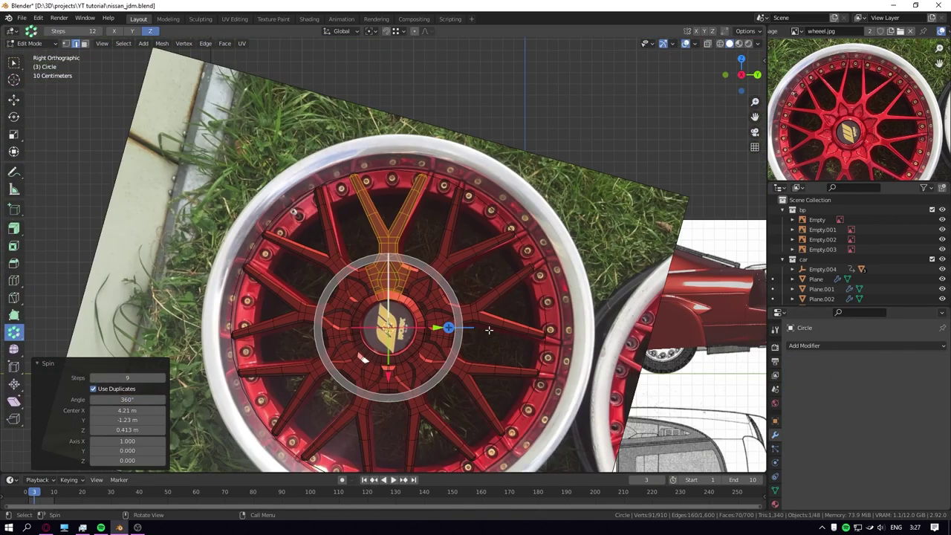
scroll(490, 329, up, 3)
key(a)
right_click(453, 219)
Merge the spoke vertices by distance, then select an edge loop on the spokes.
click(457, 320)
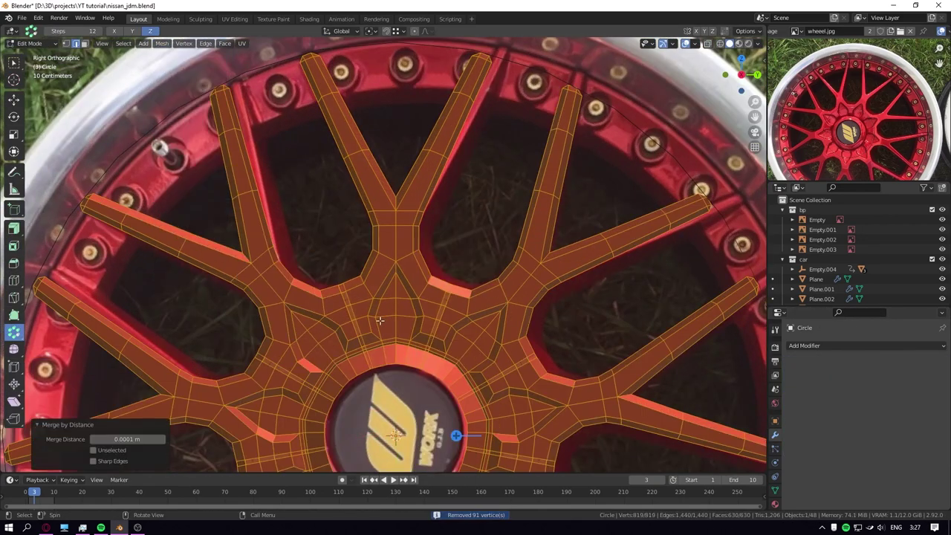
key(alt+a)
key(n)
scroll(385, 314, up, 3)
alt+click(350, 217)
right_click(349, 214)
mouse_move(349, 215)
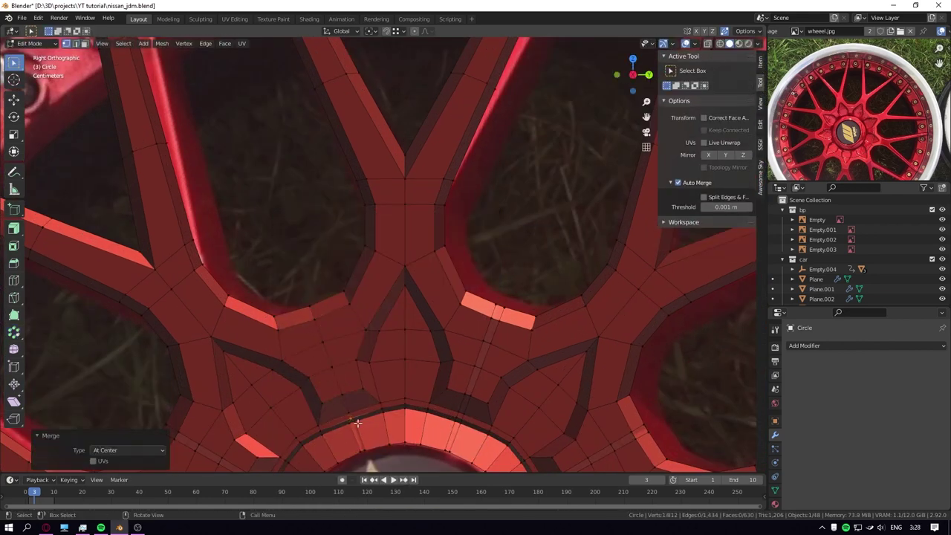
Weld the stray vertex pairs around the hub with Merge At Center.
middle_drag(358, 422, 354, 369)
key(m)
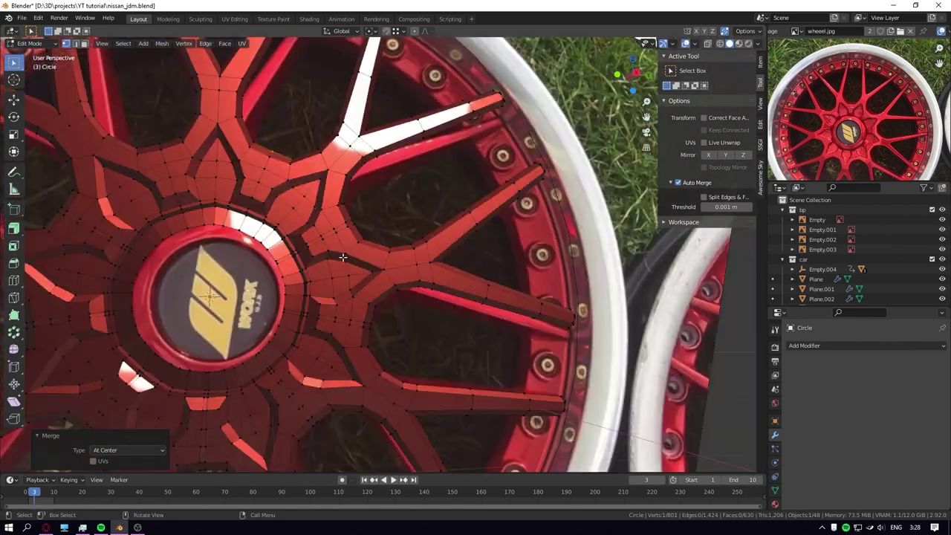
key(m)
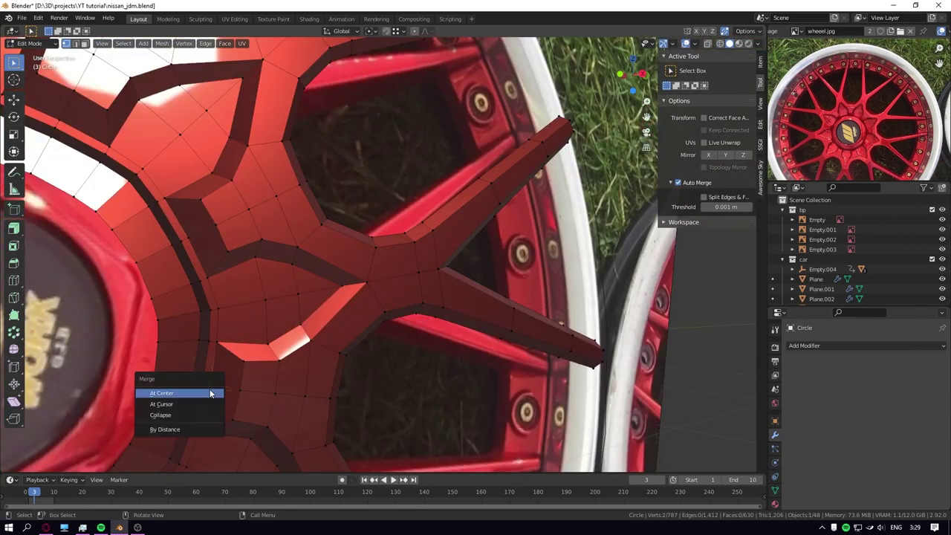
click(211, 393)
click(246, 299)
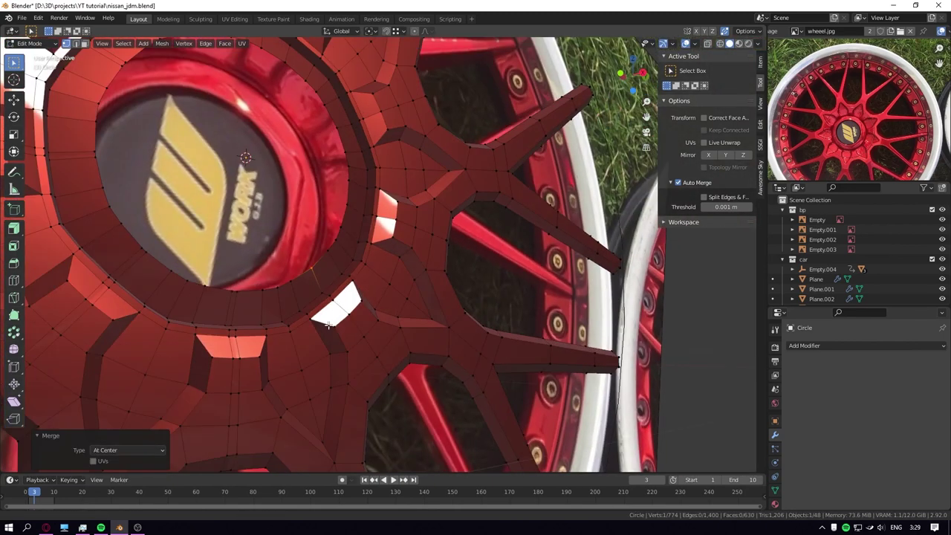
key(m)
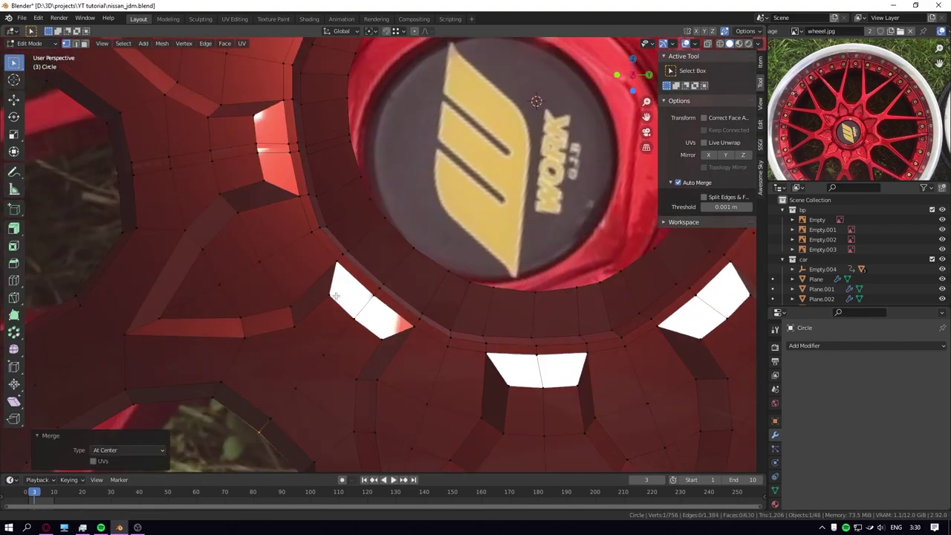
click(138, 266)
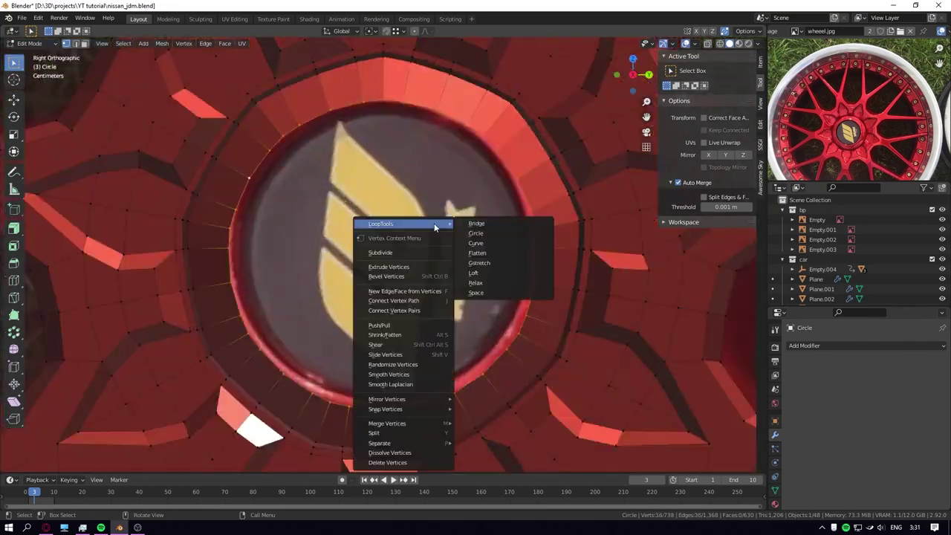
right_click(445, 194)
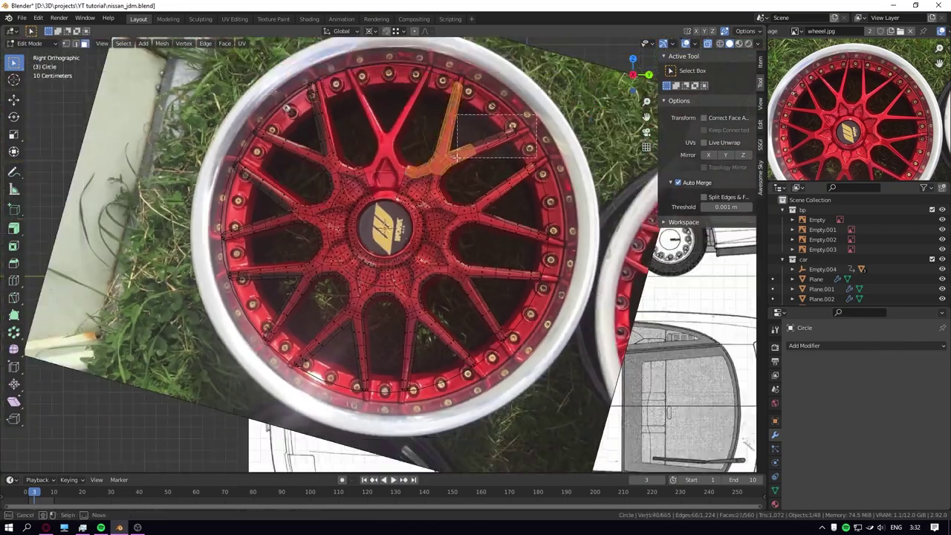
scroll(397, 165, up, 4)
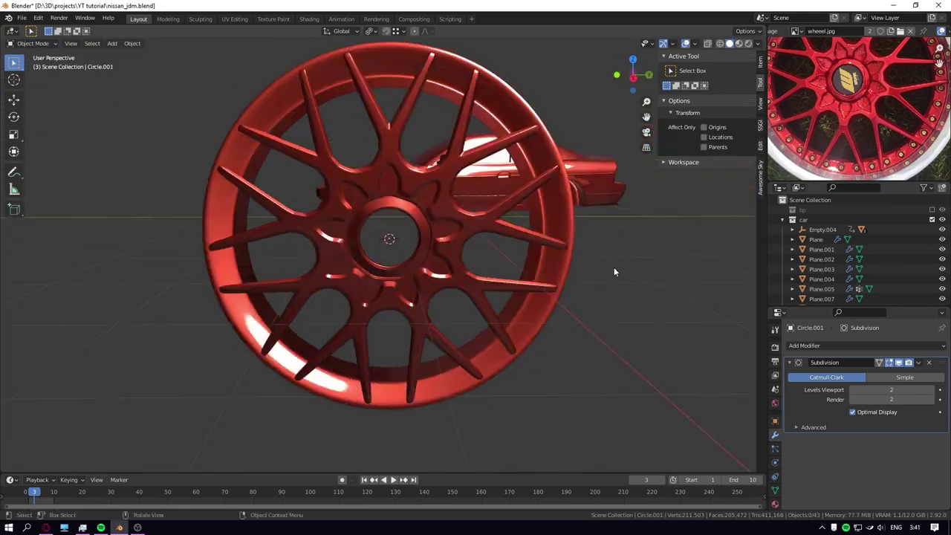
Add a Bezier circle and a scaled-down mesh circle at the hub.
middle_drag(613, 273, 523, 270)
key(shift+a)
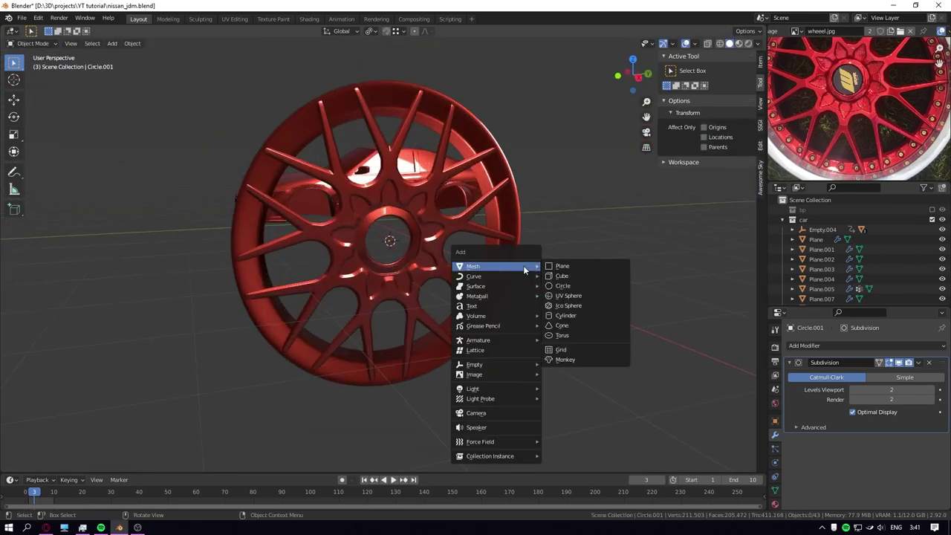
click(566, 365)
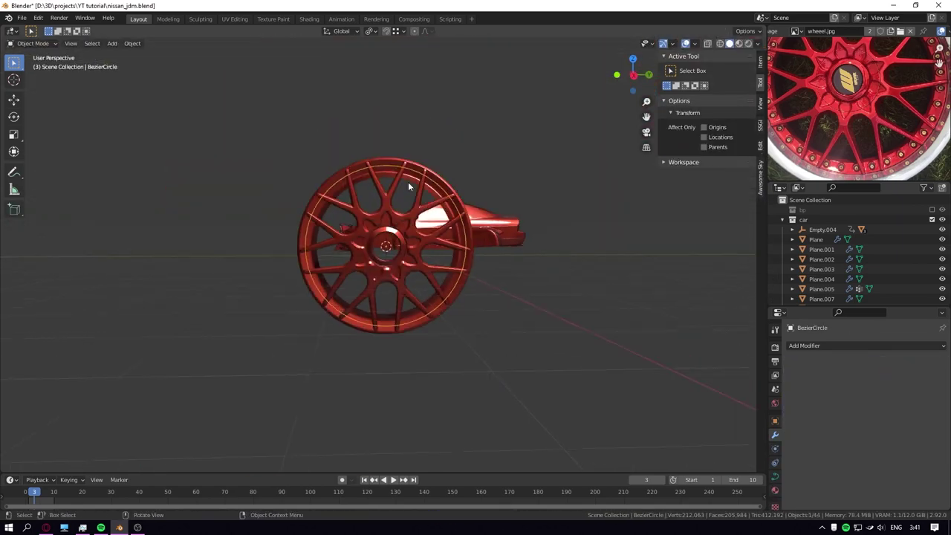
middle_drag(408, 181, 470, 191)
key(shift+a)
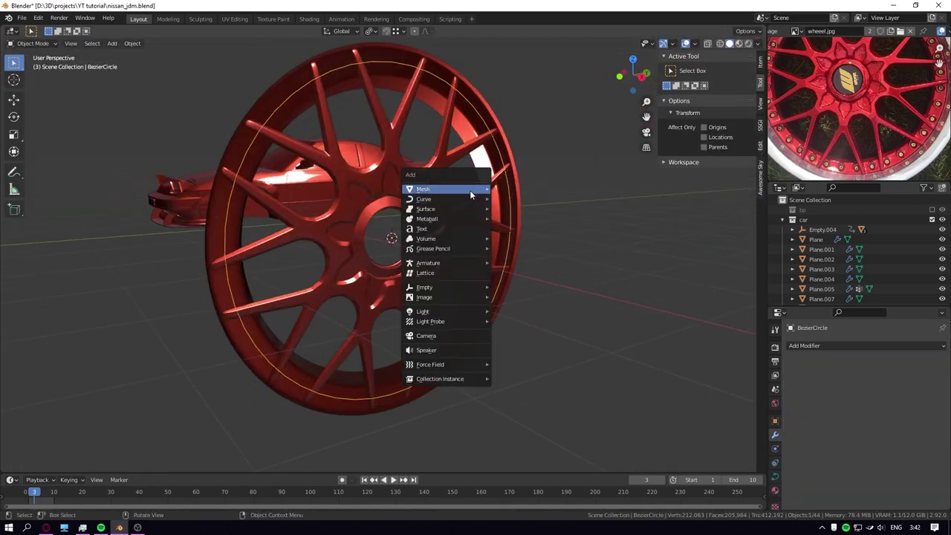
click(543, 223)
key(s)
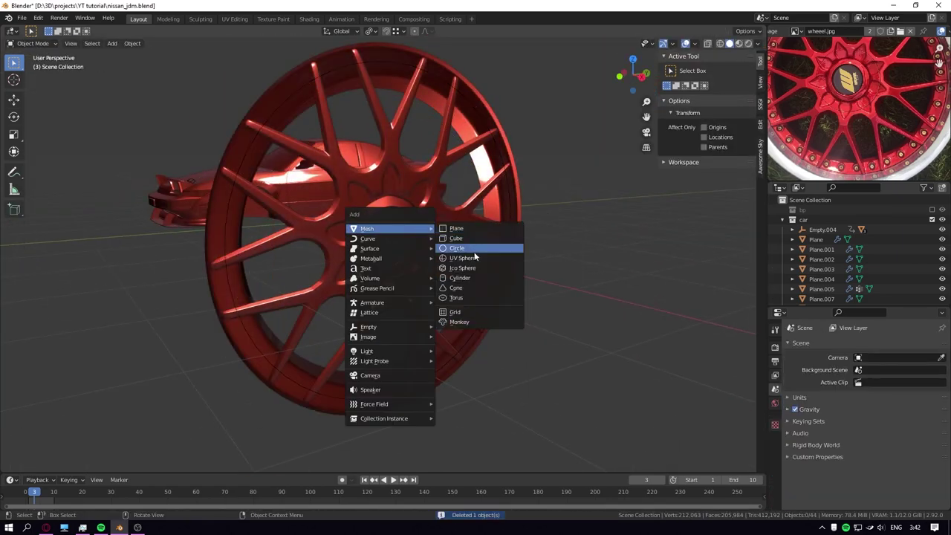
click(488, 248)
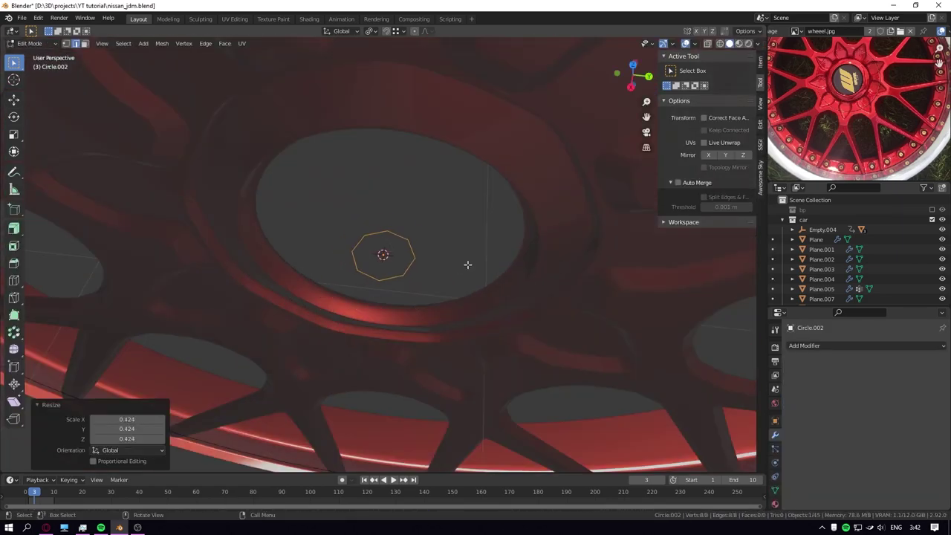
Move the bolt geometry along the X axis toward the rim.
middle_drag(468, 265, 510, 261)
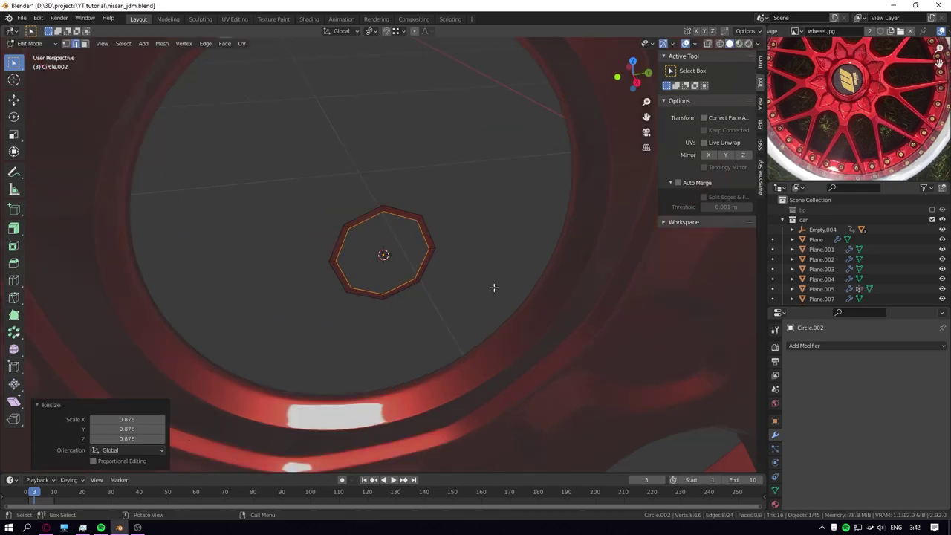
middle_drag(493, 286, 461, 268)
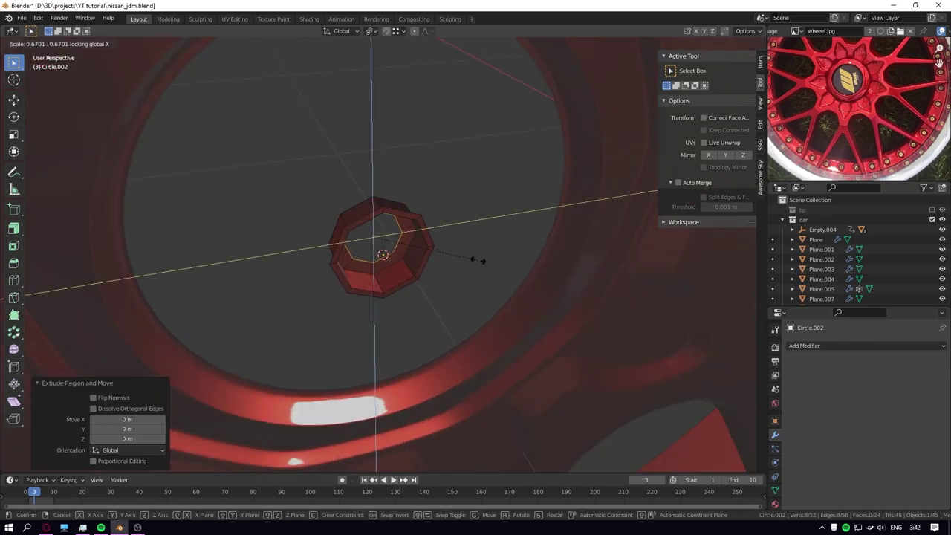
key(g)
key(x)
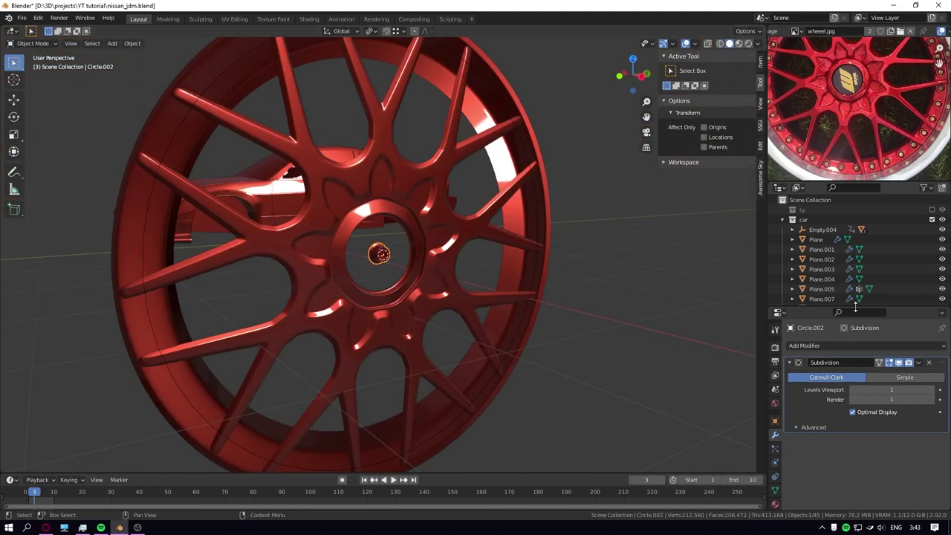
click(866, 346)
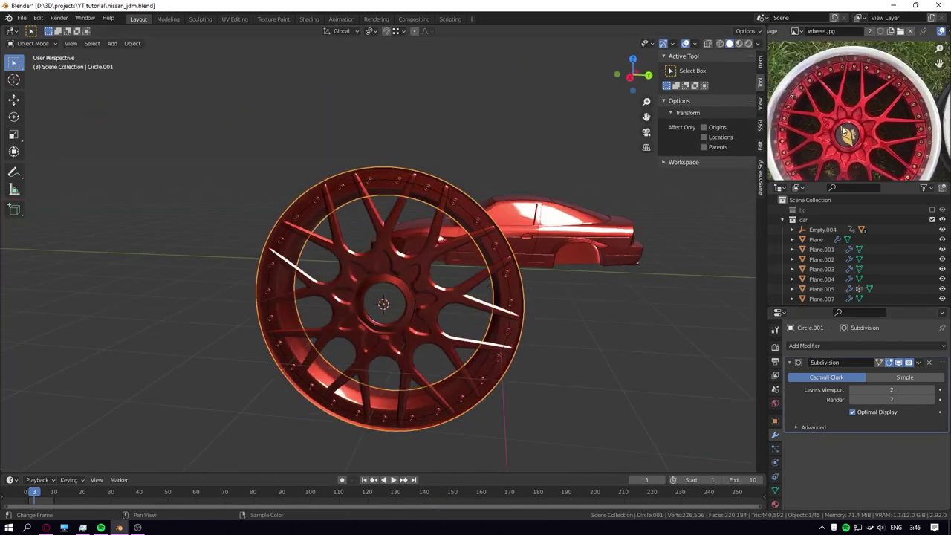
Add an empty at the wheel centre and parent the wheel to it.
key(s)
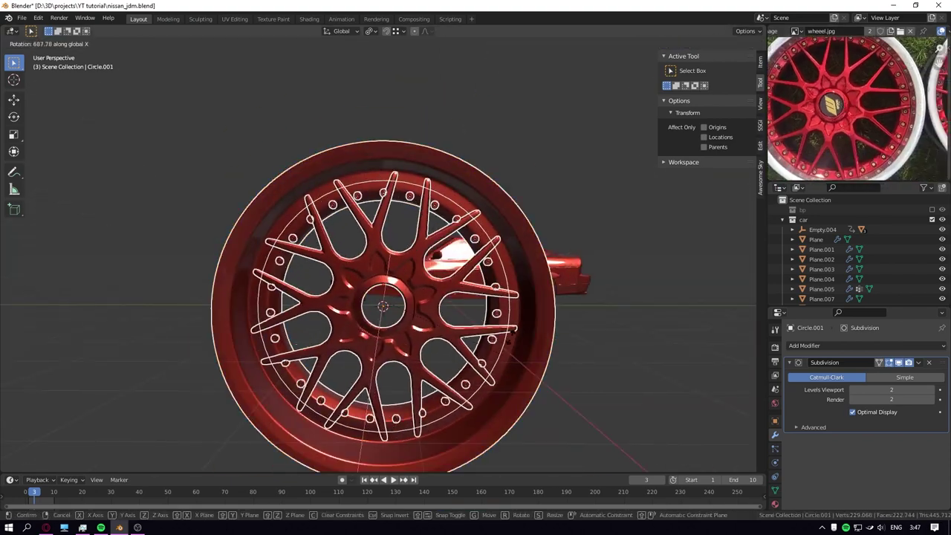
key(shift+a)
mouse_move(469, 347)
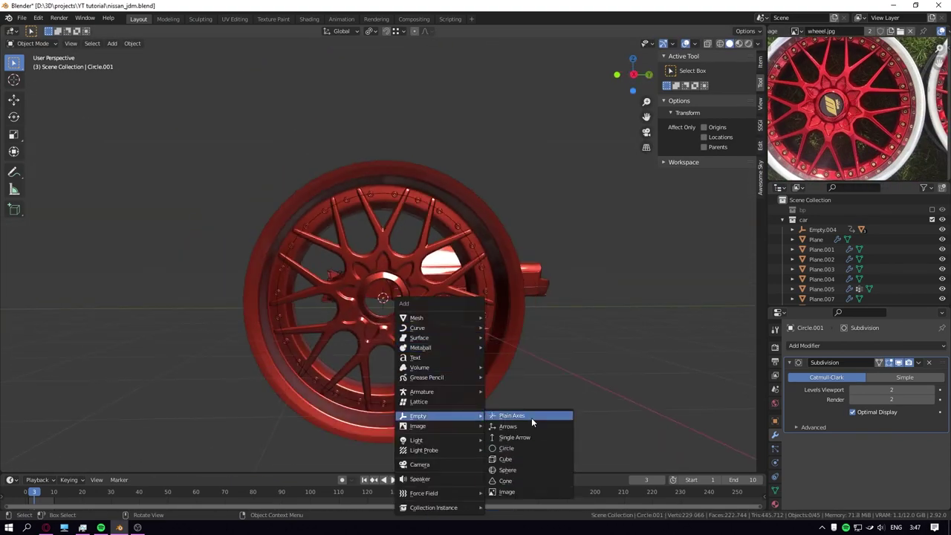
click(532, 418)
key(ctrl+p)
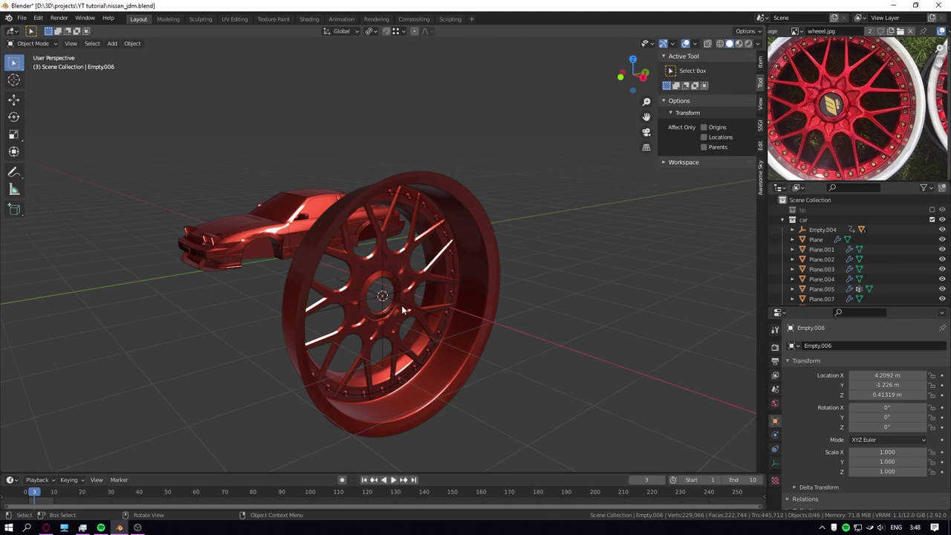
In X-ray right view, scale the wheel down to fit the front arch.
key(KP_3)
click(708, 43)
key(KP_Decimal)
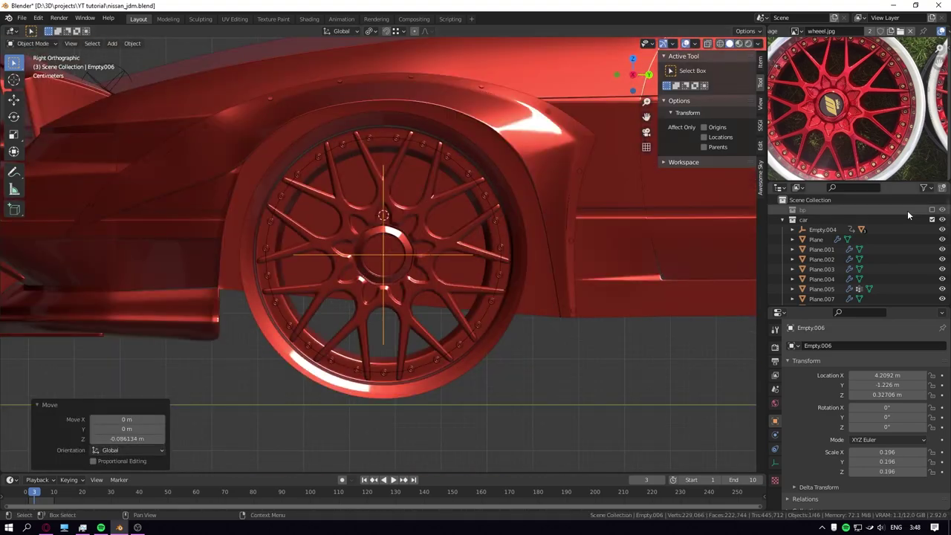
key(s)
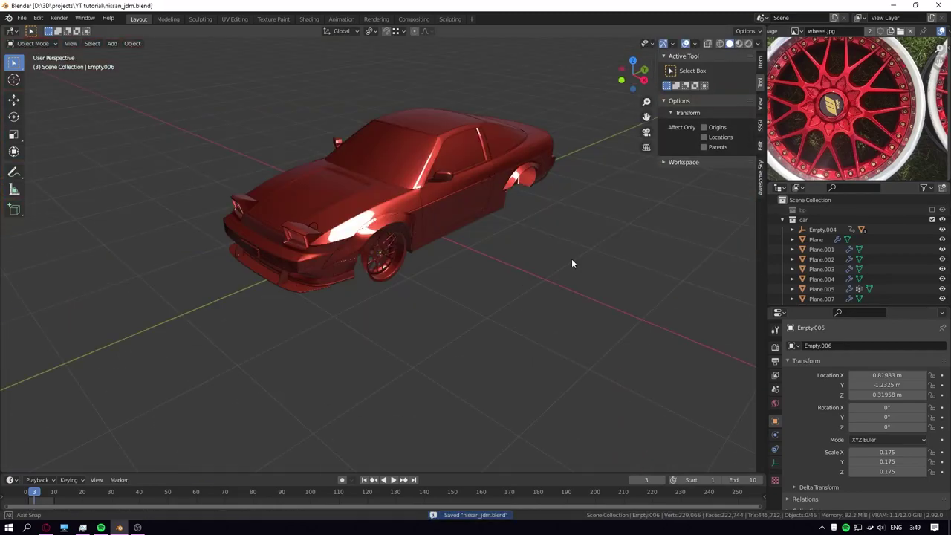
middle_drag(572, 263, 506, 255)
scroll(396, 237, up, 10)
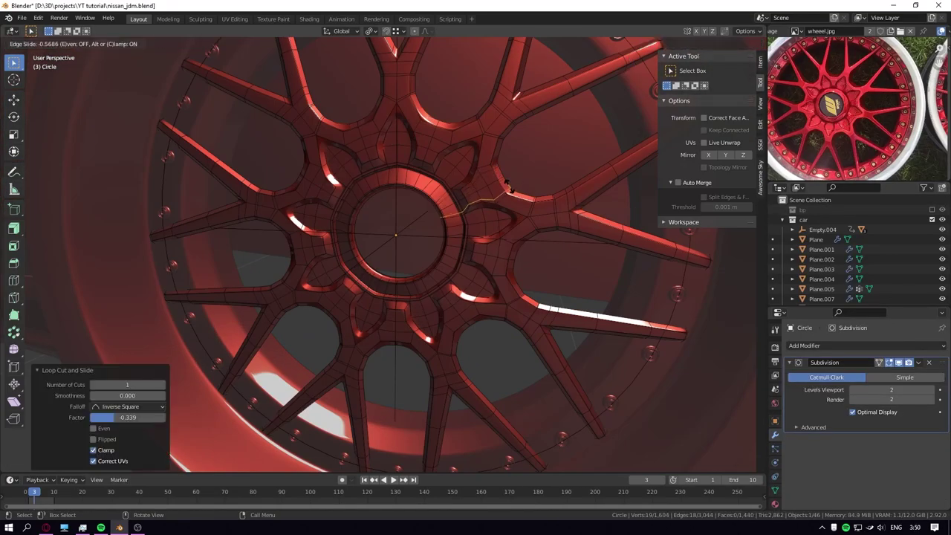
Add an edge loop around the hub and move it along X with proportional editing.
click(400, 305)
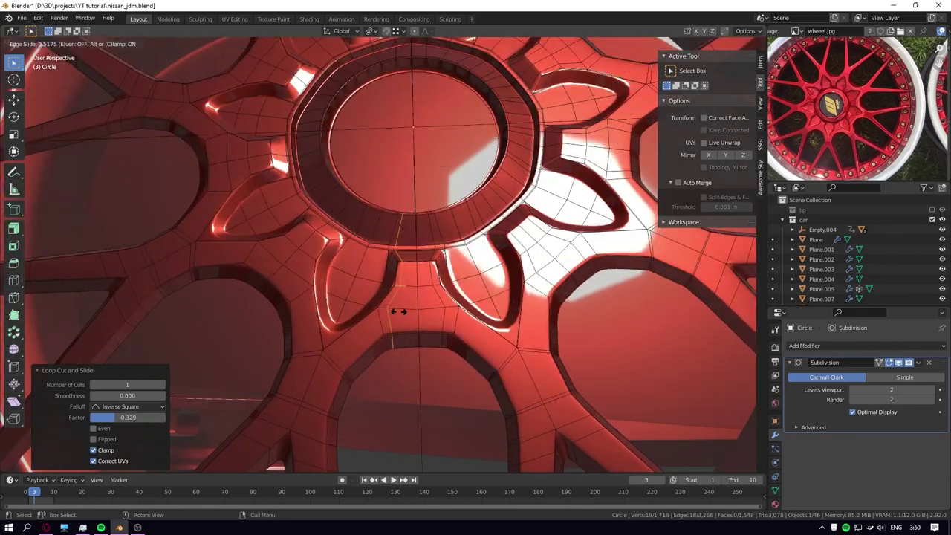
click(275, 165)
middle_drag(275, 165, 353, 84)
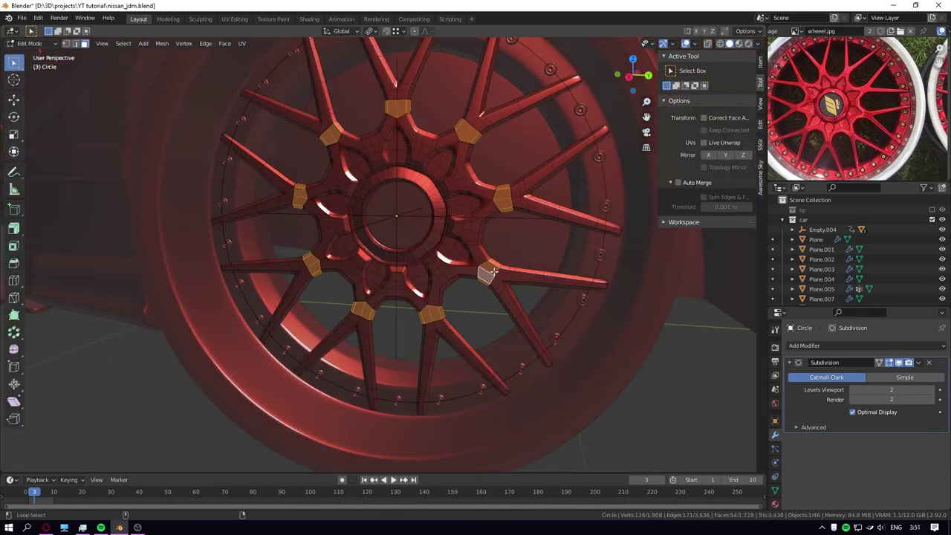
middle_drag(492, 272, 491, 235)
key(o)
key(g)
key(x)
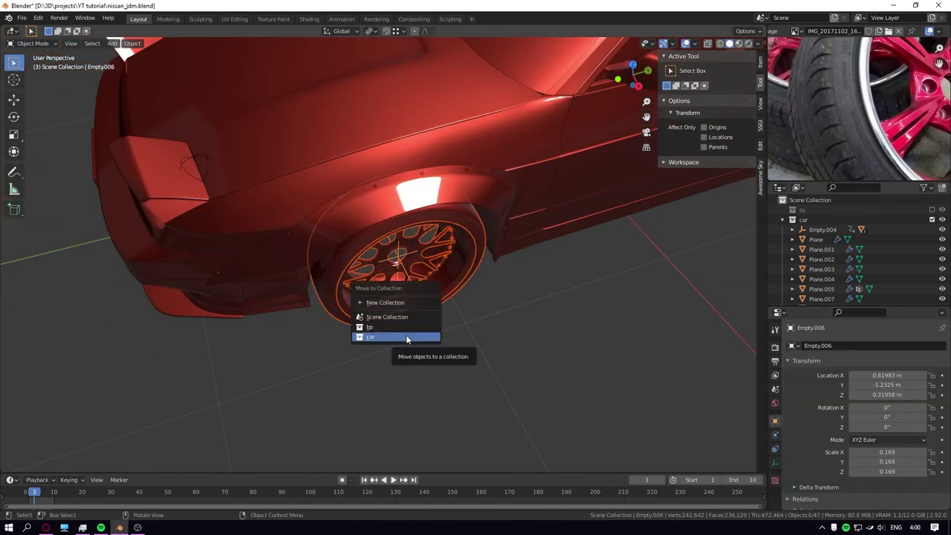
Hide the 'wheel' collection by unchecking it in the Outliner.
click(932, 220)
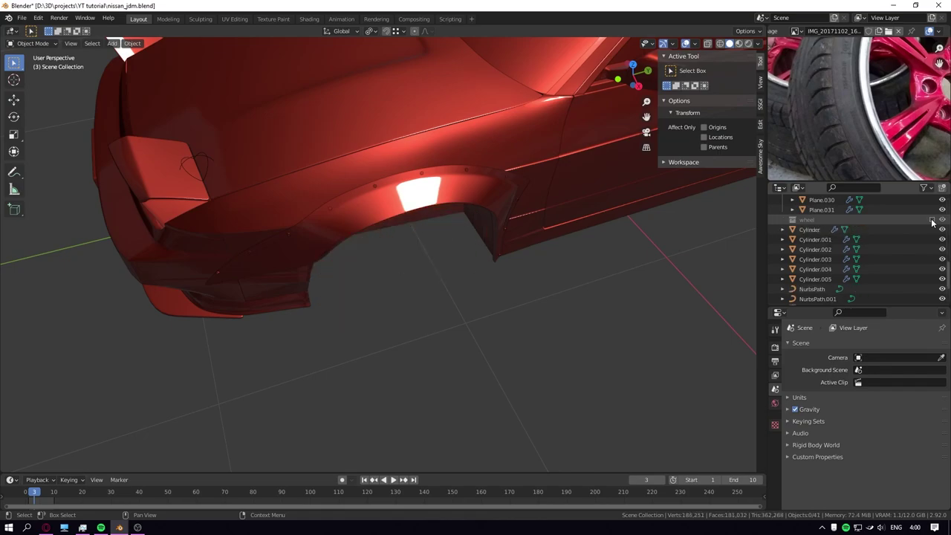
Re-enable the 'wheel' collection and orbit around the car to inspect the wheel.
click(932, 220)
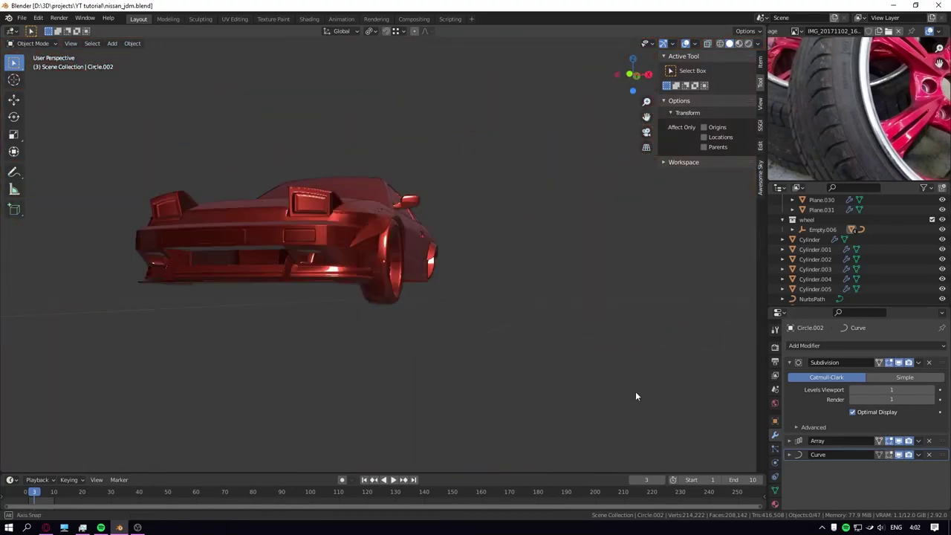
middle_drag(587, 402, 465, 372)
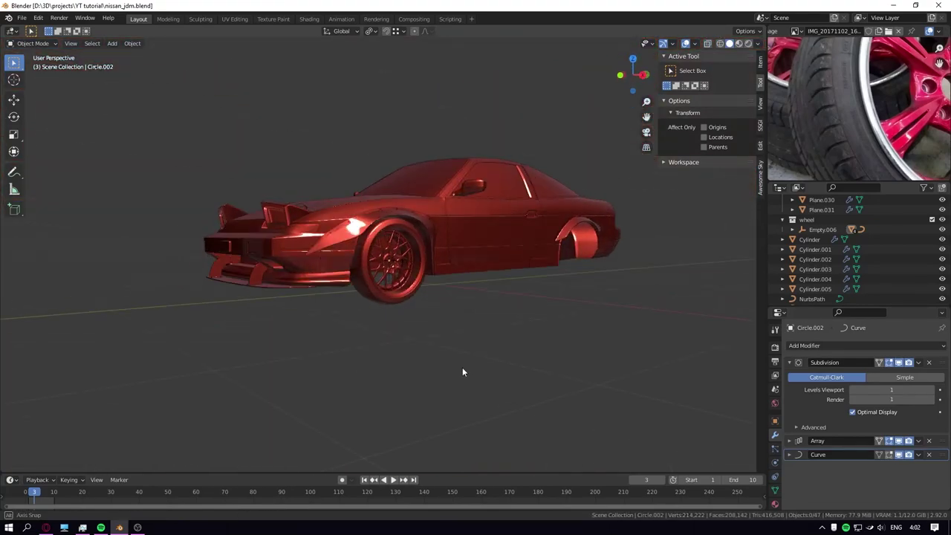
scroll(463, 368, up, 3)
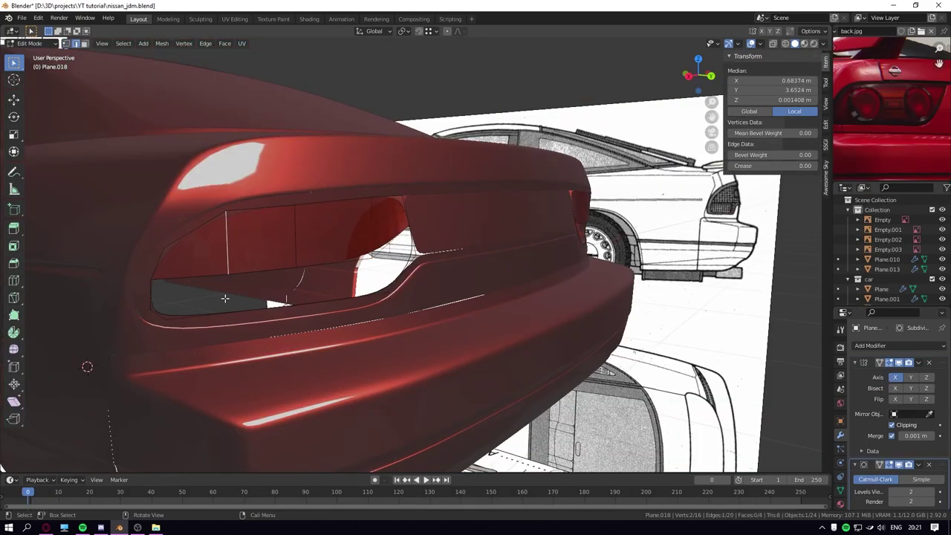
Reposition the rear body's vertices along Y and edge-slide them along the lip.
key(1)
key(KP_Decimal)
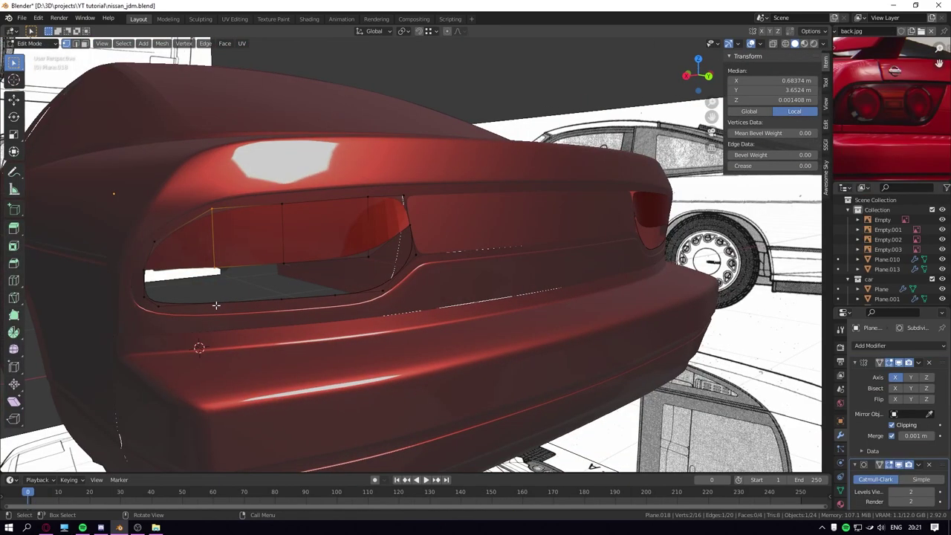
click(391, 228)
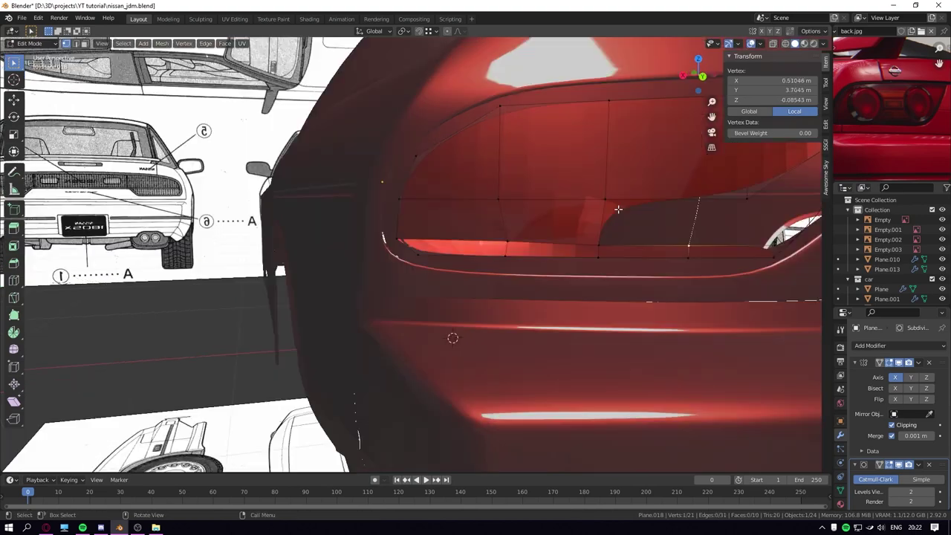
middle_drag(691, 221, 502, 274)
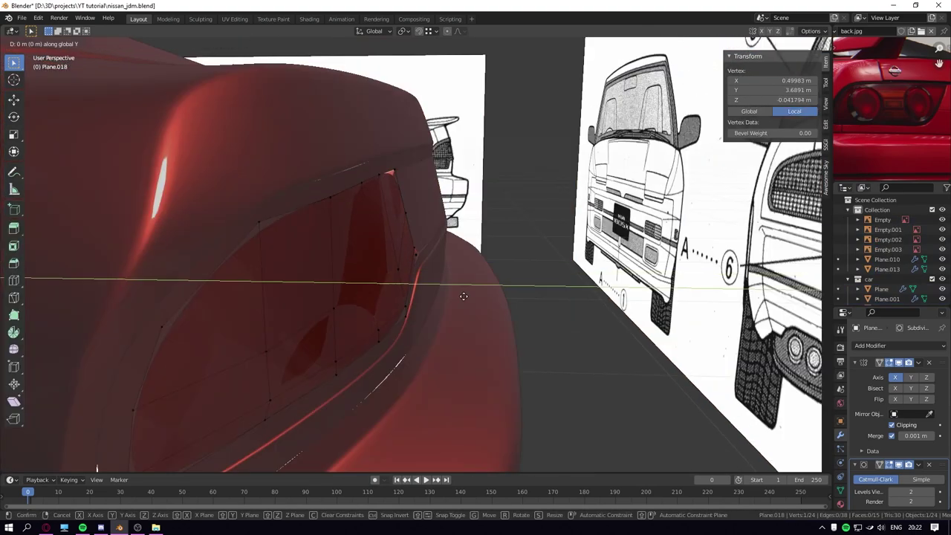
click(463, 296)
middle_drag(463, 296, 419, 287)
click(428, 193)
scroll(419, 265, up, 3)
Extrude the lip edge along Y and add a loop cut along the lip.
key(e)
key(g)
key(y)
click(424, 308)
key(ctrl+r)
drag(419, 287, 418, 287)
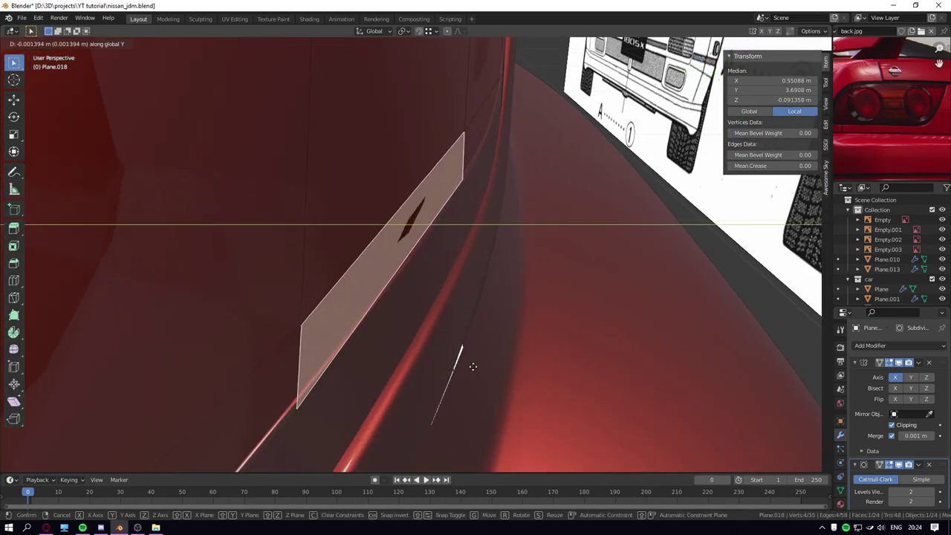
click(473, 367)
middle_drag(472, 366, 515, 298)
click(395, 344)
middle_drag(395, 343, 615, 255)
click(558, 275)
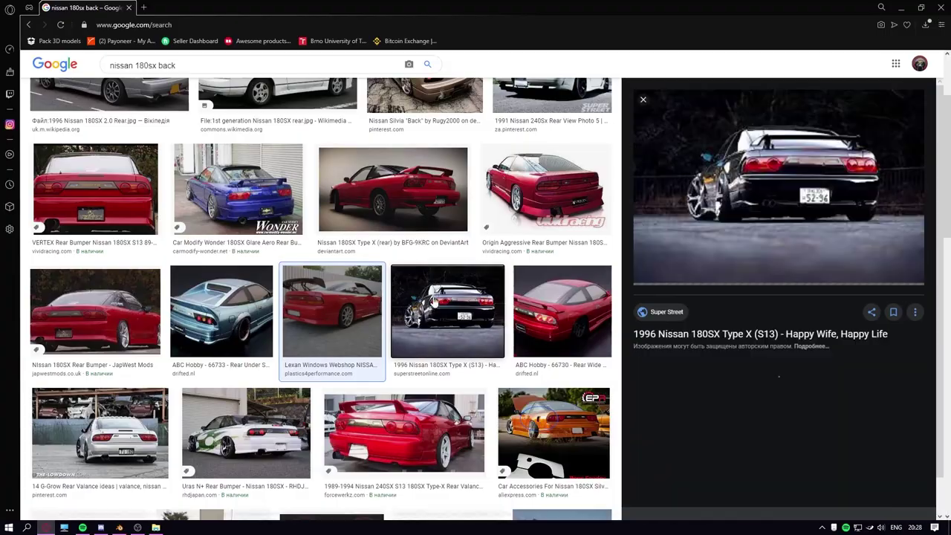
Preview a rear bumper reference photo in the image results.
click(107, 218)
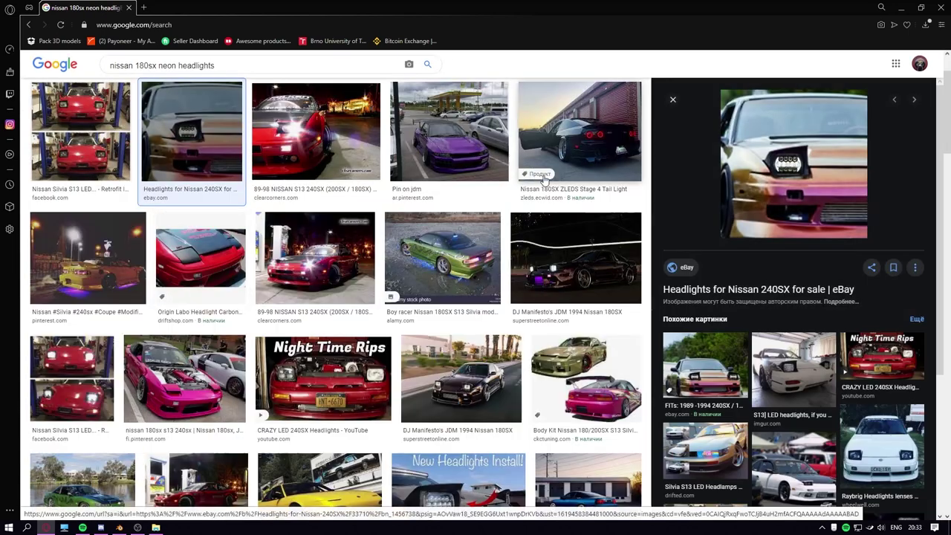
Preview six headlight reference photos, including Headlights for Nissan 240SX and 1997 Nissan 180sx Type X.
click(108, 170)
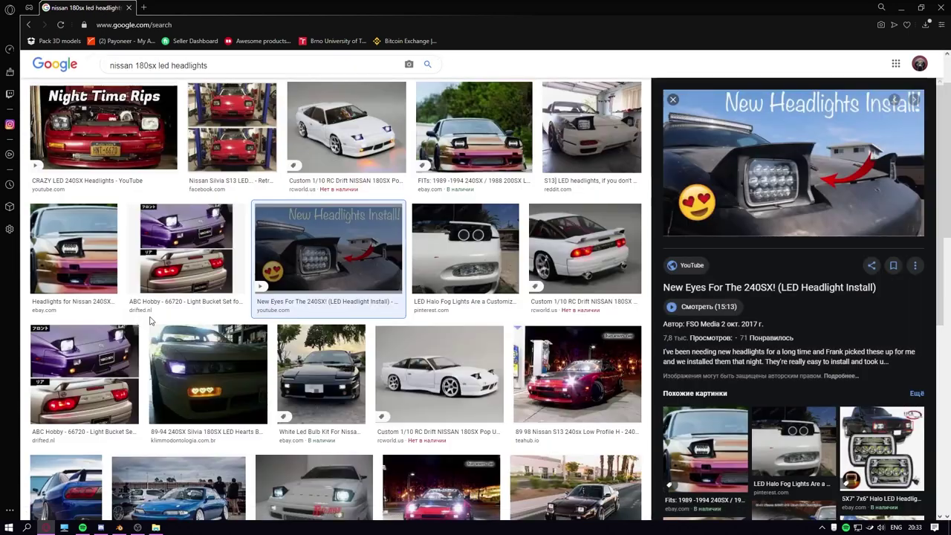
click(465, 249)
click(208, 375)
click(74, 249)
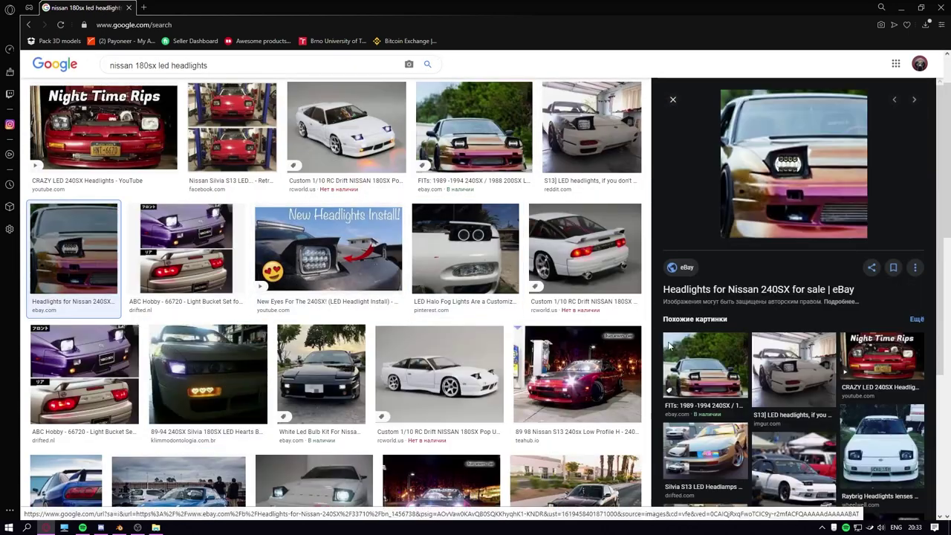
click(111, 219)
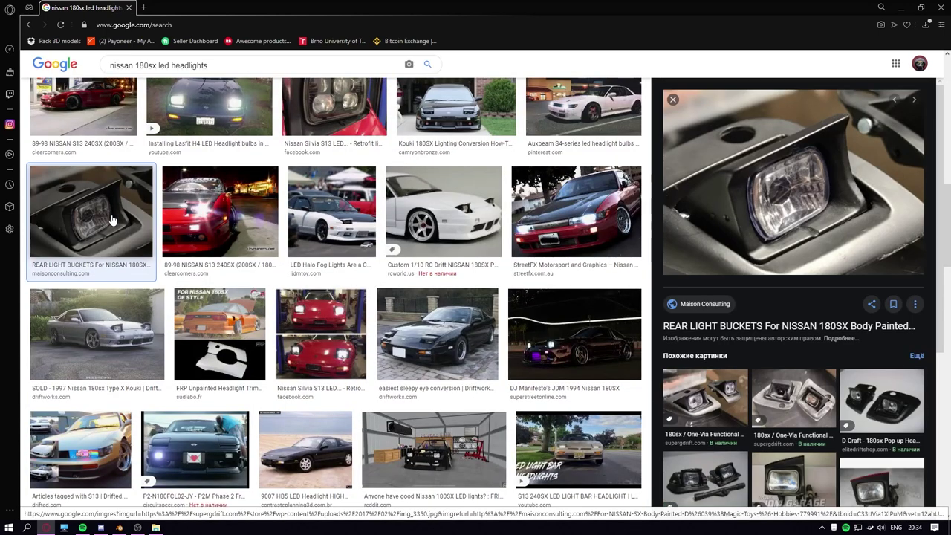
click(144, 335)
Back in Blender, add an arrows empty at the hood and move vertices along local Z.
click(119, 528)
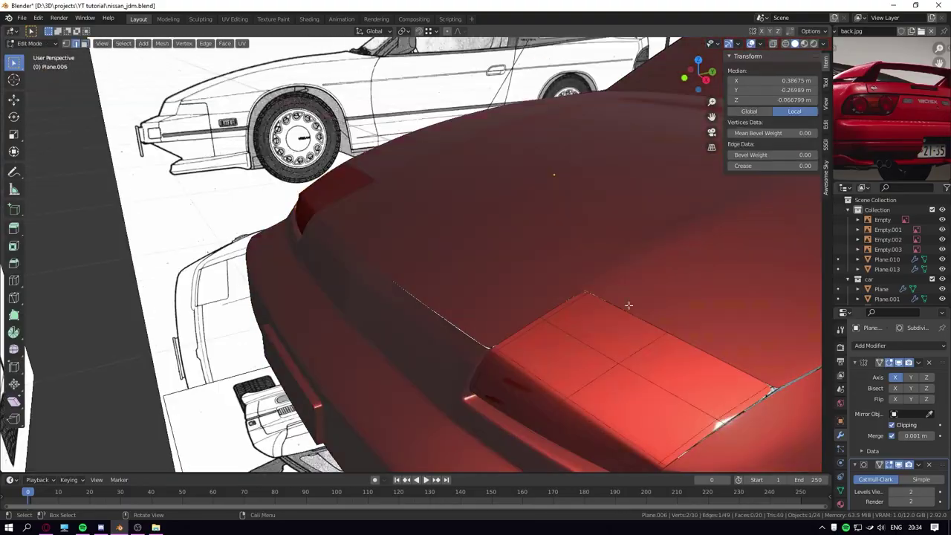
key(shift+a)
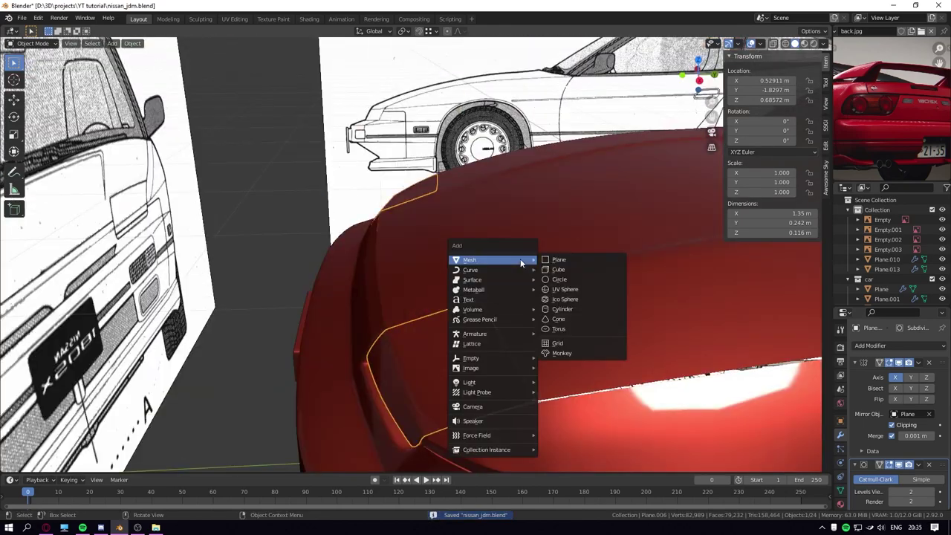
click(563, 369)
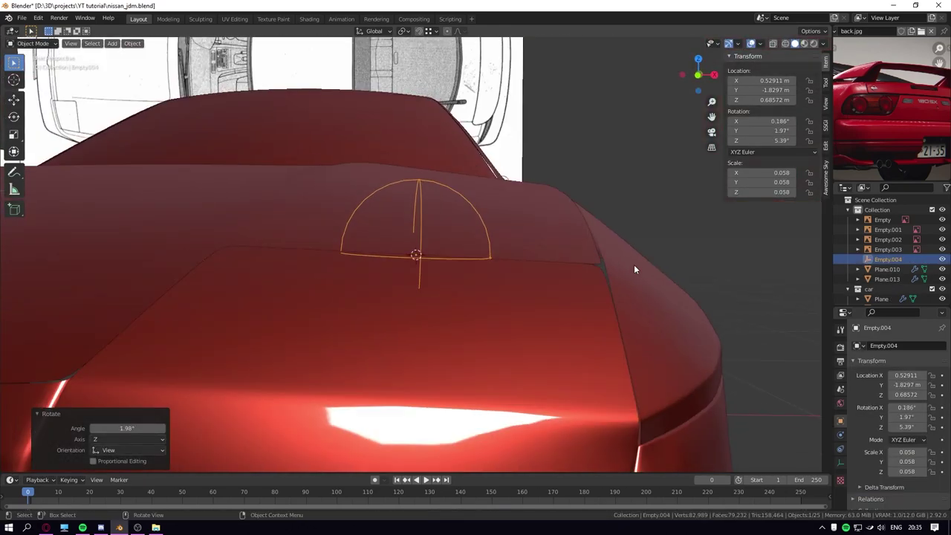
middle_drag(634, 270, 387, 272)
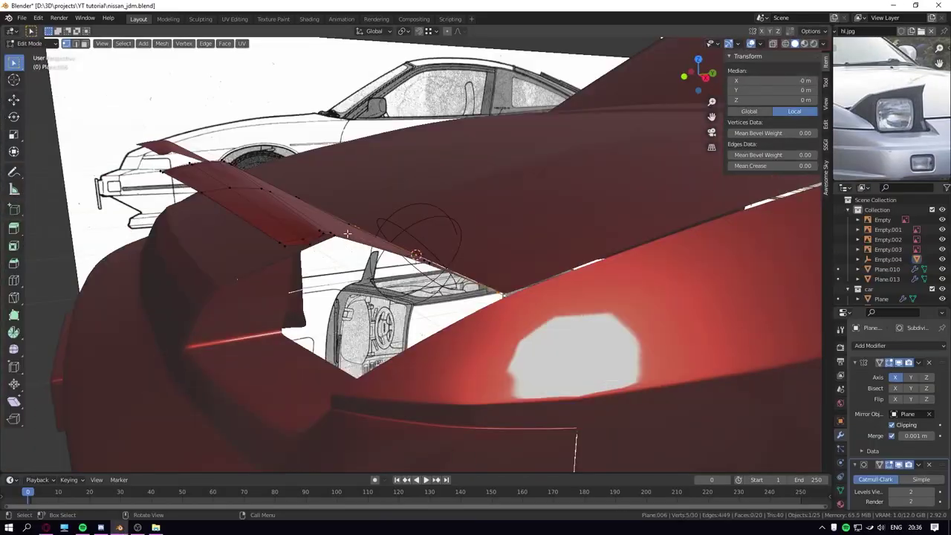
key(g)
key(z)
key(z)
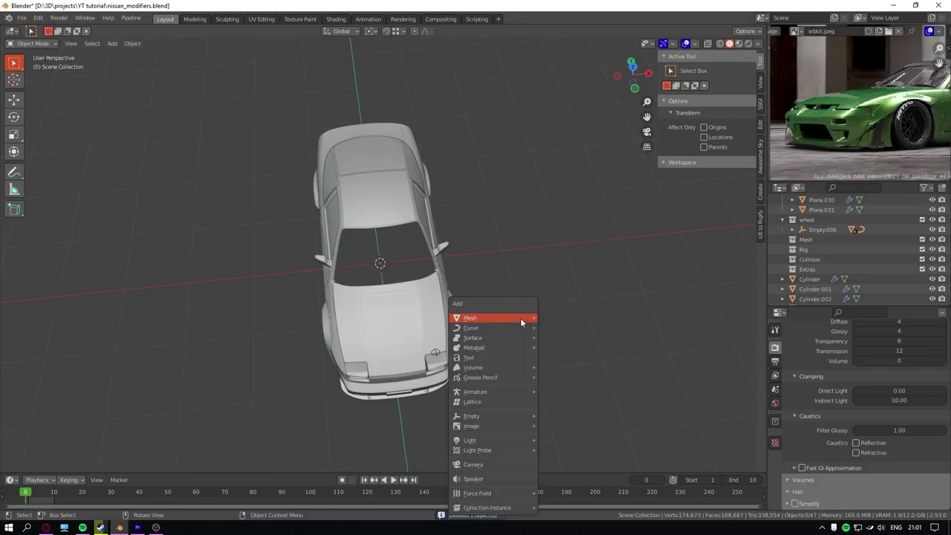
Raise the new plane along Z so it sits above the windshield.
key(g)
key(z)
click(483, 259)
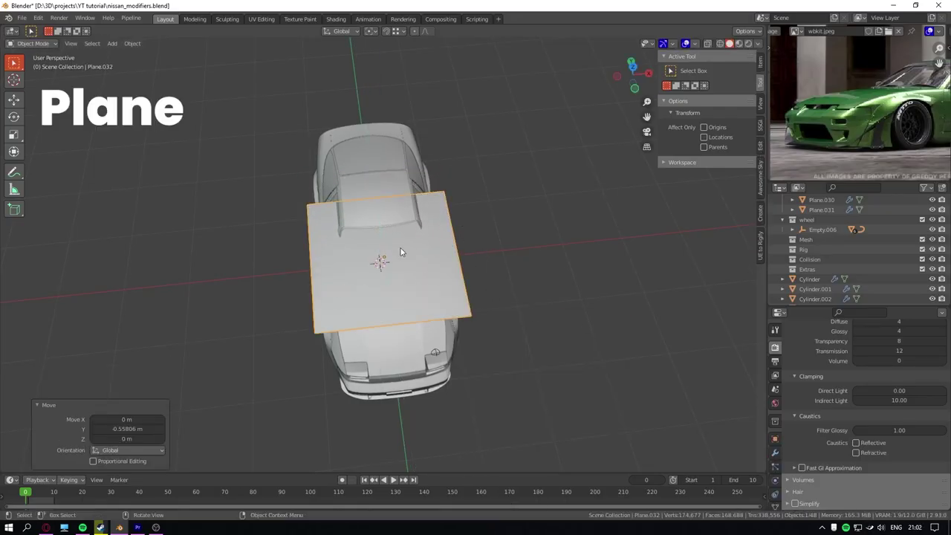
Delete the plane's left half, keeping only the right half.
key(Tab)
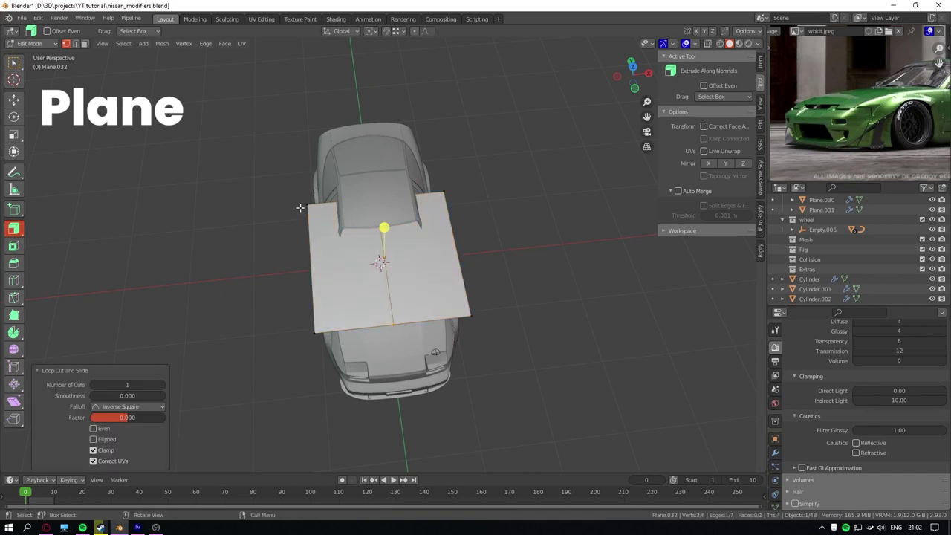
click(336, 238)
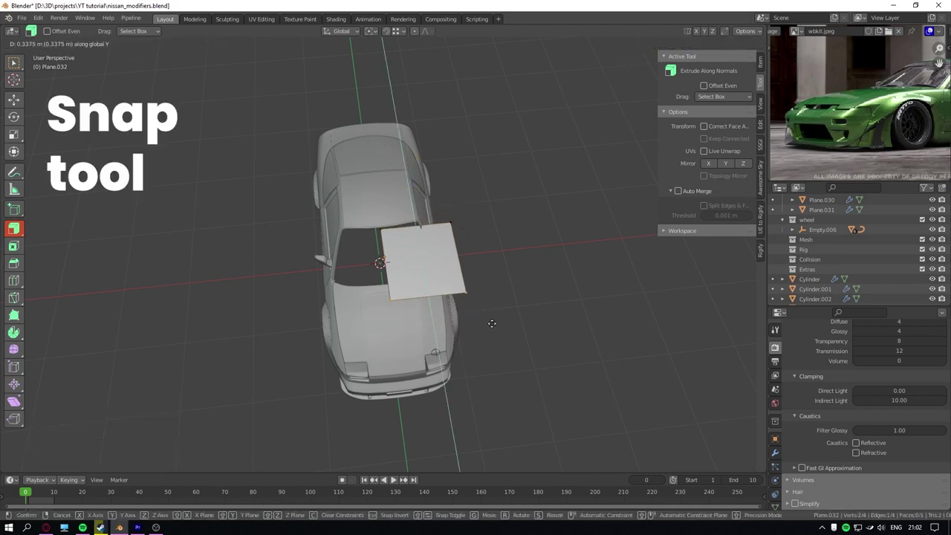
key(Tab)
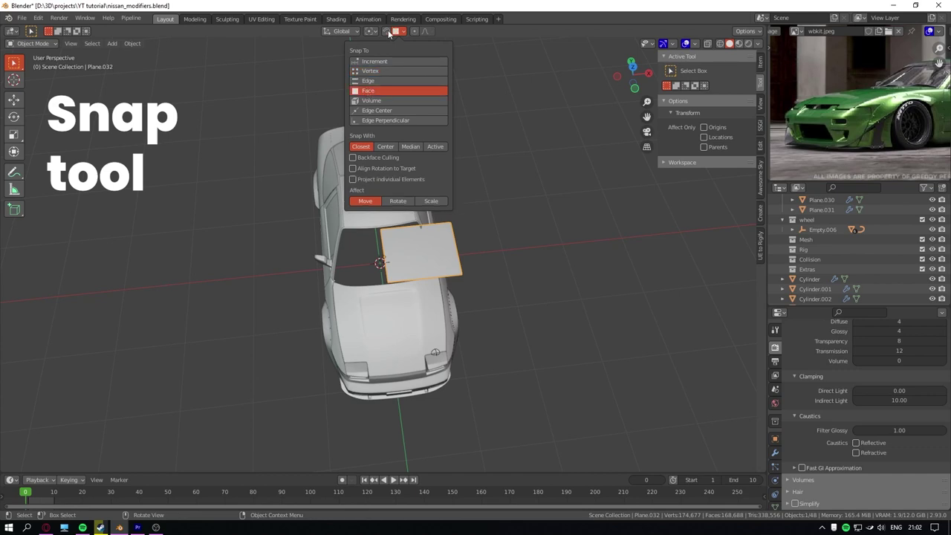
scroll(530, 272, up, 4)
middle_drag(530, 272, 474, 212)
Give Plane.032 a Mirror modifier and a level-2 Subdivision Surface modifier.
scroll(450, 238, up, 4)
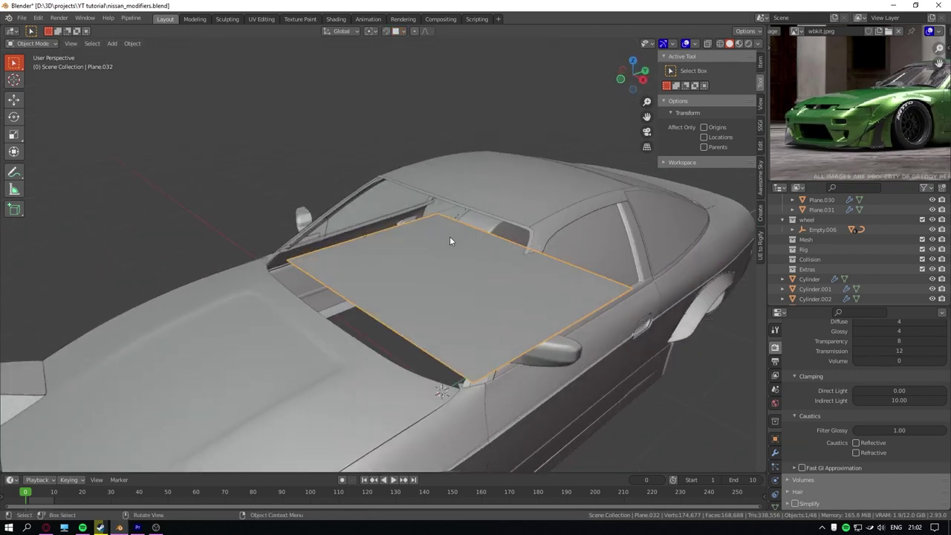
click(810, 346)
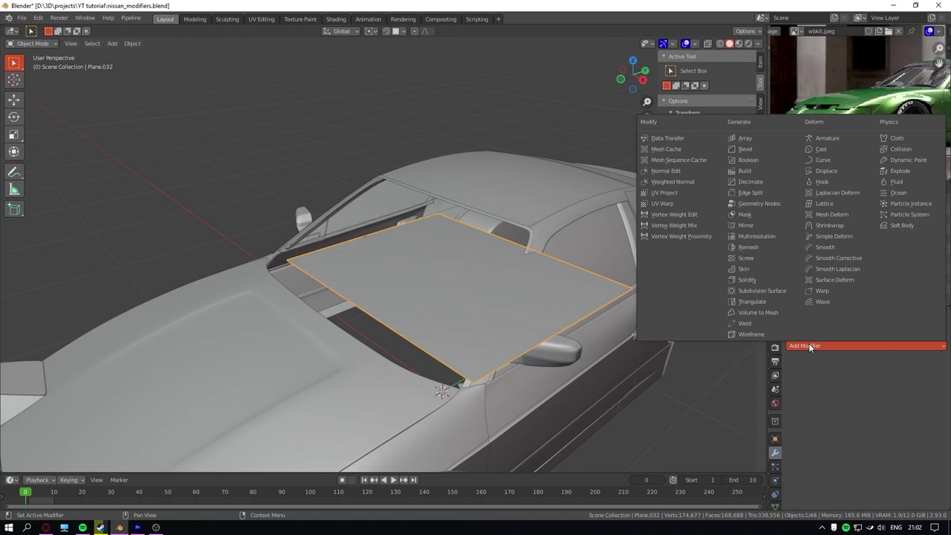
click(746, 225)
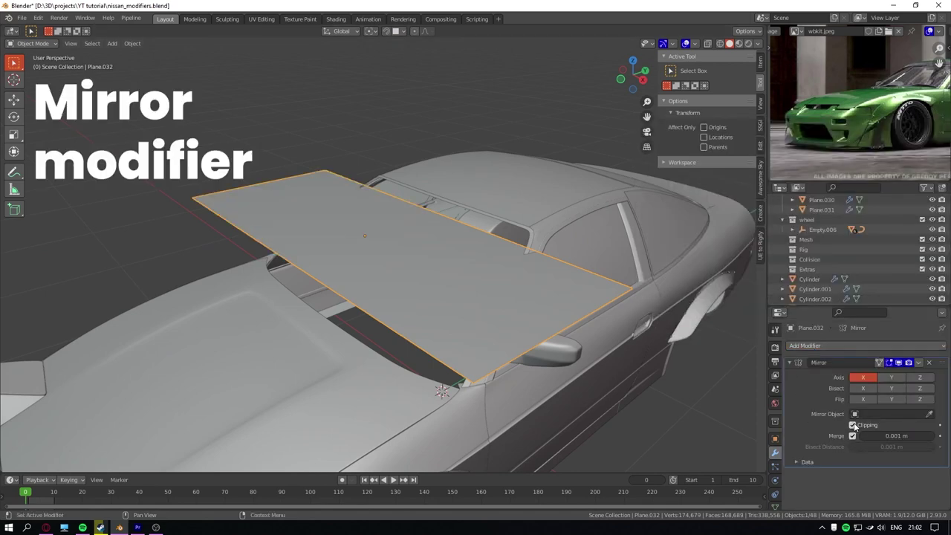
click(795, 346)
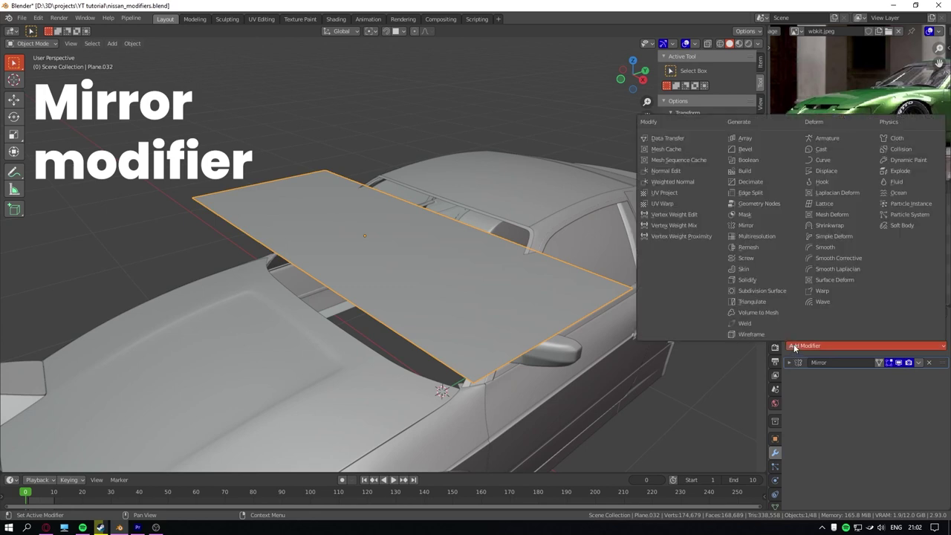
click(764, 291)
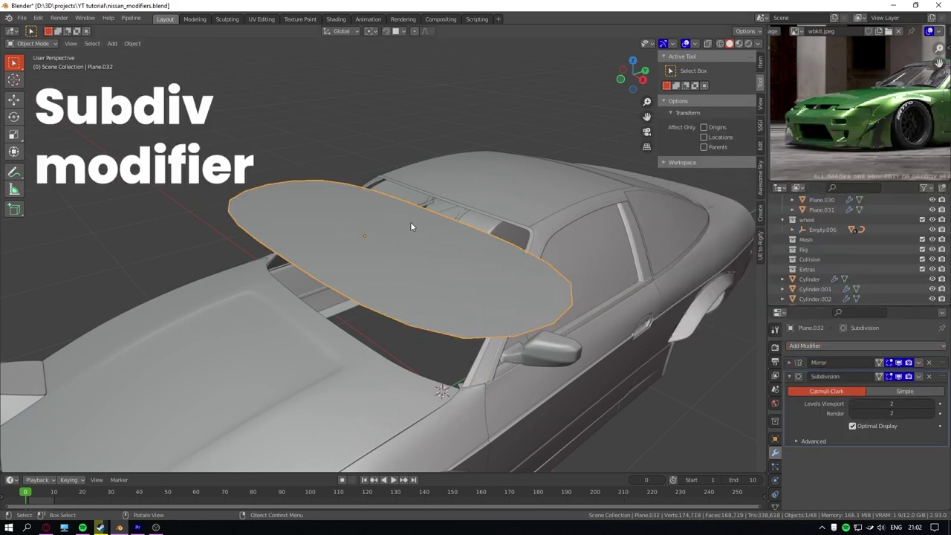
key(Tab)
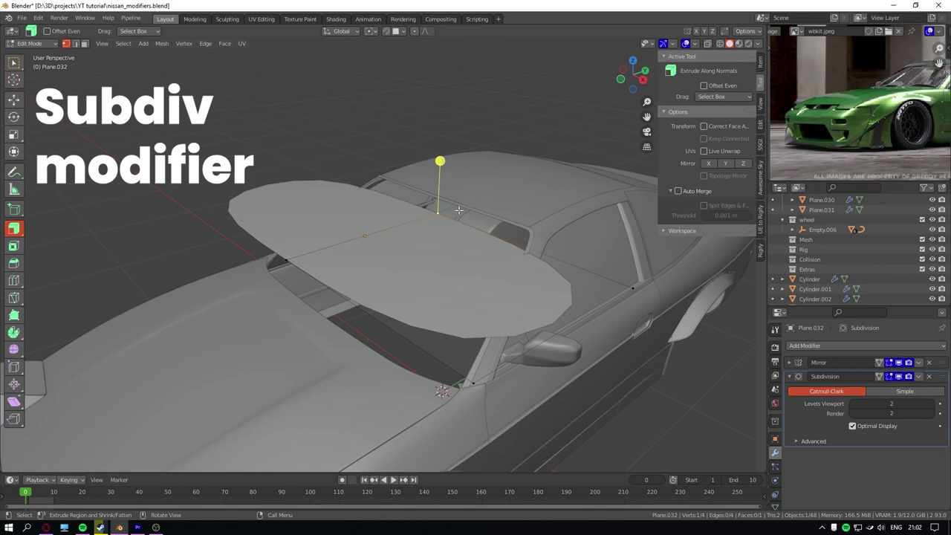
Snap the plane's corner vertex onto the roof frame with Ctrl snapping.
key(KP_7)
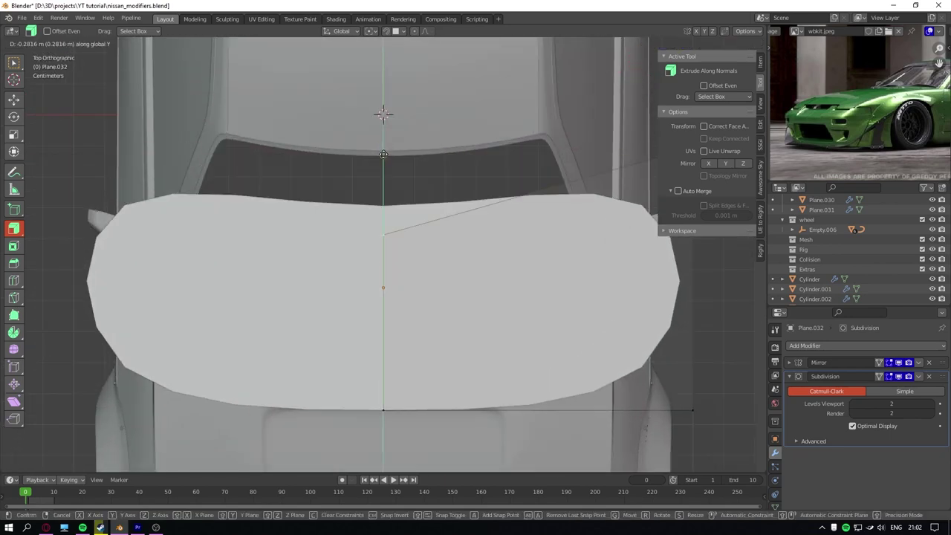
middle_drag(392, 154, 383, 194)
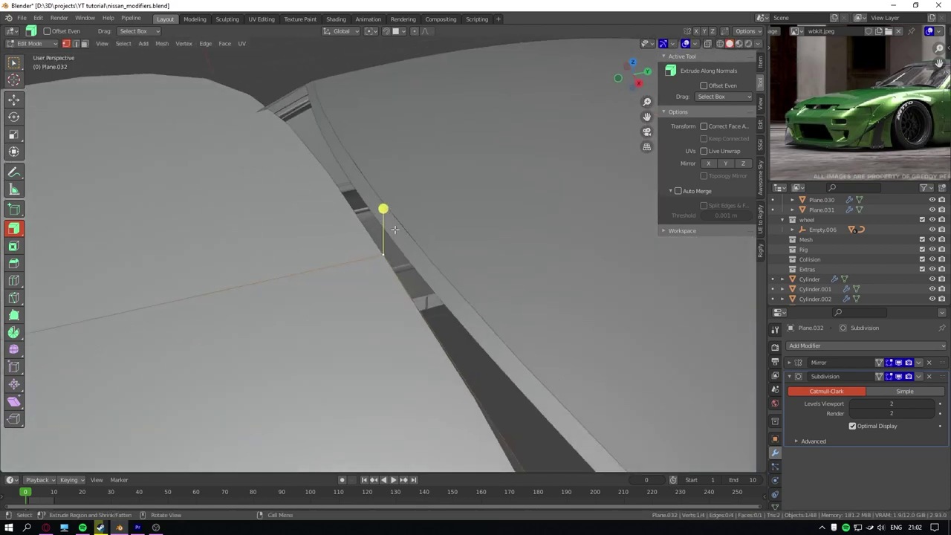
key(ctrl)
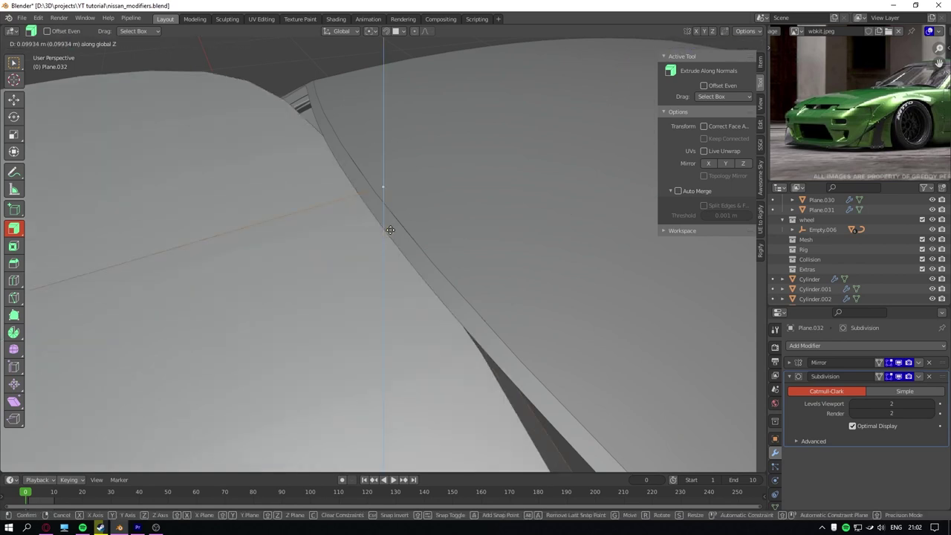
middle_drag(388, 228, 400, 201)
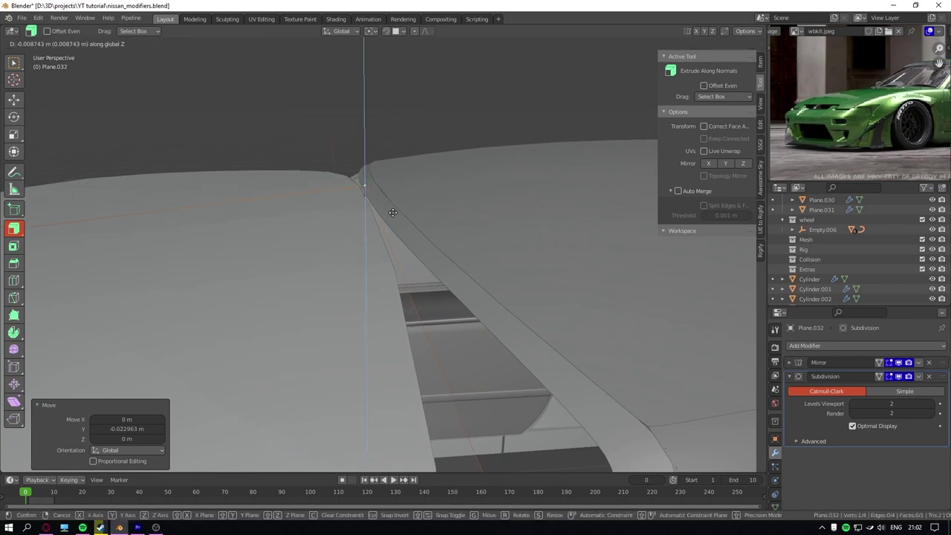
scroll(393, 213, down, 6)
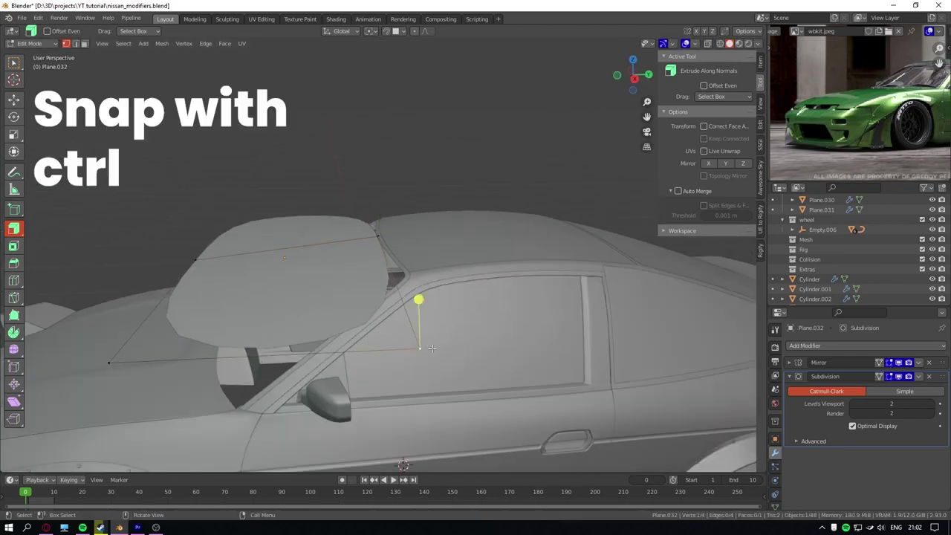
scroll(432, 348, up, 5)
key(g)
click(446, 262)
Move another plane vertex so it follows the windshield glass.
scroll(384, 356, down, 6)
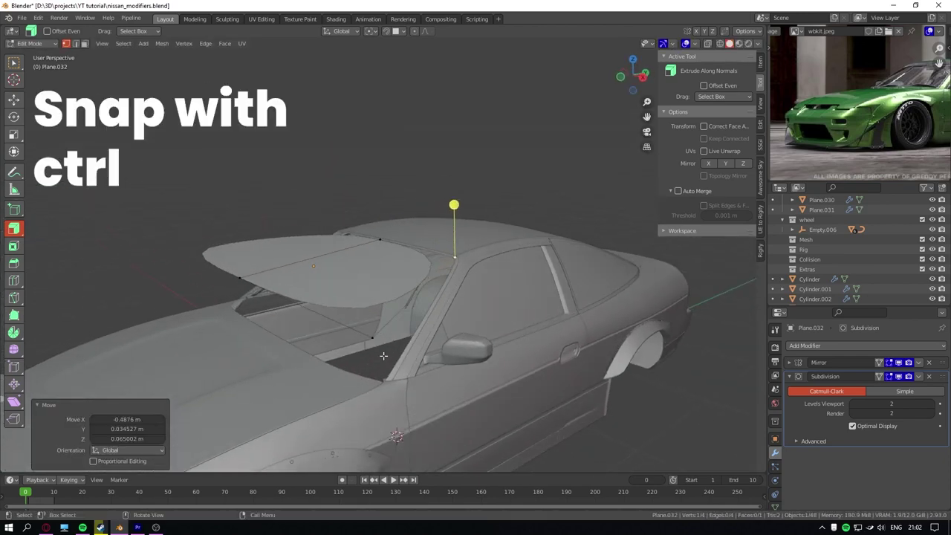
middle_drag(384, 356, 400, 388)
key(g)
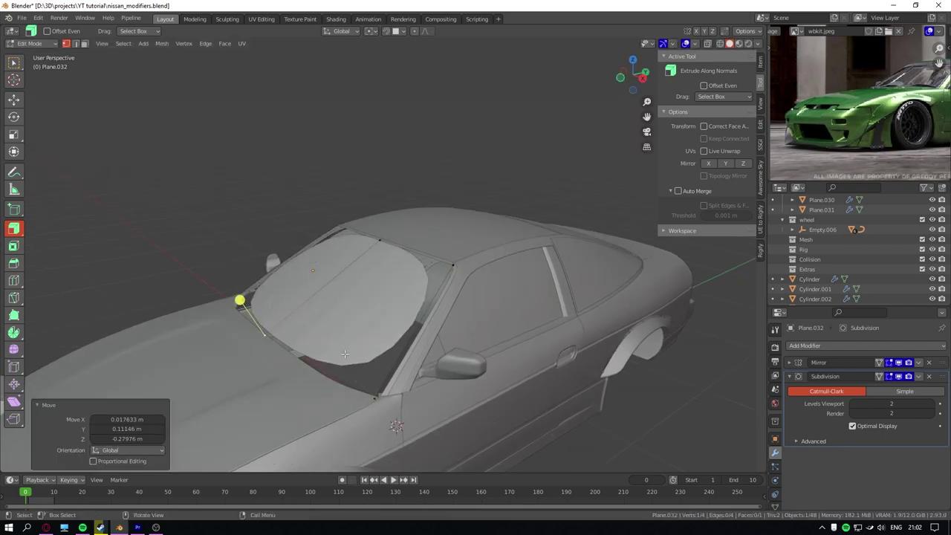
scroll(345, 354, up, 5)
Move the selected windshield vertex vertically along Z.
key(g)
key(z)
scroll(461, 302, down, 4)
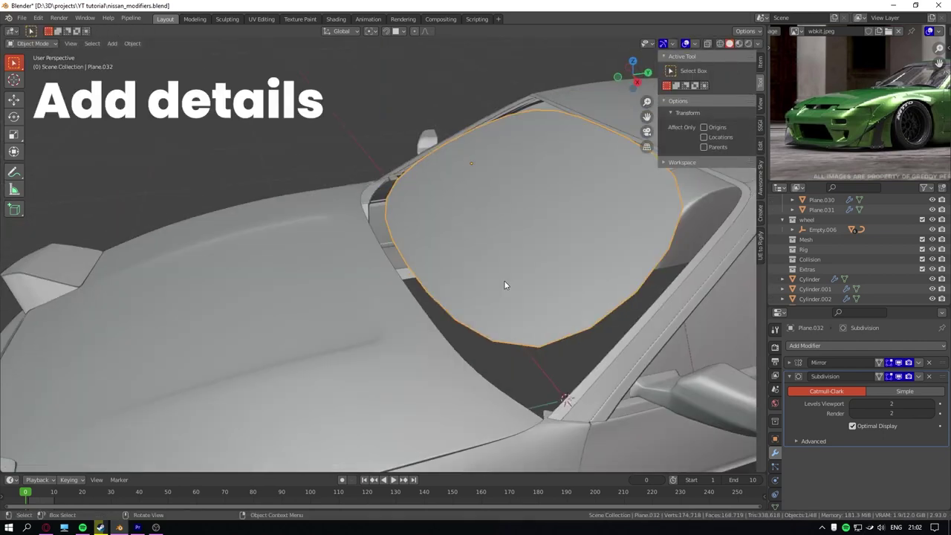
middle_drag(504, 280, 574, 240)
Add an edge loop to the windshield and shift its new vertex along Y.
key(ctrl+r)
scroll(532, 304, up, 3)
middle_drag(446, 290, 414, 266)
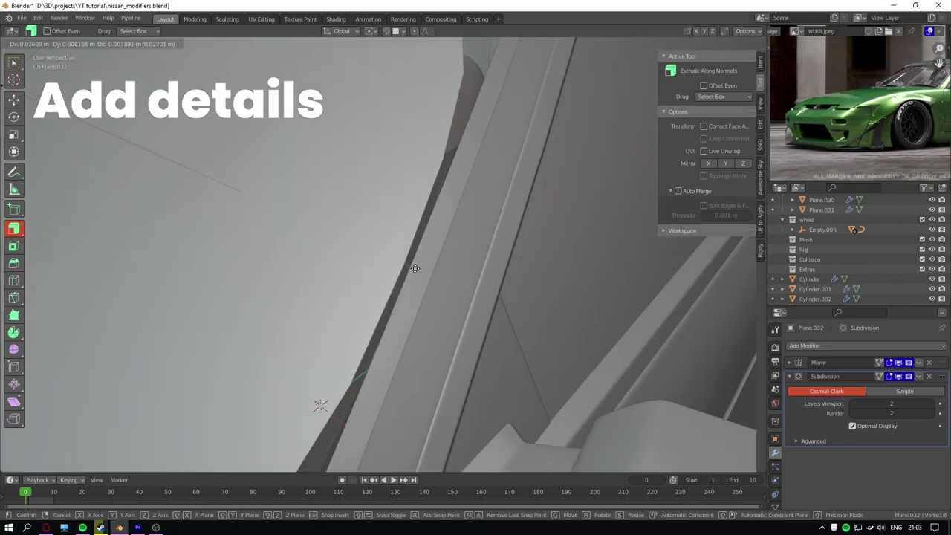
key(g)
click(409, 268)
scroll(398, 269, down, 3)
click(306, 403)
scroll(320, 387, up, 5)
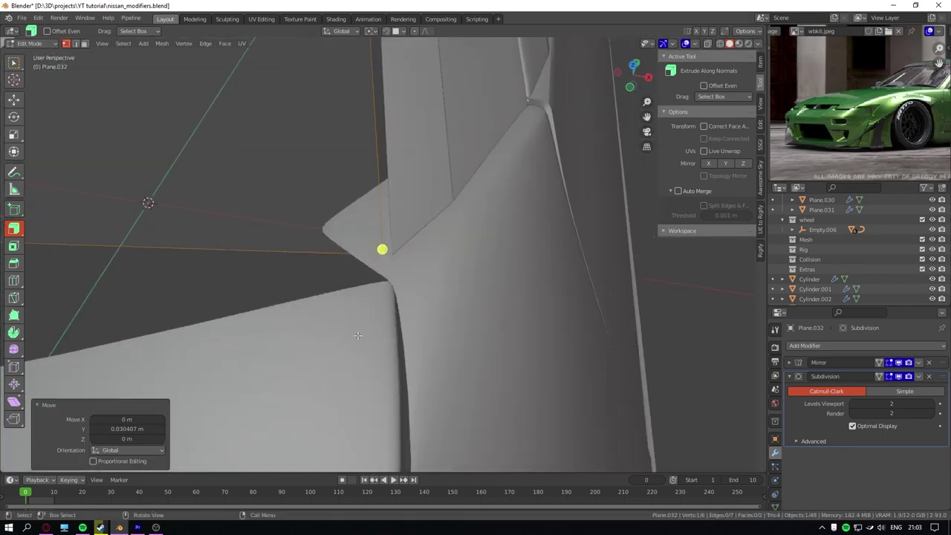
middle_drag(386, 313, 431, 340)
scroll(431, 340, down, 5)
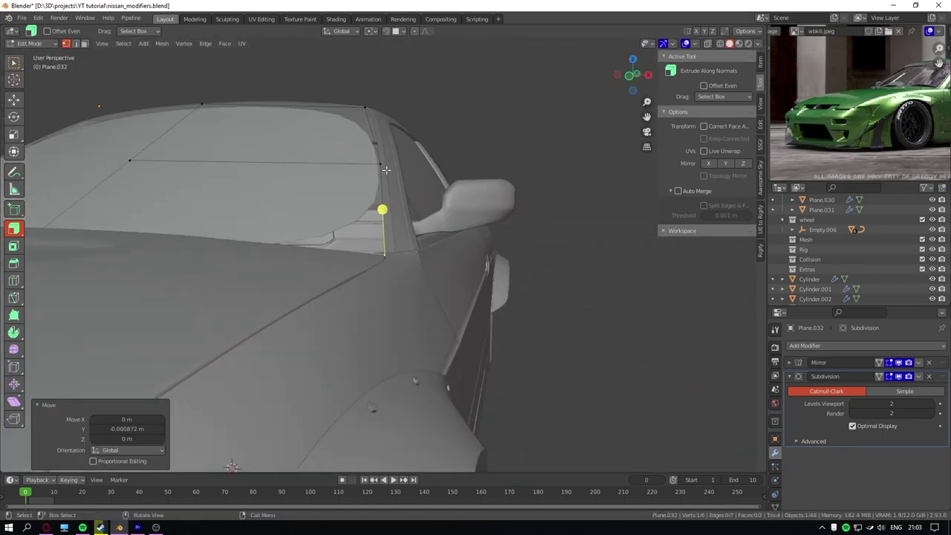
Slide the windshield edge along the pillar to meet the frame.
click(14, 62)
middle_drag(312, 268, 386, 285)
scroll(386, 285, up, 3)
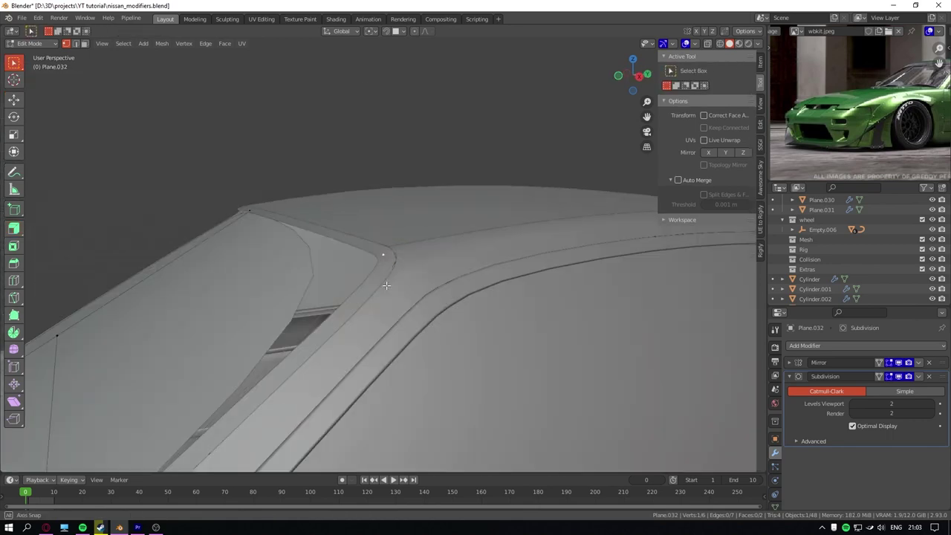
click(368, 277)
click(375, 273)
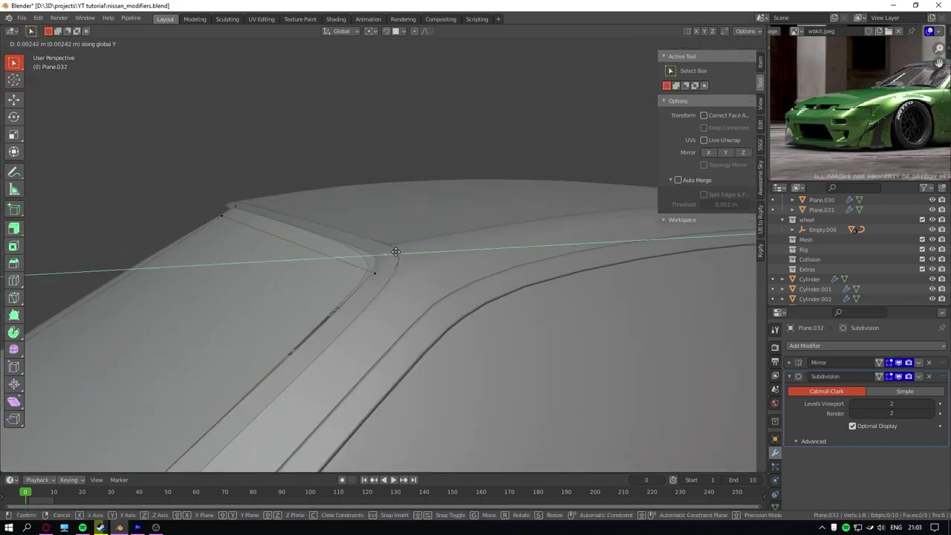
scroll(375, 273, down, 6)
Cut a second loop across the windshield, reposition it, and save the file.
key(ctrl+r)
click(301, 288)
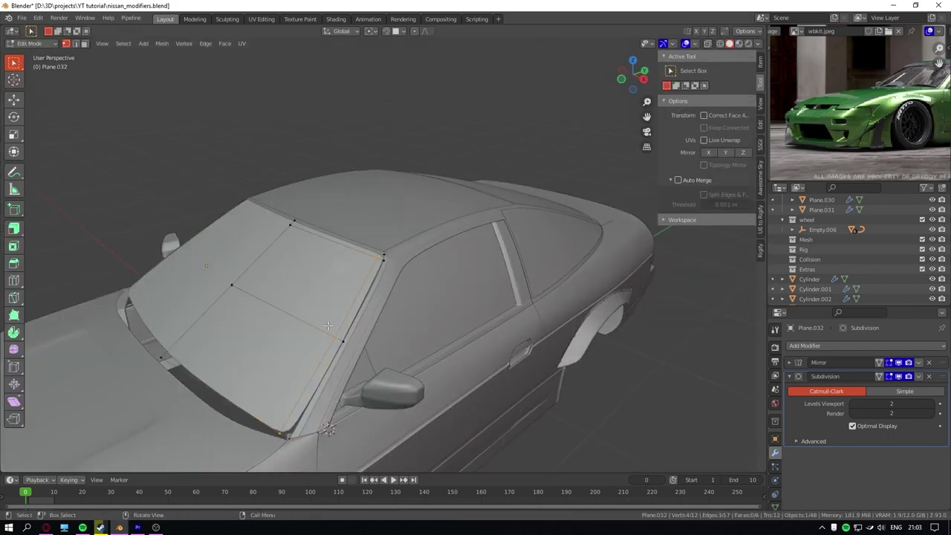
key(g)
click(340, 351)
scroll(340, 351, down, 5)
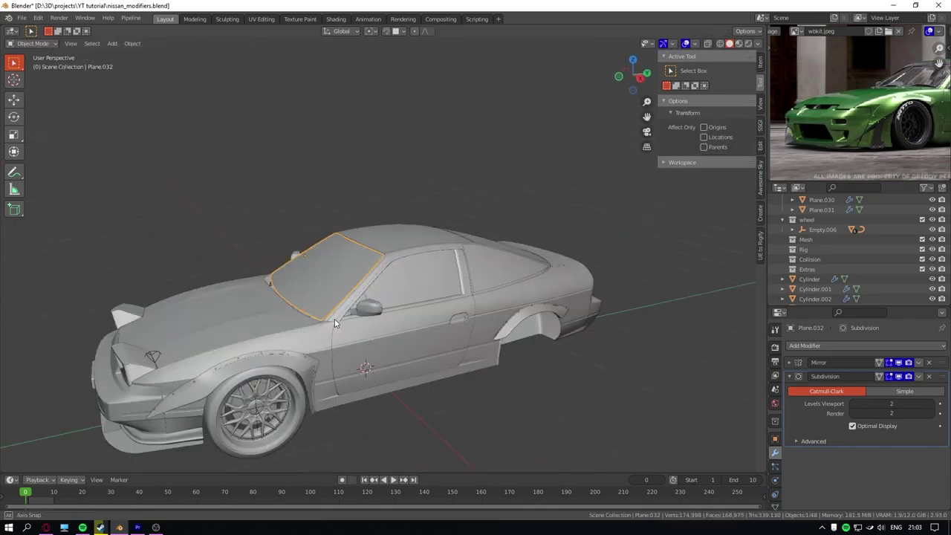
scroll(313, 203, up, 6)
middle_drag(313, 202, 421, 346)
key(ctrl+s)
Lower the windshield's bottom-left border edges along Z into the frame.
key(Tab)
key(Tab)
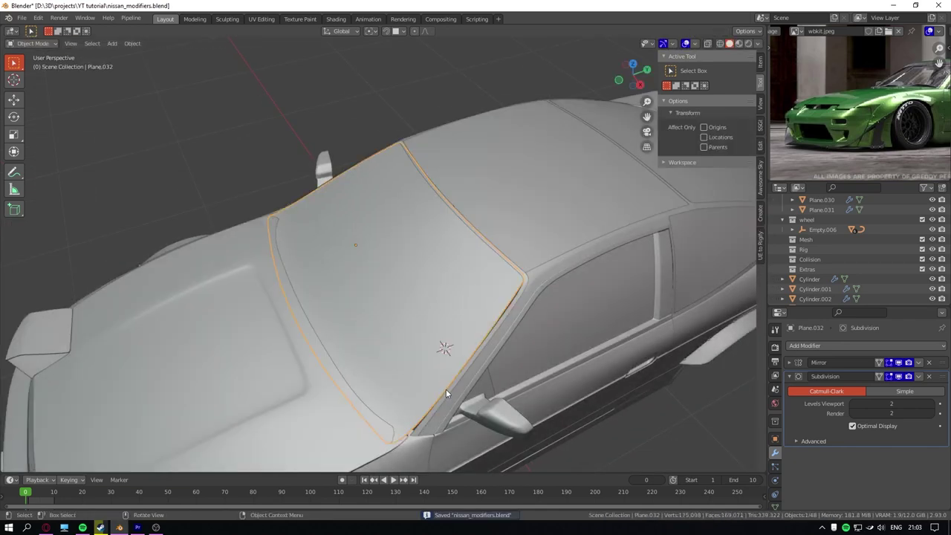
click(390, 437)
key(Tab)
key(Tab)
key(g)
key(z)
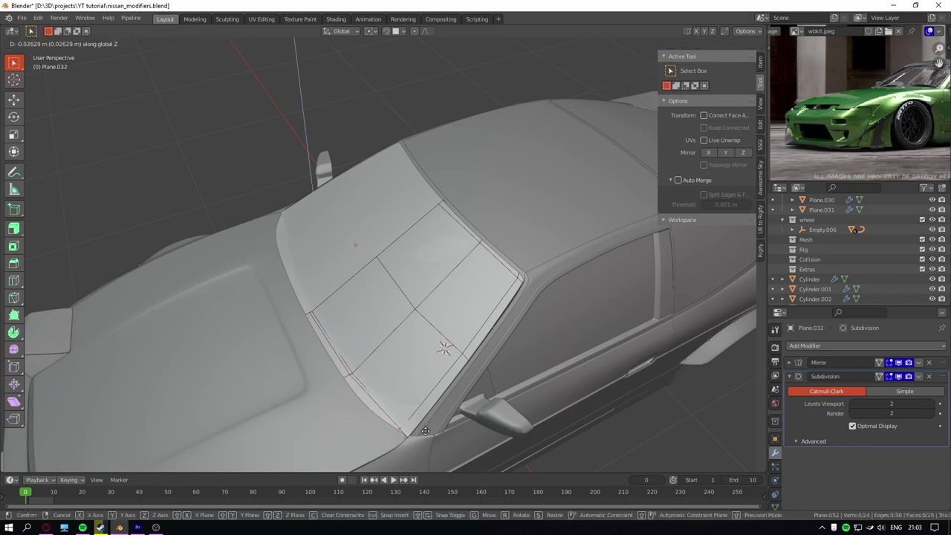
click(446, 346)
scroll(516, 263, up, 4)
middle_drag(515, 263, 445, 272)
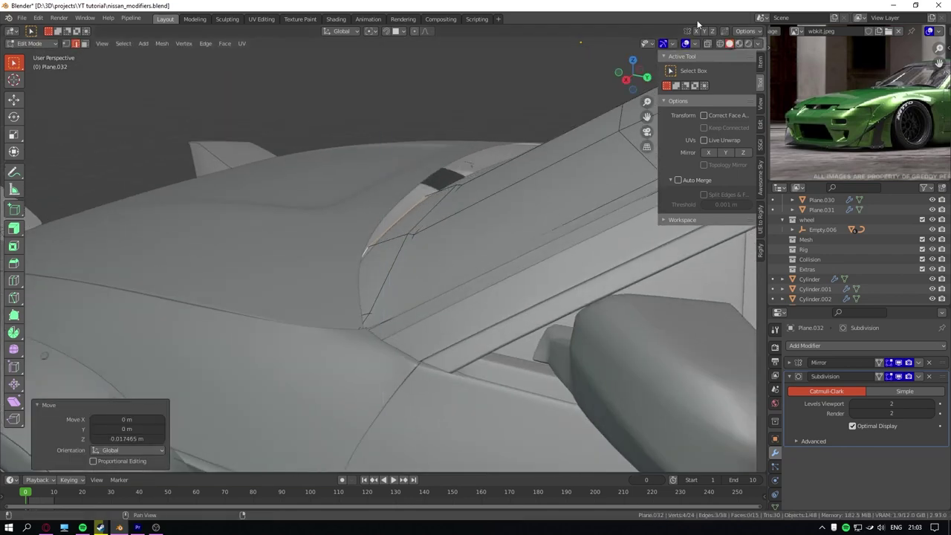
With X-ray on, drop the lower-left windshield vertex vertically into place.
key(alt+z)
click(363, 327)
key(g)
key(z)
click(423, 342)
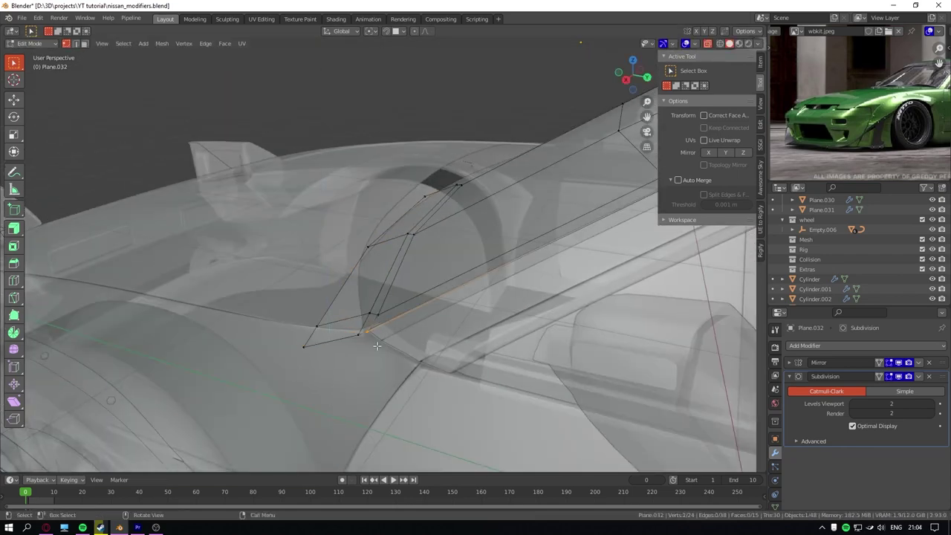
key(alt+z)
scroll(387, 312, down, 3)
Check the whole car side and save nissan_modifiers.blend.
key(Tab)
middle_drag(416, 297, 529, 163)
key(Tab)
key(Tab)
key(ctrl+s)
key(Tab)
scroll(529, 153, up, 5)
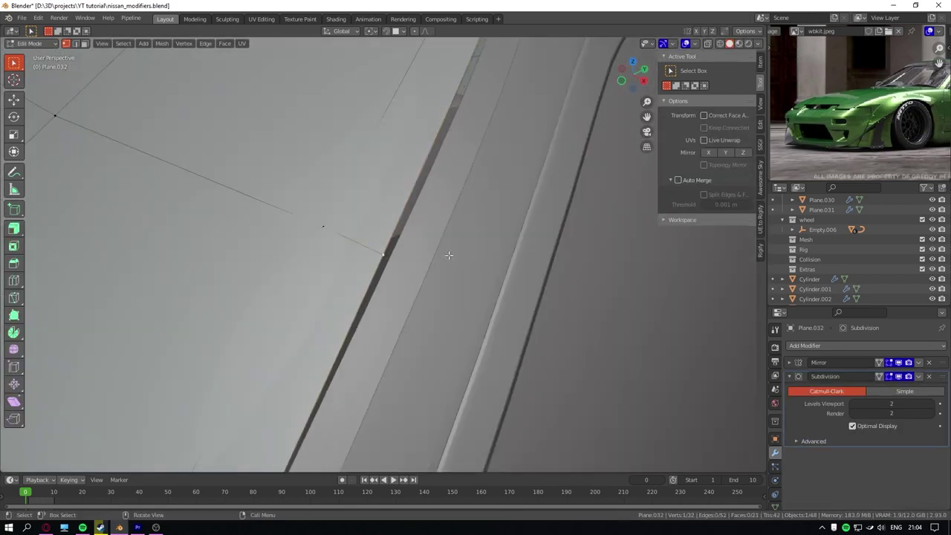
scroll(446, 255, down, 3)
Move the pillar corner vertex along X to fit the frame.
key(g)
key(x)
click(446, 254)
middle_drag(446, 255, 400, 341)
scroll(345, 122, down, 2)
Add another centred edge loop across the windshield.
key(Tab)
key(Tab)
key(ctrl+r)
click(399, 379)
right_click(400, 379)
key(Tab)
scroll(400, 344, up, 3)
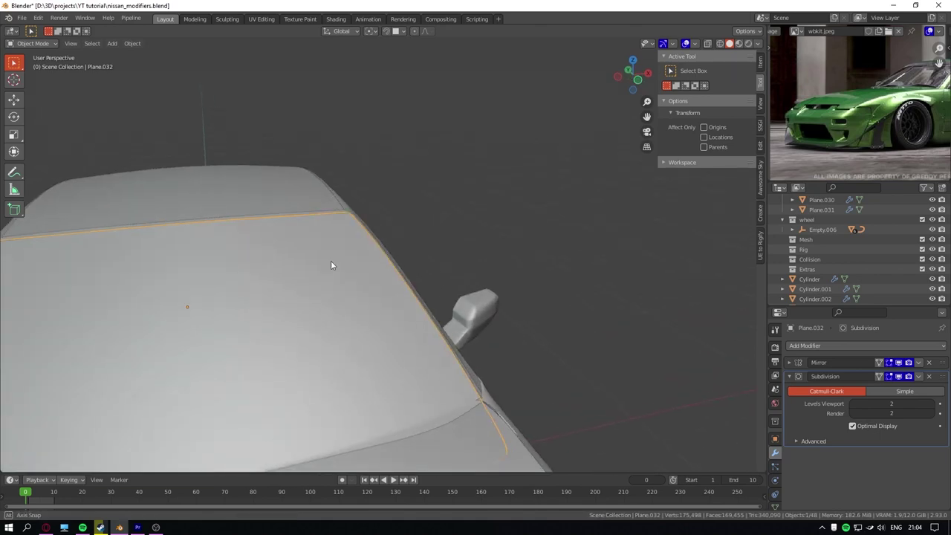
key(Tab)
scroll(331, 261, up, 3)
Raise the selected vertices along Z and move another vertex along Y.
key(g)
key(z)
click(377, 236)
scroll(425, 261, down, 2)
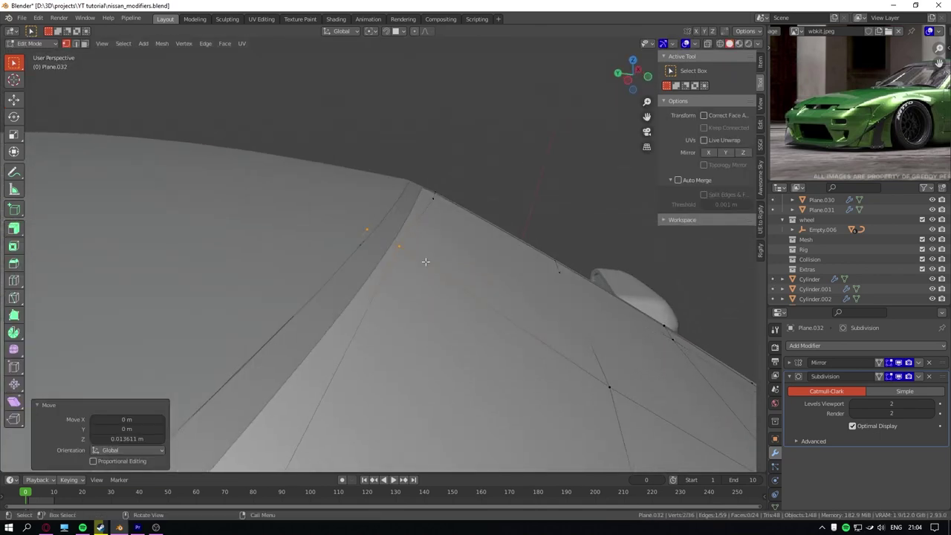
key(g)
key(y)
click(448, 261)
middle_drag(448, 261, 562, 350)
scroll(562, 351, down, 4)
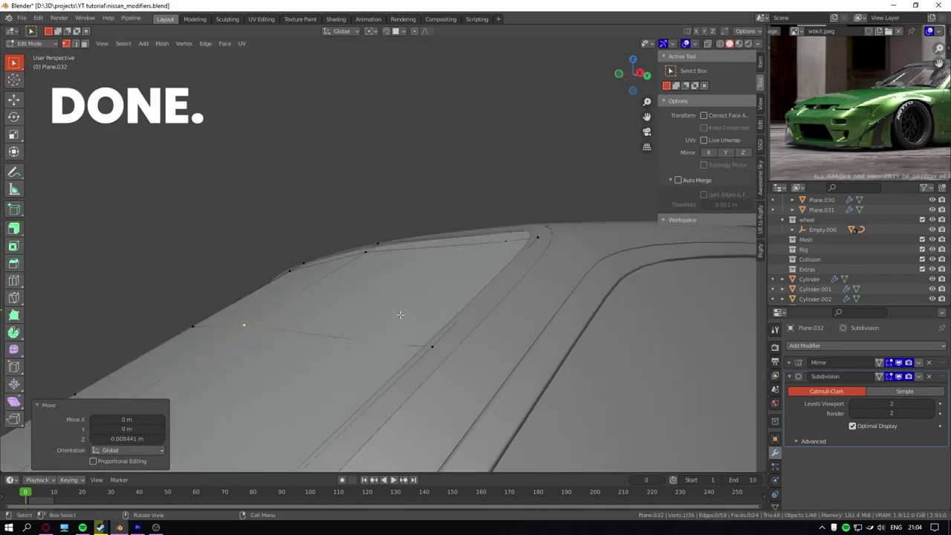
Return to Object Mode and save nissan_modifiers.blend with the fitted windshield.
key(Tab)
scroll(388, 225, down, 4)
key(ctrl+s)
middle_drag(388, 225, 322, 259)
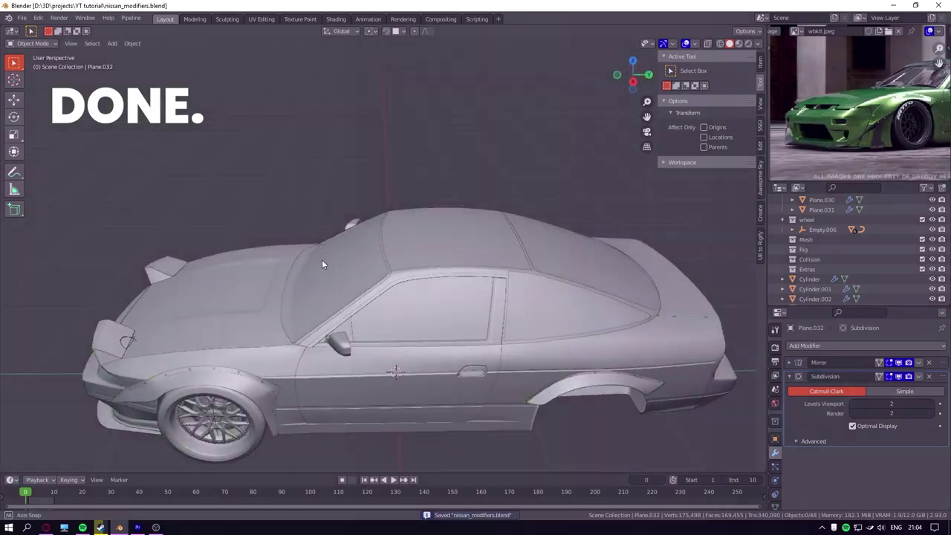